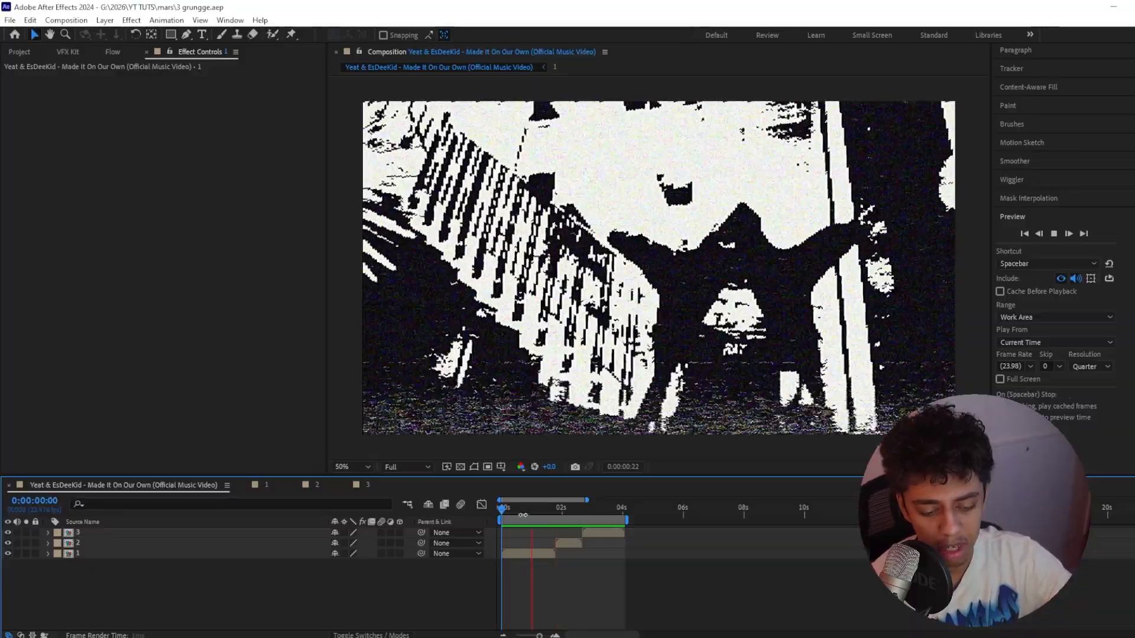
Return the main composition to its first frame and open precomp 1 from its timeline
{"action": "left_click", "coordinate": [541, 516]}
{"action": "left_click_drag", "start_coordinate": [541, 520], "coordinate": [499, 520]}
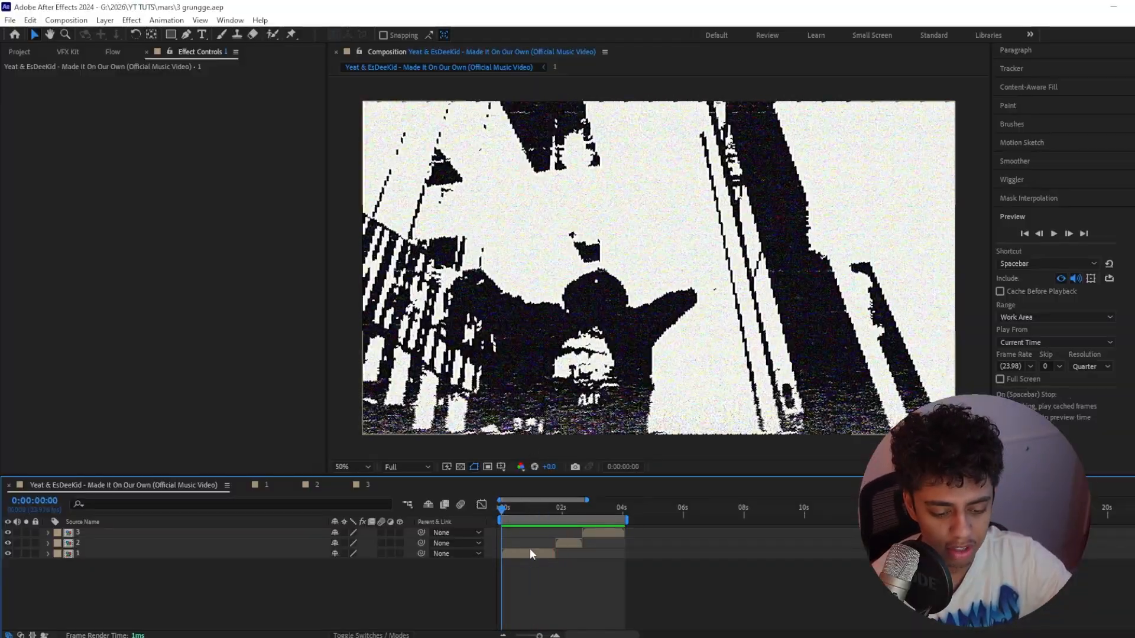
{"action": "double_click", "coordinate": [529, 551]}
{"action": "scroll", "coordinate": [130, 562], "scroll_direction": "up", "scroll_amount": 2}
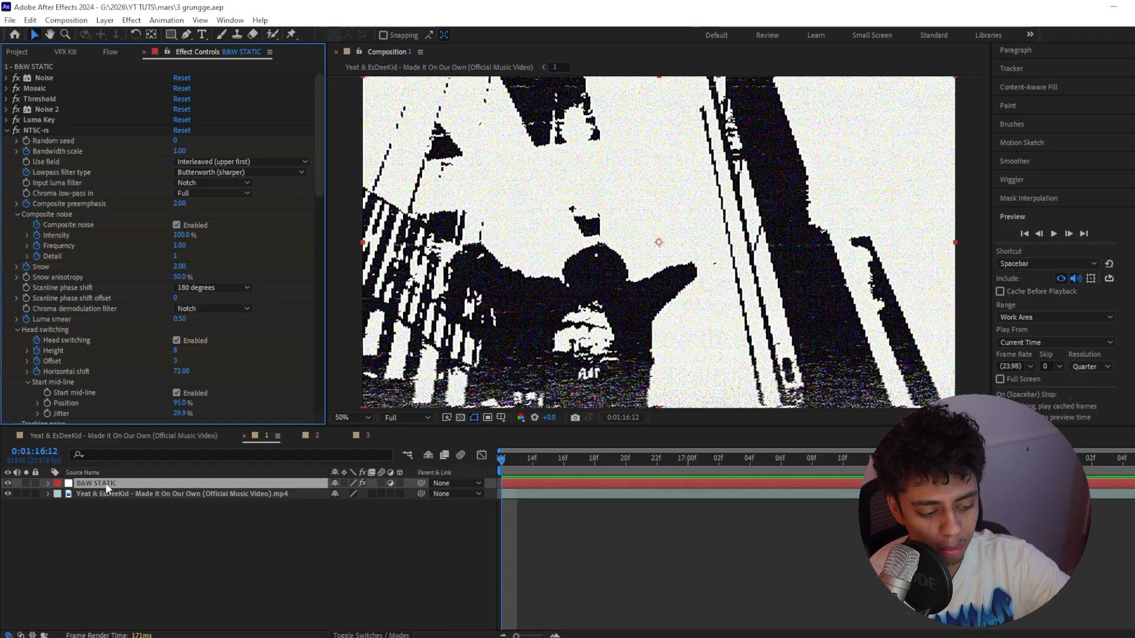
Apply the B&W STATIC preset from VFX Kit in composition 1, hide its layer and browse the kit's preset categories
{"action": "left_click", "coordinate": [59, 51]}
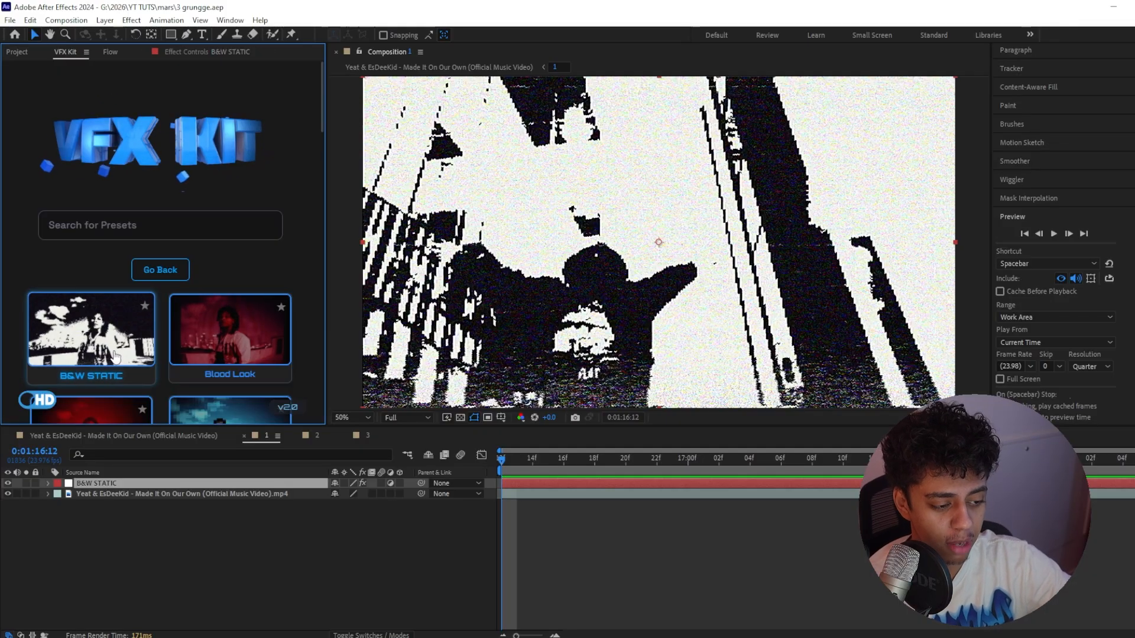
{"action": "left_click", "coordinate": [575, 520]}
{"action": "left_click", "coordinate": [116, 301]}
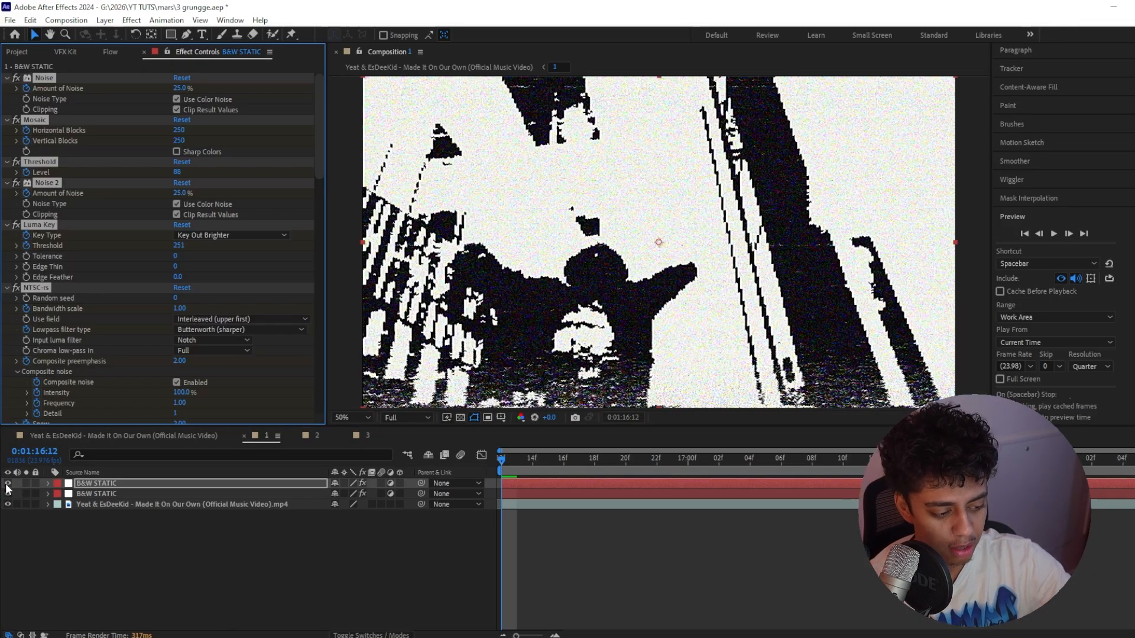
{"action": "left_click", "coordinate": [7, 484]}
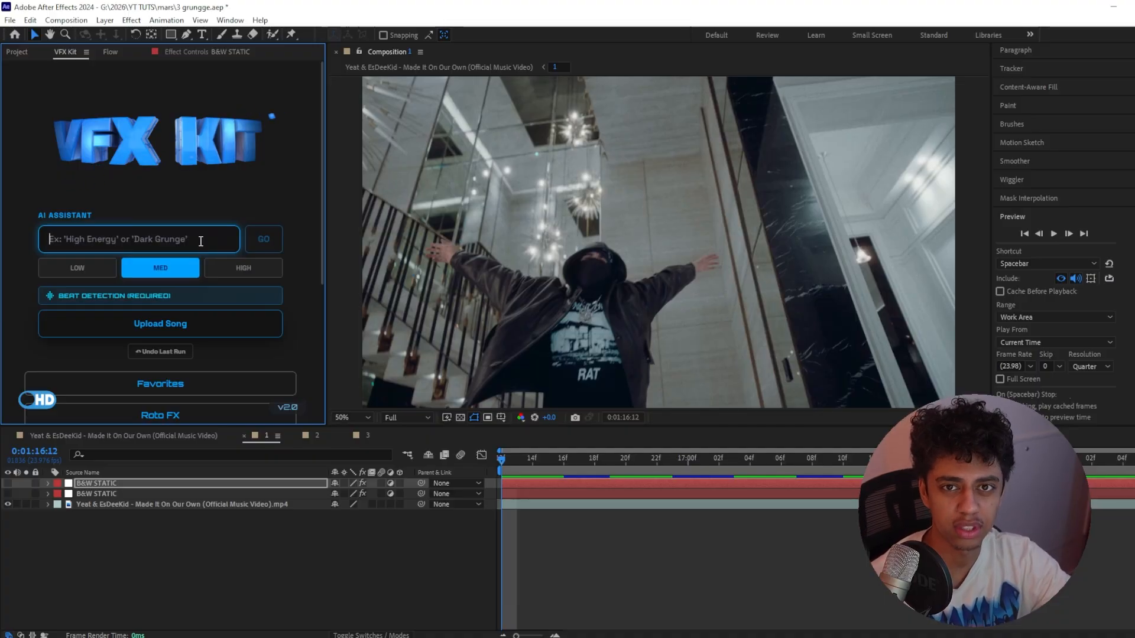
{"action": "scroll", "coordinate": [190, 271], "scroll_direction": "down", "scroll_amount": 3}
{"action": "scroll", "coordinate": [188, 277], "scroll_direction": "down", "scroll_amount": 1}
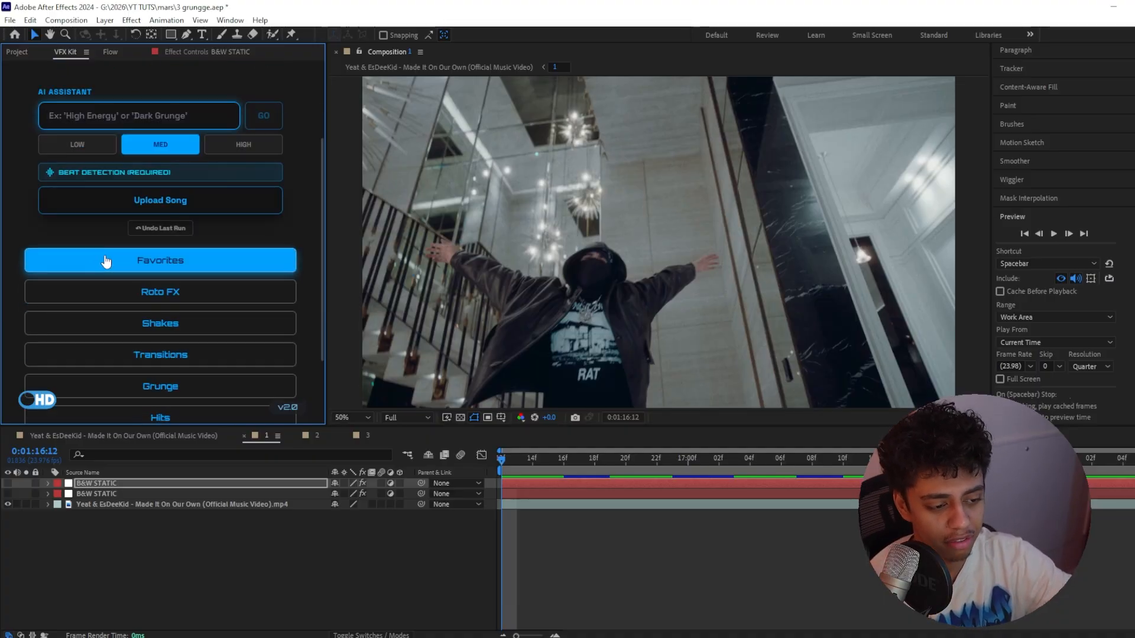
Delete both B&W STATIC layers so only the music video clip remains in composition 1
{"action": "left_click", "coordinate": [107, 483]}
{"action": "key", "text": "Delete"}
{"action": "left_click", "coordinate": [109, 483]}
{"action": "key", "text": "Delete"}
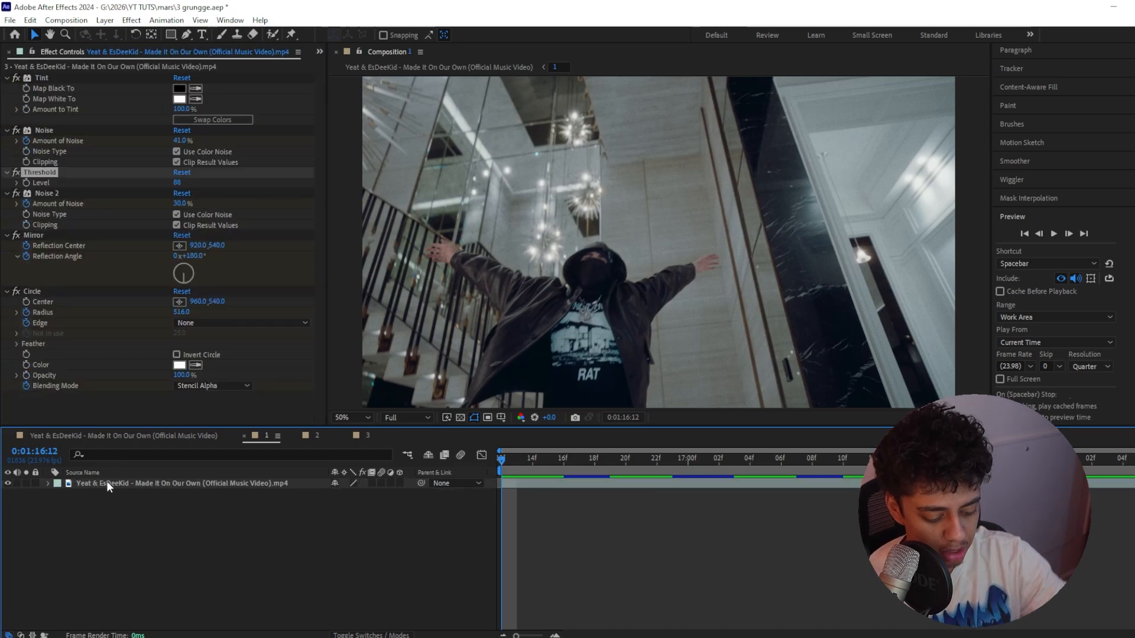
Add a new adjustment layer above the music video clip and select it
{"action": "key", "text": "ctrl+alt+y"}
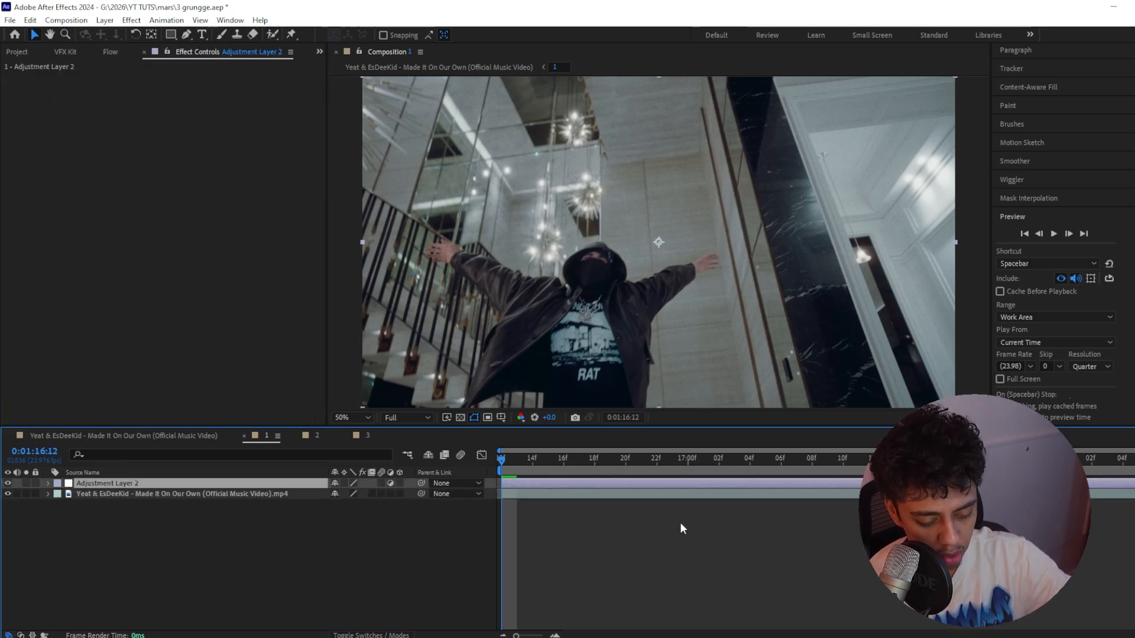
{"action": "right_click", "coordinate": [552, 526]}
{"action": "mouse_move", "coordinate": [618, 378]}
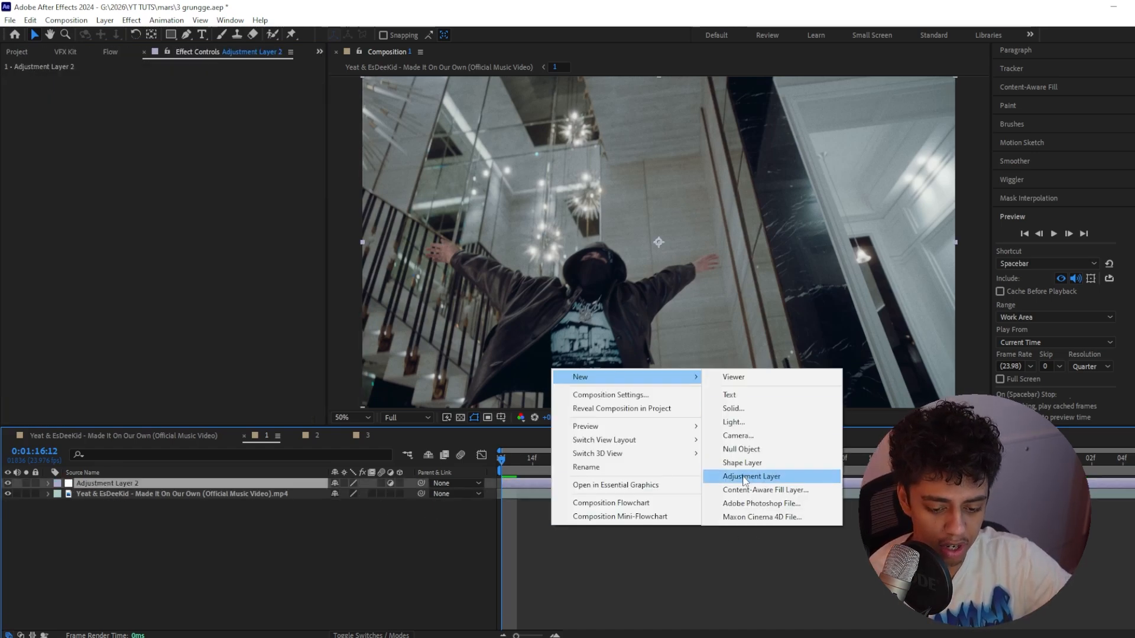
{"action": "left_click", "coordinate": [469, 608]}
{"action": "left_click", "coordinate": [545, 494]}
{"action": "left_click", "coordinate": [545, 483]}
Apply the Noise effect to the adjustment layer with a 20% noise amount
{"action": "key", "text": "ctrl+space"}
{"action": "type", "text": "noi"}
{"action": "key", "text": "Return"}
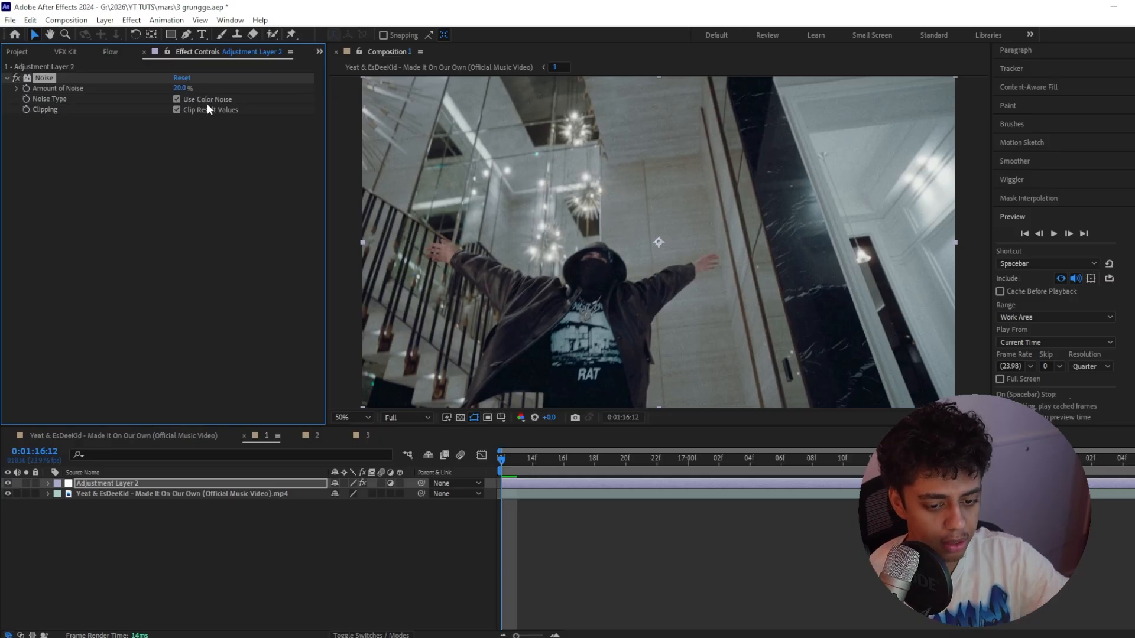
Add the Mosaic effect to the adjustment layer with 230 horizontal and 230 vertical blocks
{"action": "key", "text": "ctrl+space"}
{"action": "type", "text": "mosa"}
{"action": "key", "text": "Return"}
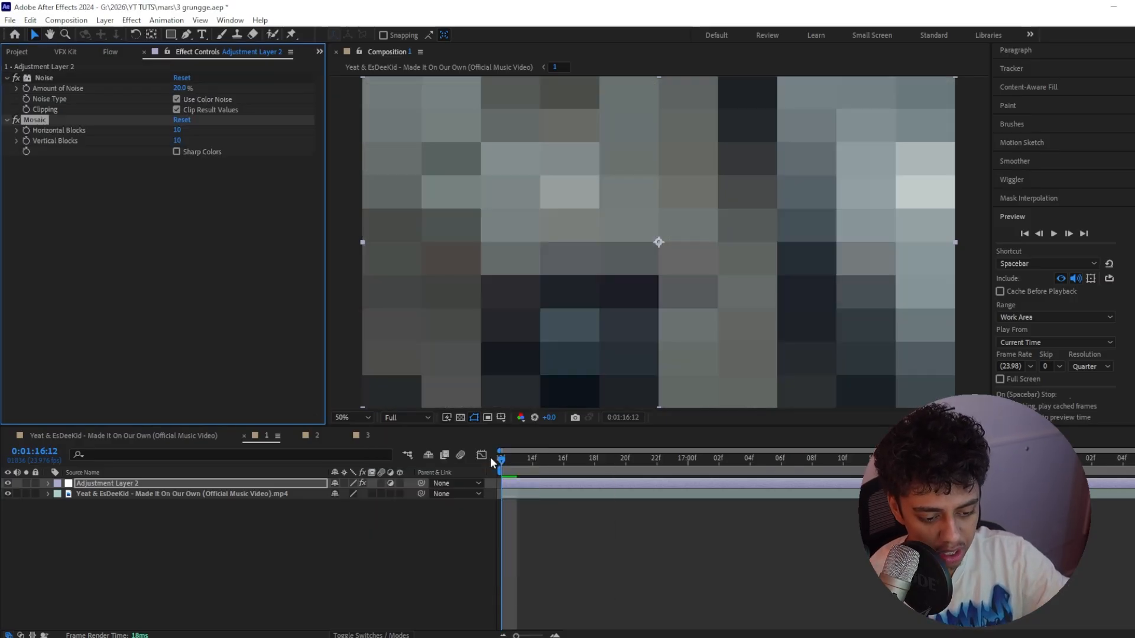
{"action": "mouse_move", "coordinate": [179, 130]}
{"action": "left_mouse_down"}
{"action": "mouse_move", "coordinate": [185, 142]}
{"action": "mouse_move", "coordinate": [214, 141]}
{"action": "left_mouse_up"}
{"action": "left_click", "coordinate": [183, 130]}
{"action": "type", "text": "230"}
{"action": "key", "text": "Return"}
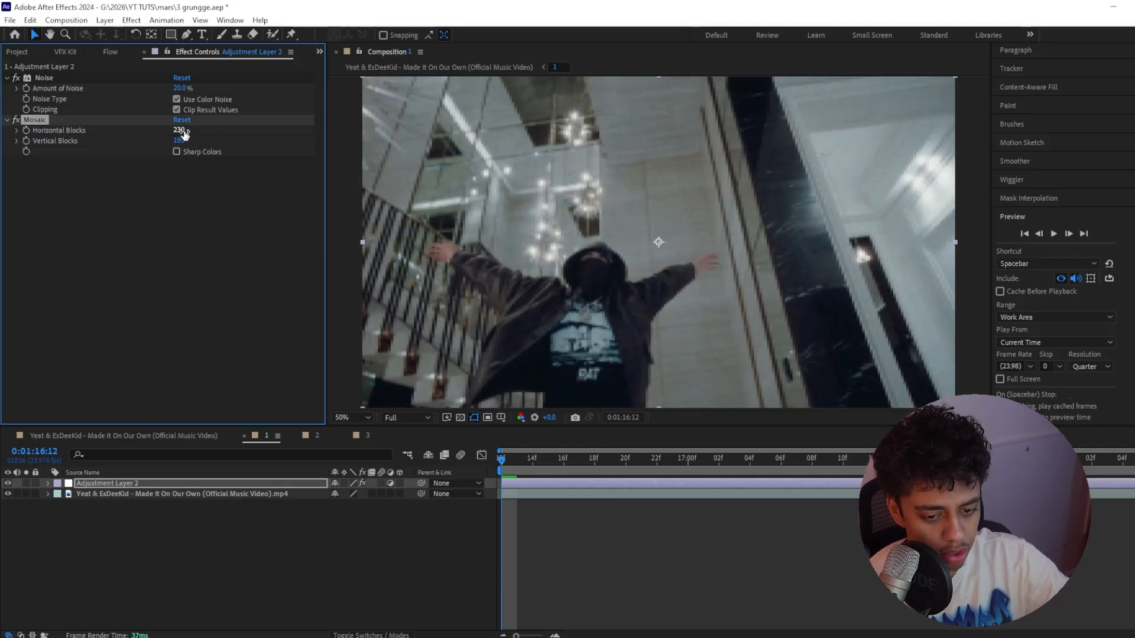
{"action": "key", "text": "Tab"}
{"action": "type", "text": "230"}
{"action": "key", "text": "Return"}
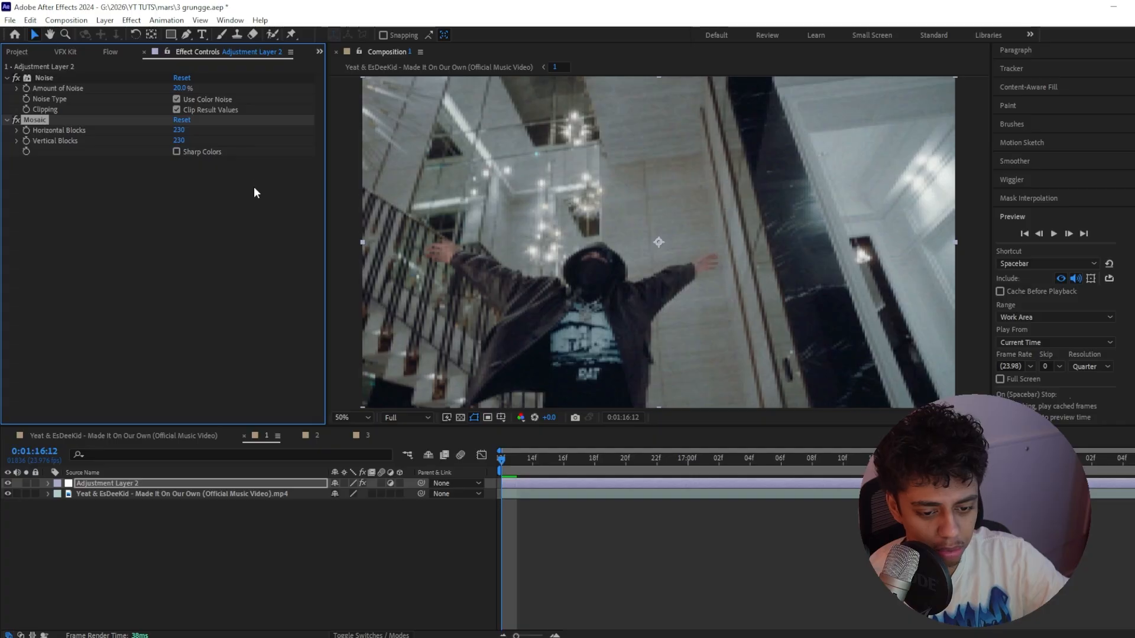
Add the Threshold effect below Mosaic and compare the image with Mosaic switched off and on
{"action": "key", "text": "space"}
{"action": "key", "text": "ctrl+space"}
{"action": "type", "text": "threshold"}
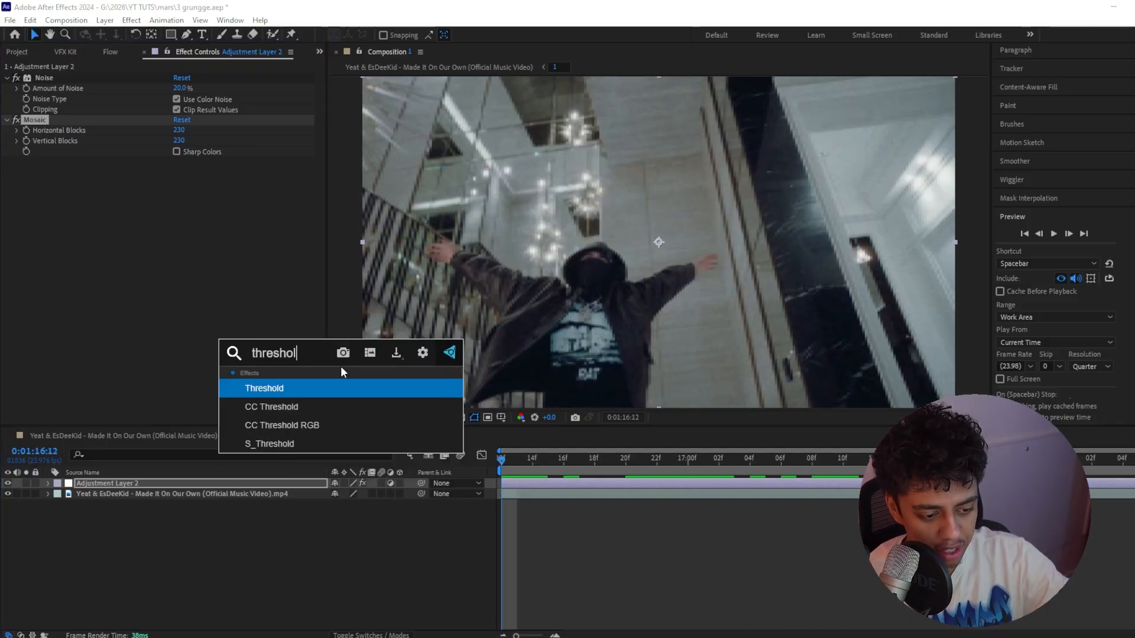
{"action": "key", "text": "Return"}
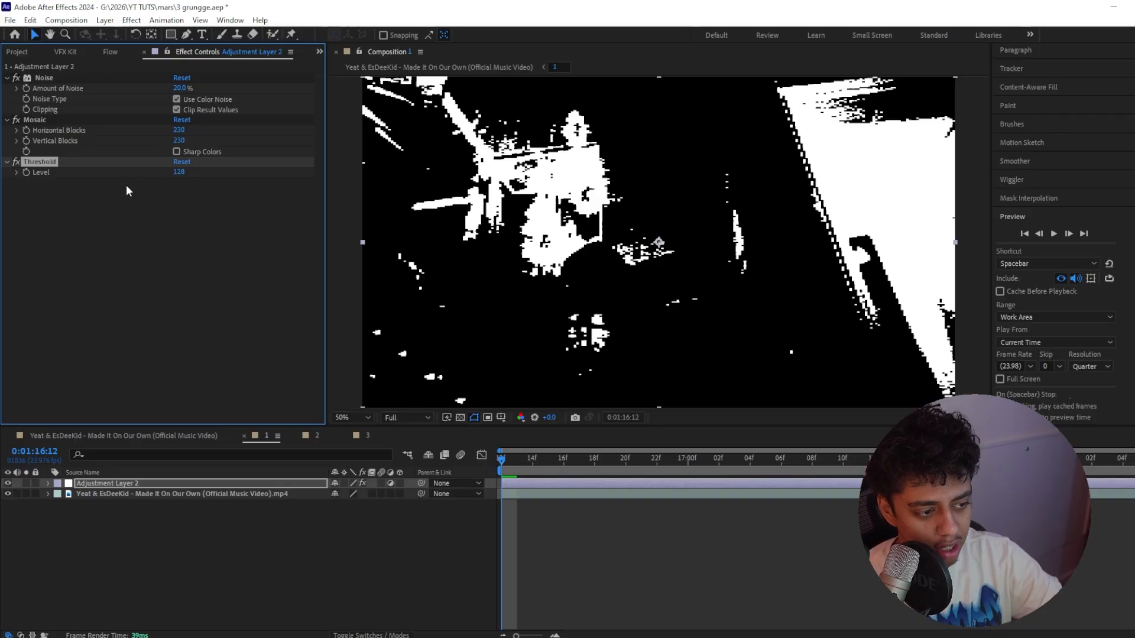
{"action": "left_click", "coordinate": [16, 121]}
{"action": "left_click", "coordinate": [16, 121]}
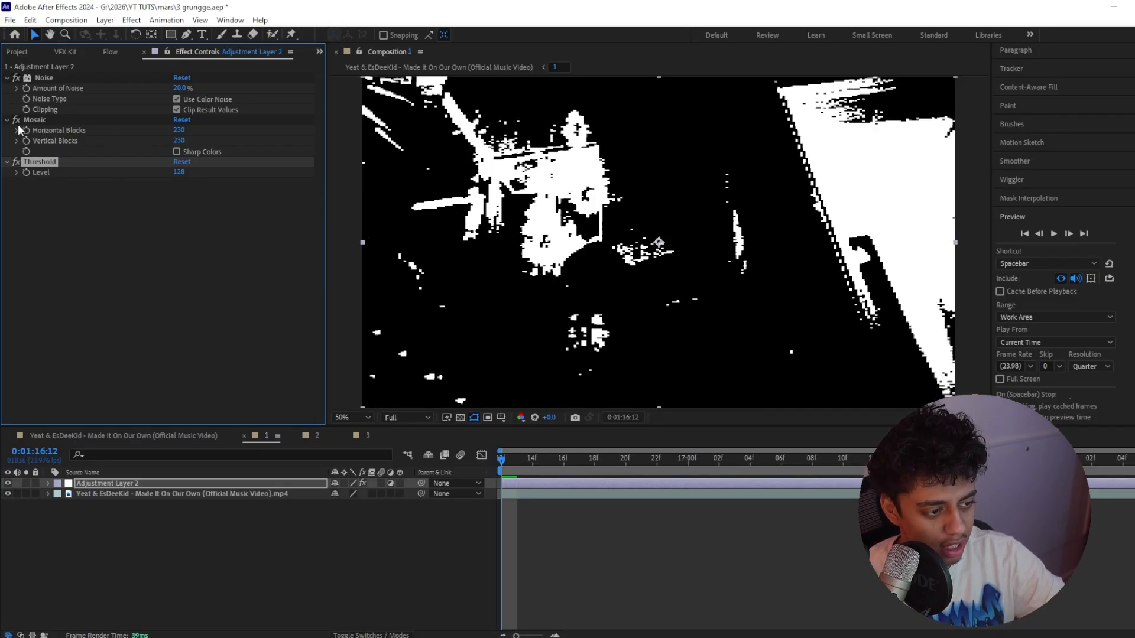
Lower the Threshold level to 110, previewing the clip to judge the black-and-white balance
{"action": "mouse_move", "coordinate": [174, 171]}
{"action": "left_mouse_down"}
{"action": "mouse_move", "coordinate": [183, 177]}
{"action": "mouse_move", "coordinate": [173, 175]}
{"action": "left_mouse_up"}
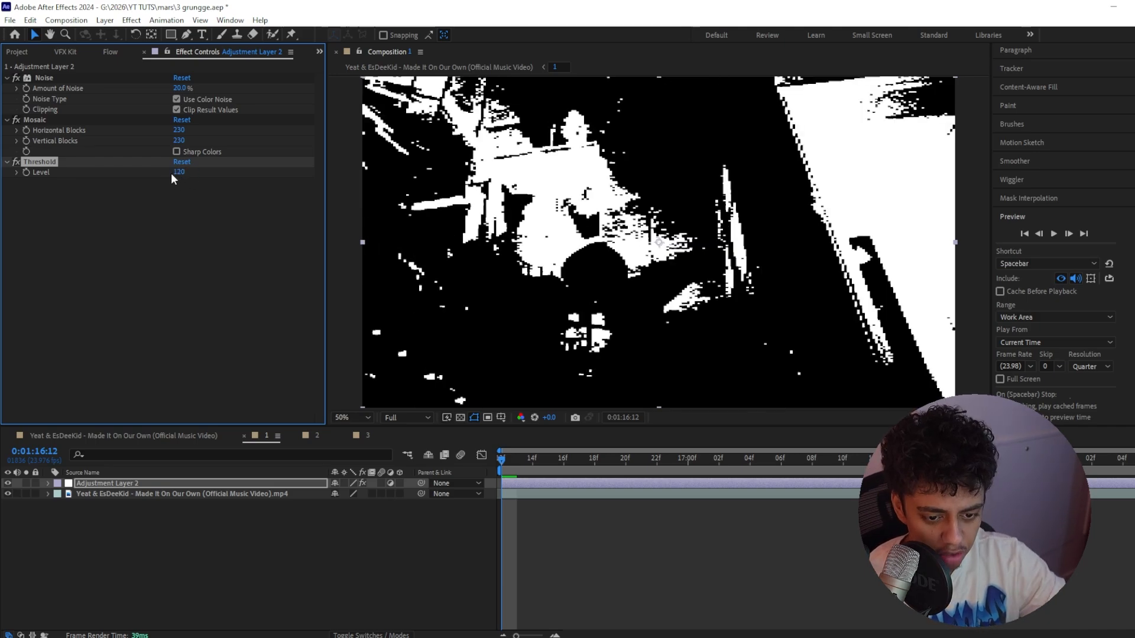
{"action": "key", "text": "space"}
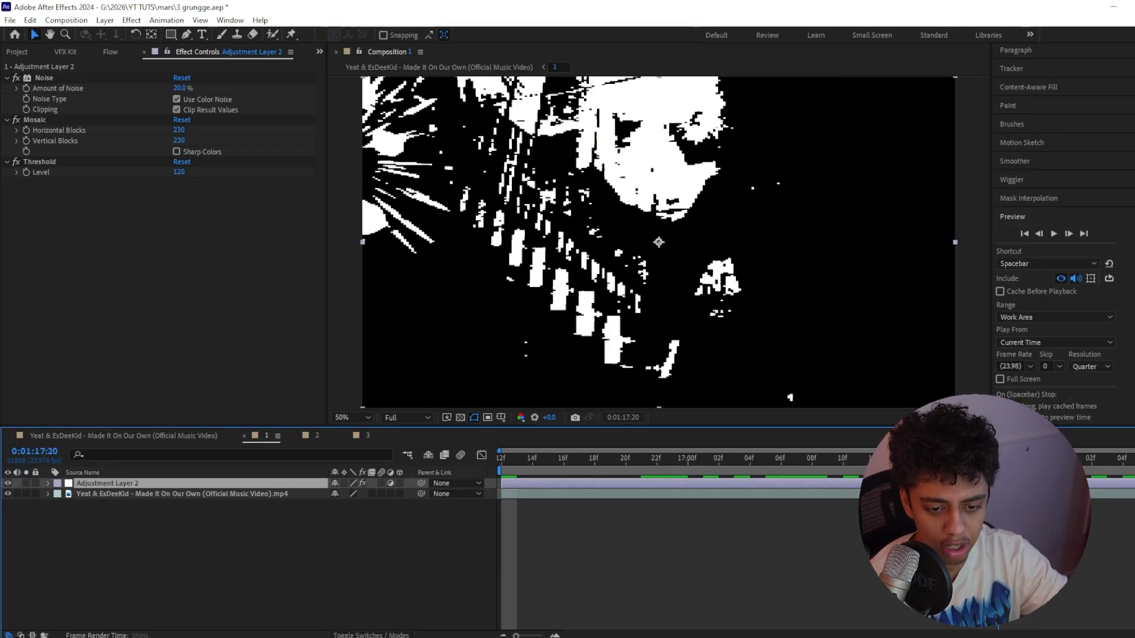
{"action": "left_click_drag", "start_coordinate": [180, 171], "coordinate": [182, 173]}
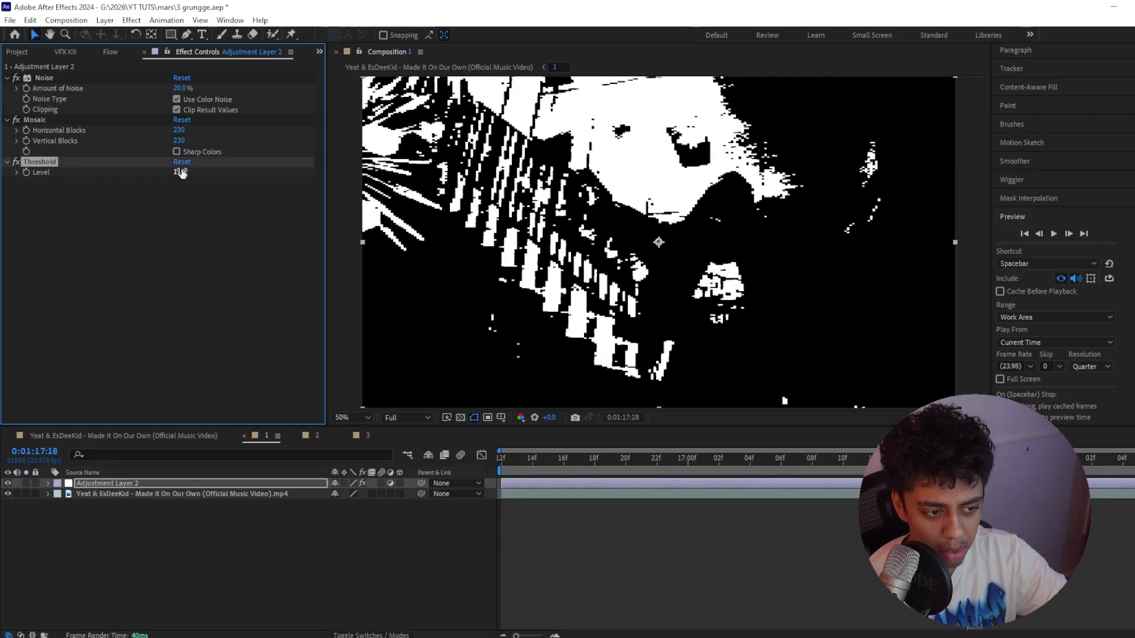
{"action": "key", "text": "space"}
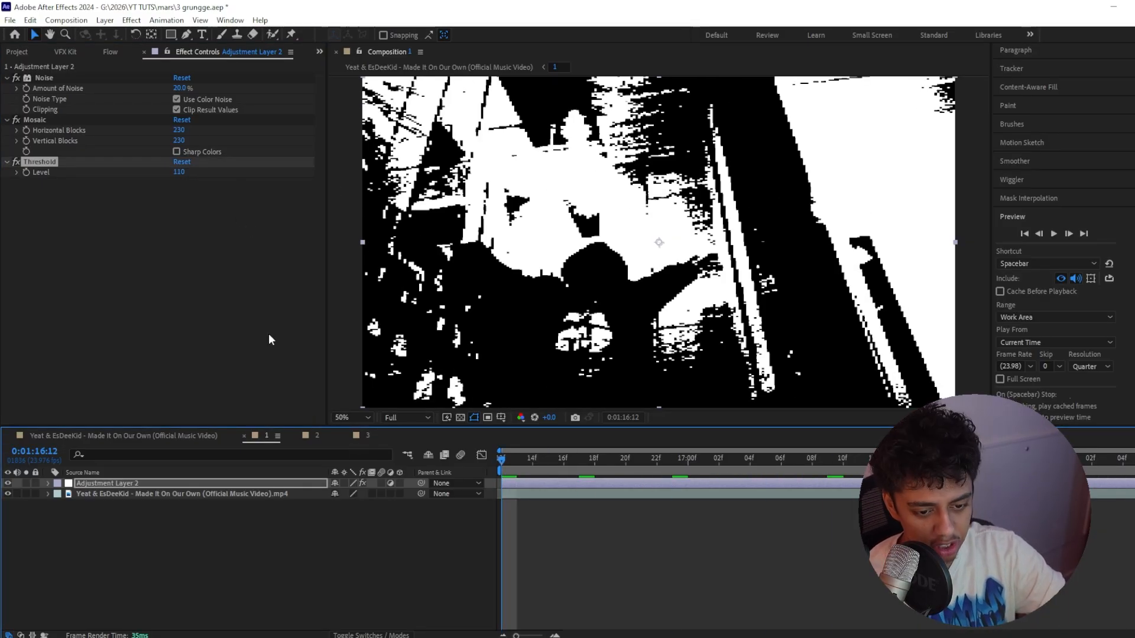
Add a second Noise effect below Threshold with a 15% noise amount and inspect the grain close up
{"action": "key", "text": "ctrl+space"}
{"action": "type", "text": "noi"}
{"action": "key", "text": "Return"}
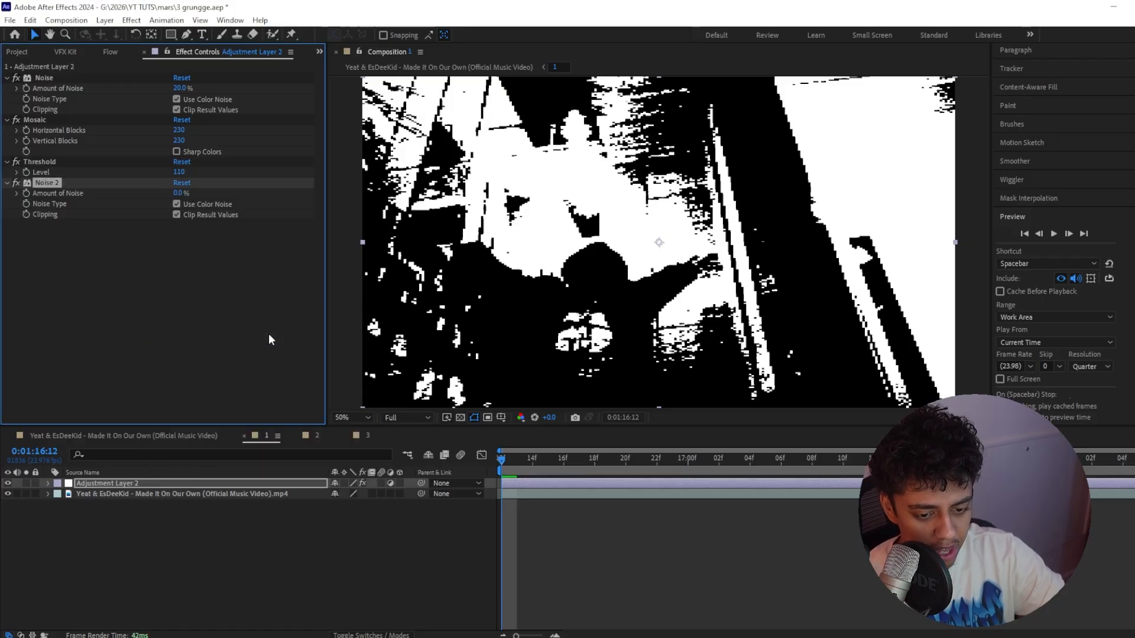
{"action": "left_click", "coordinate": [177, 194]}
{"action": "type", "text": "15"}
{"action": "key", "text": "Return"}
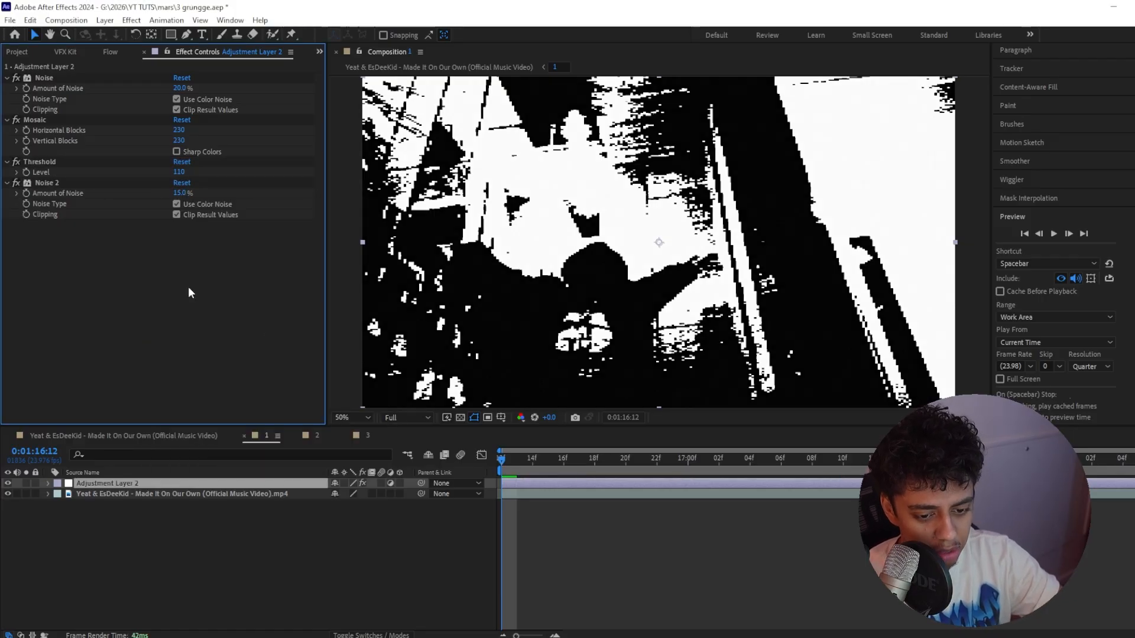
{"action": "scroll", "coordinate": [571, 307], "scroll_direction": "up", "scroll_amount": 4}
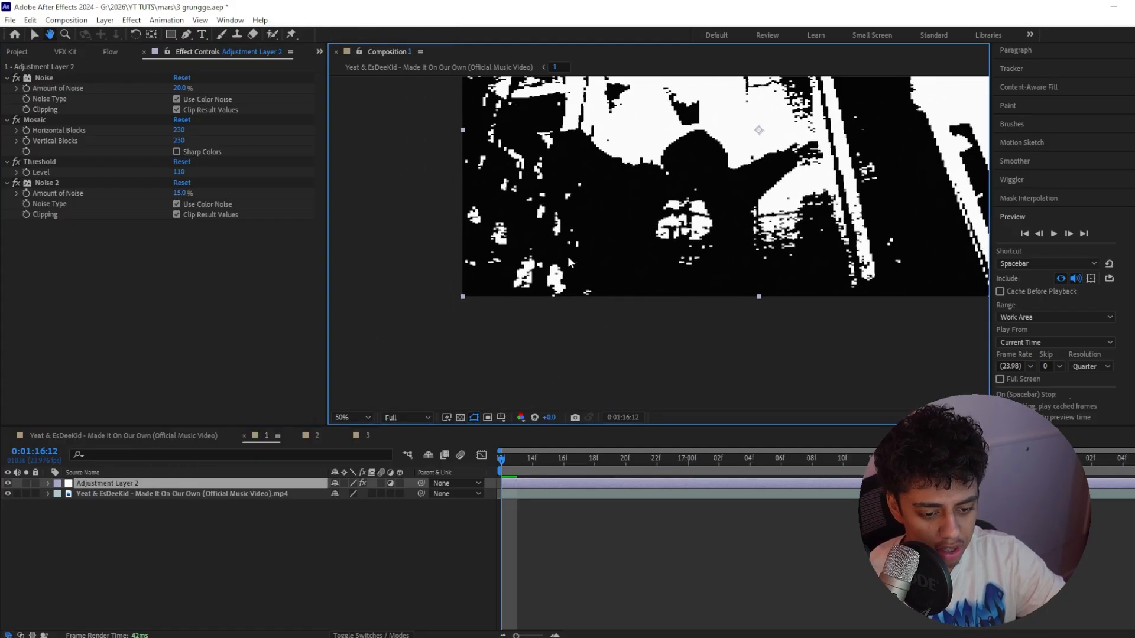
{"action": "left_click", "coordinate": [16, 183]}
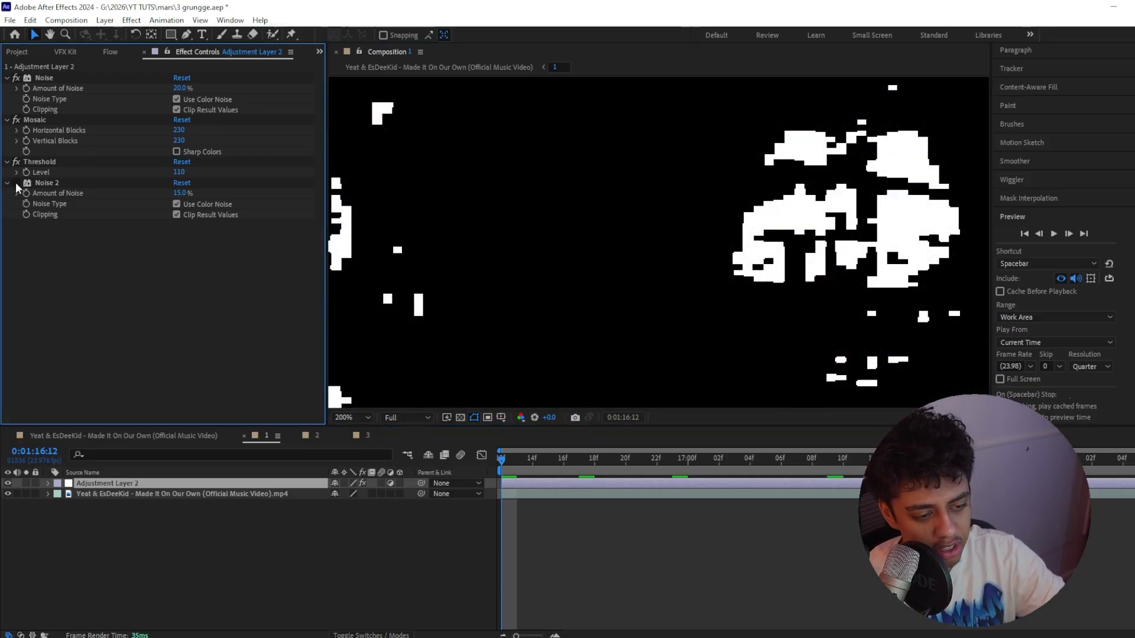
{"action": "scroll", "coordinate": [762, 242], "scroll_direction": "down", "scroll_amount": 4}
Add the Luma Key effect below the second Noise, set to Key Out Brighter with a threshold of 251
{"action": "key", "text": "ctrl+space"}
{"action": "type", "text": "luma key"}
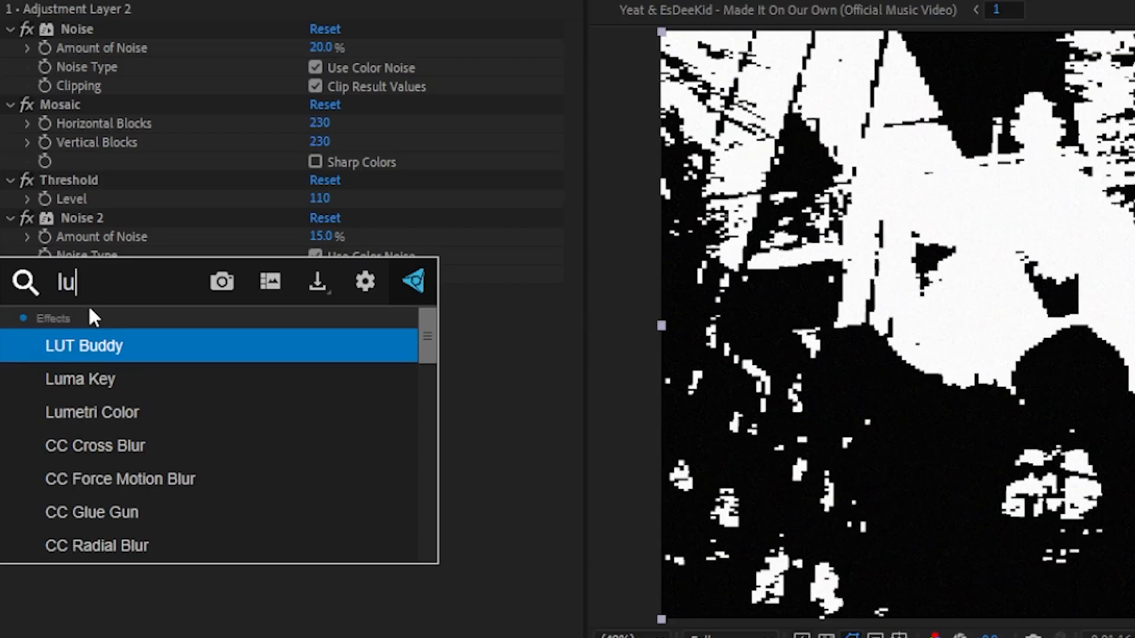
{"action": "key", "text": "Return"}
{"action": "left_click", "coordinate": [232, 236]}
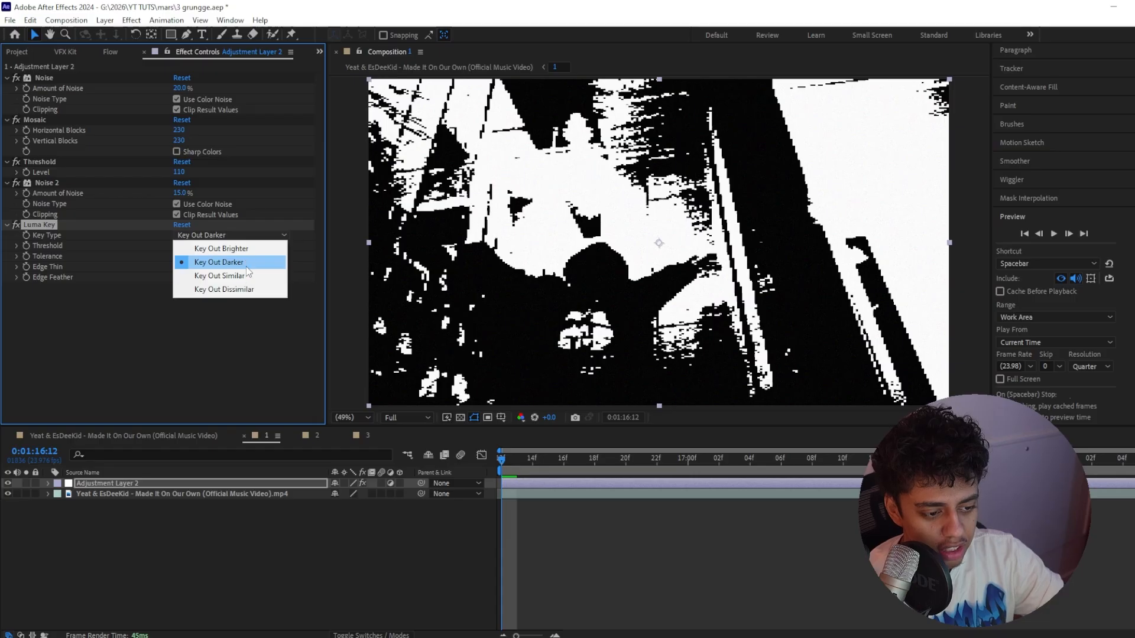
{"action": "left_click", "coordinate": [247, 250]}
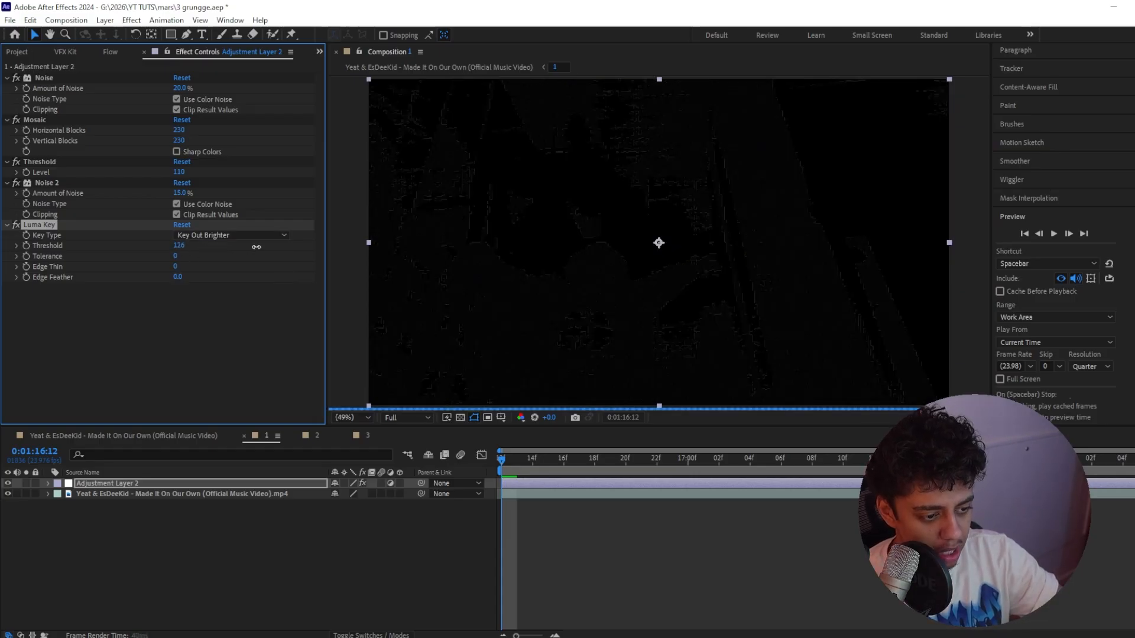
{"action": "left_click_drag", "start_coordinate": [177, 245], "coordinate": [206, 254]}
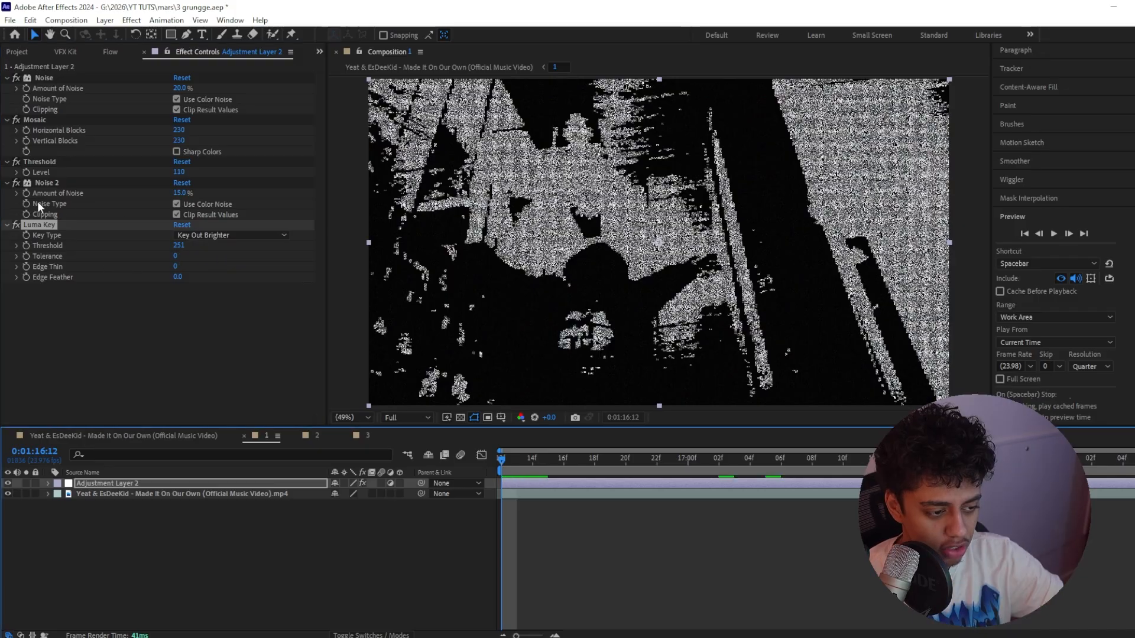
{"action": "left_click", "coordinate": [18, 223]}
{"action": "left_click", "coordinate": [18, 224]}
Add the NTSC-rs effect to the adjustment layer and set its composite preemphasis to 2
{"action": "key", "text": "ctrl+space"}
{"action": "type", "text": "nt"}
{"action": "key", "text": "Return"}
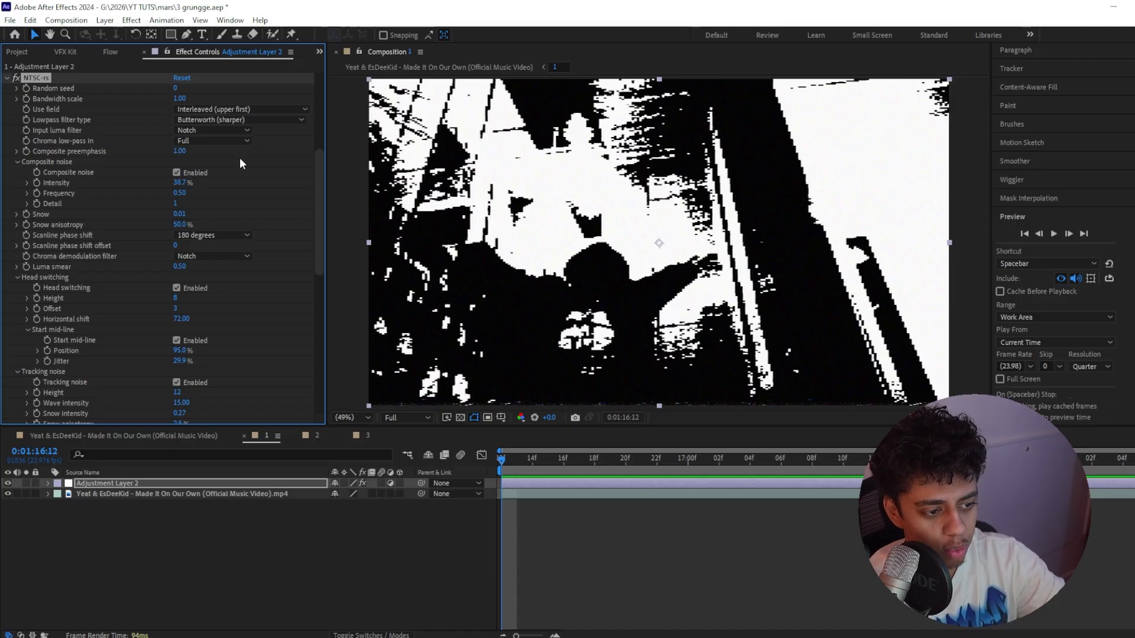
{"action": "type", "text": "2"}
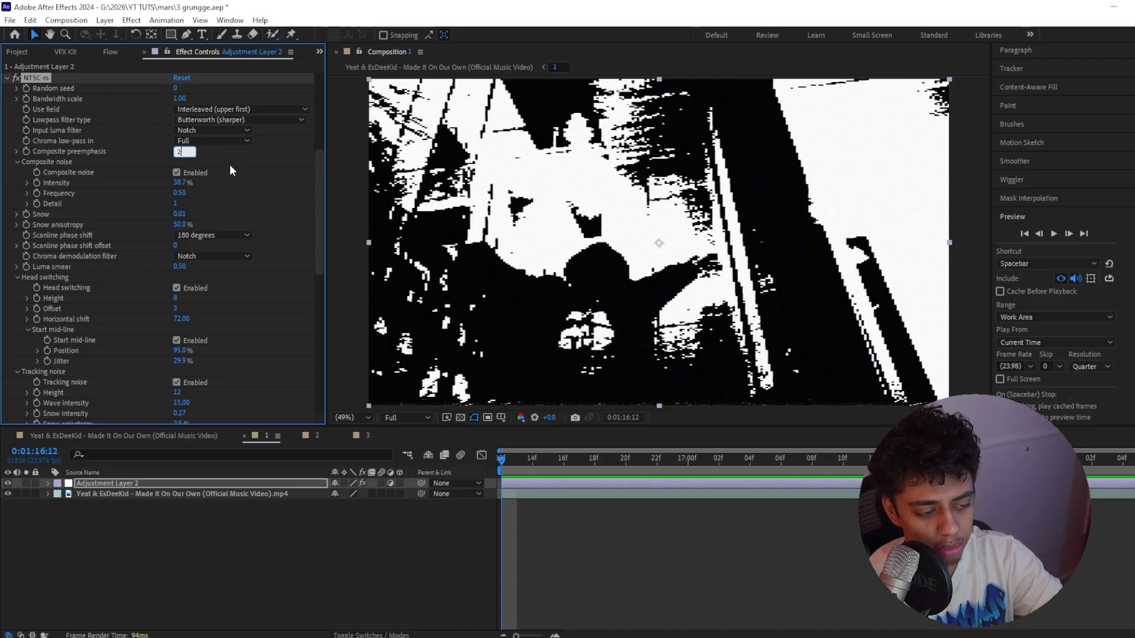
{"action": "key", "text": "Tab"}
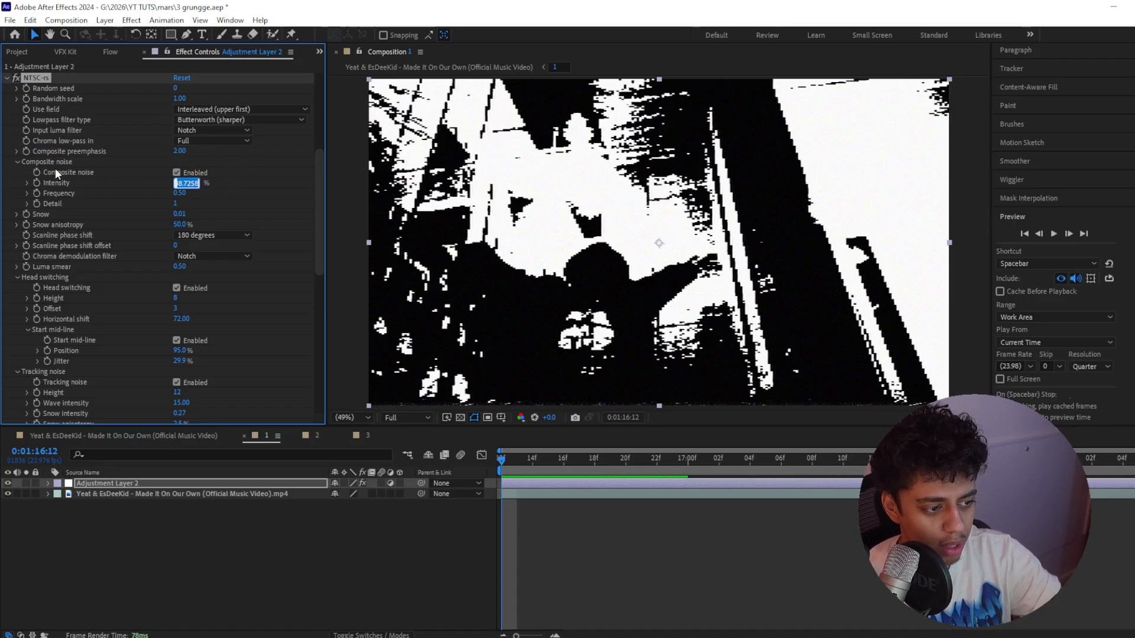
Set the NTSC-rs composite noise intensity to 100% and frequency to 1, and the snow to 2
{"action": "type", "text": "100"}
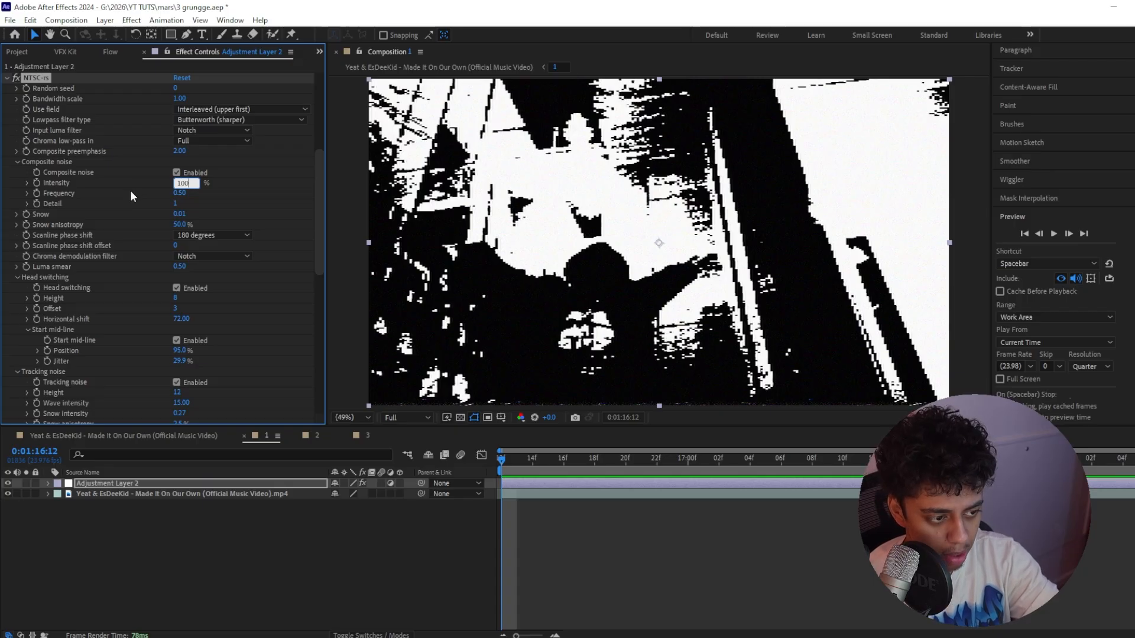
{"action": "key", "text": "Return"}
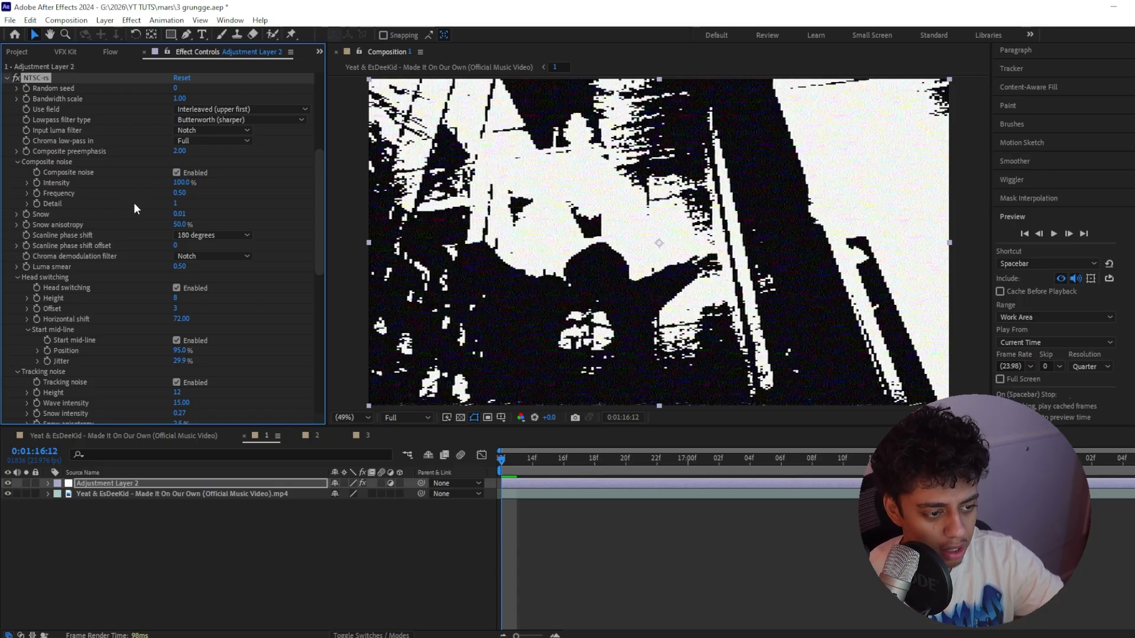
{"action": "key", "text": "Return"}
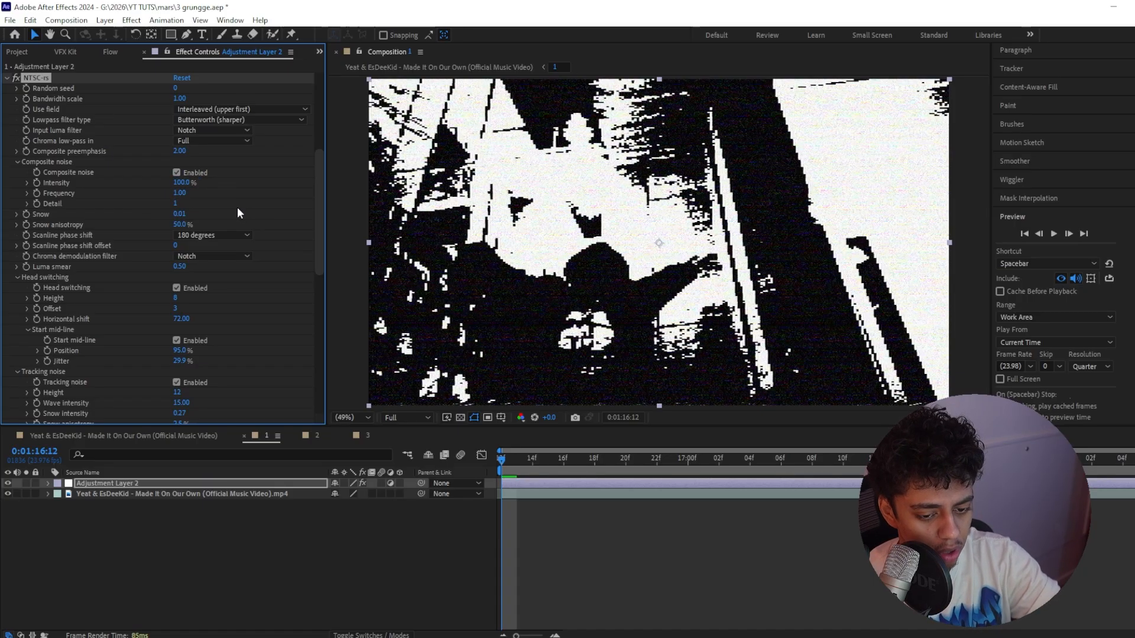
{"action": "left_click", "coordinate": [184, 214]}
{"action": "type", "text": "2"}
{"action": "key", "text": "Return"}
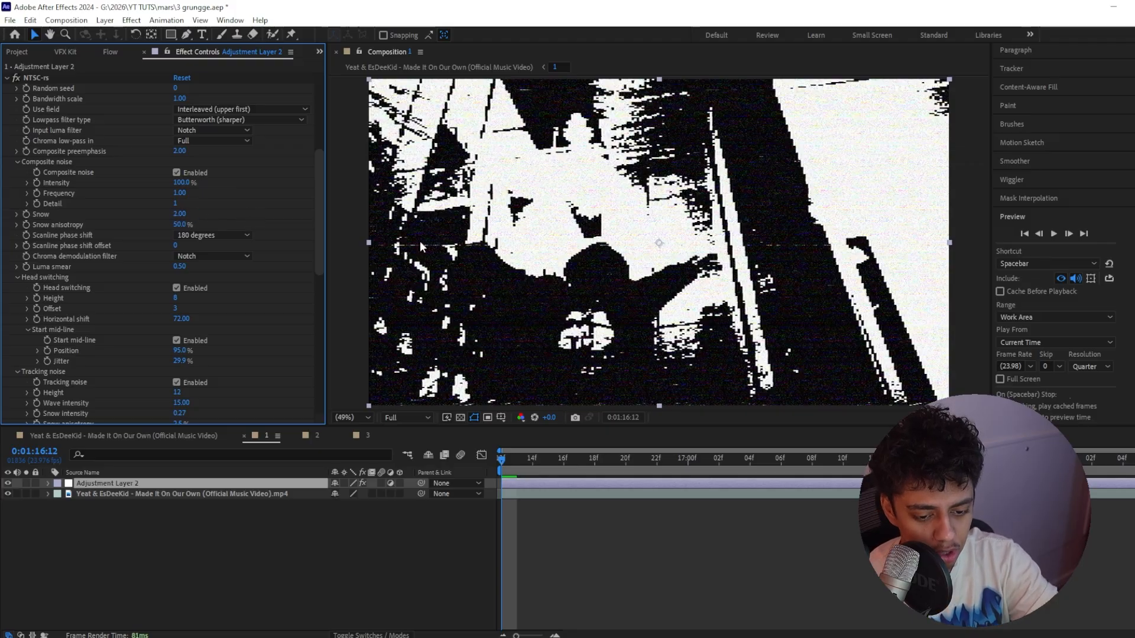
Set the NTSC-rs tracking noise height to 120 and compare the image with tracking noise off and on
{"action": "scroll", "coordinate": [174, 341], "scroll_direction": "down", "scroll_amount": 3}
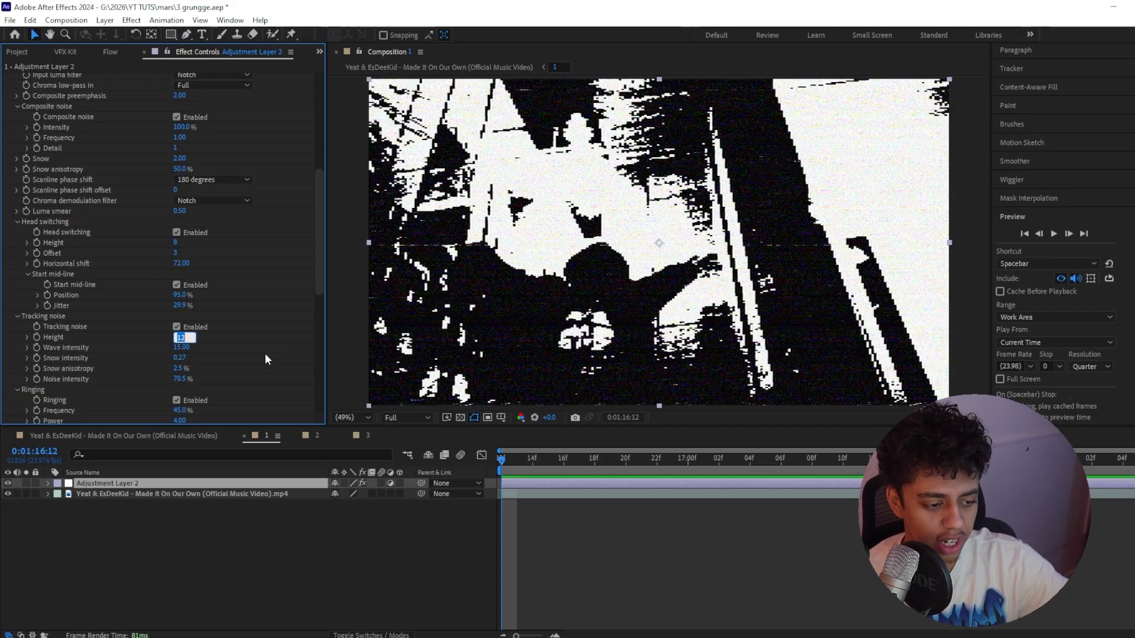
{"action": "key", "text": "Return"}
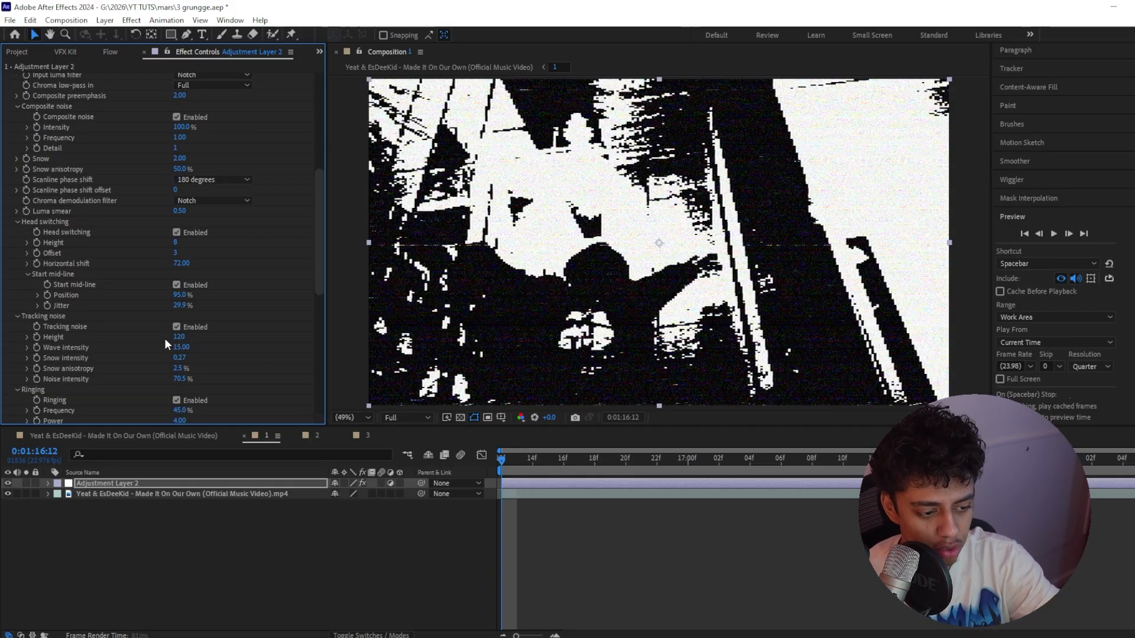
{"action": "left_click_drag", "start_coordinate": [671, 374], "coordinate": [649, 315]}
{"action": "left_click", "coordinate": [176, 325]}
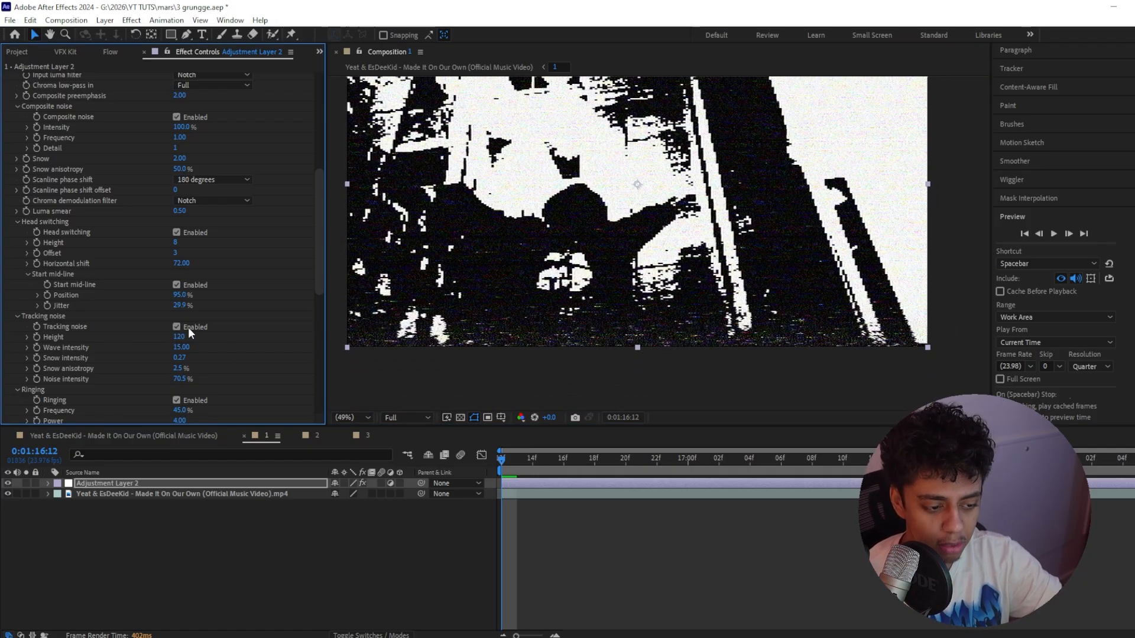
{"action": "left_click", "coordinate": [188, 328]}
{"action": "left_click", "coordinate": [188, 328]}
{"action": "left_click_drag", "start_coordinate": [477, 315], "coordinate": [539, 343]}
Set the snow intensity of the NTSC-rs tracking noise to 0.6 and inspect the lower part of the frame
{"action": "left_click", "coordinate": [182, 357]}
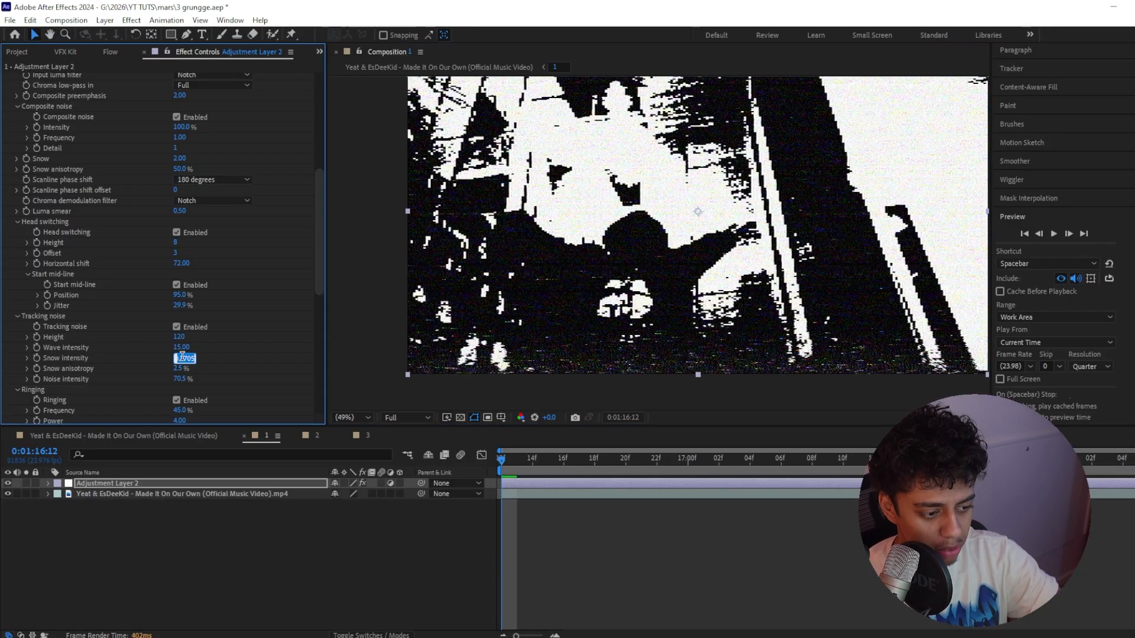
{"action": "type", "text": ".6"}
{"action": "key", "text": "Return"}
{"action": "left_click_drag", "start_coordinate": [647, 371], "coordinate": [631, 366]}
Set the NTSC-rs chroma phase noise to 90% and fit the whole frame in the viewer
{"action": "scroll", "coordinate": [201, 297], "scroll_direction": "down", "scroll_amount": 2}
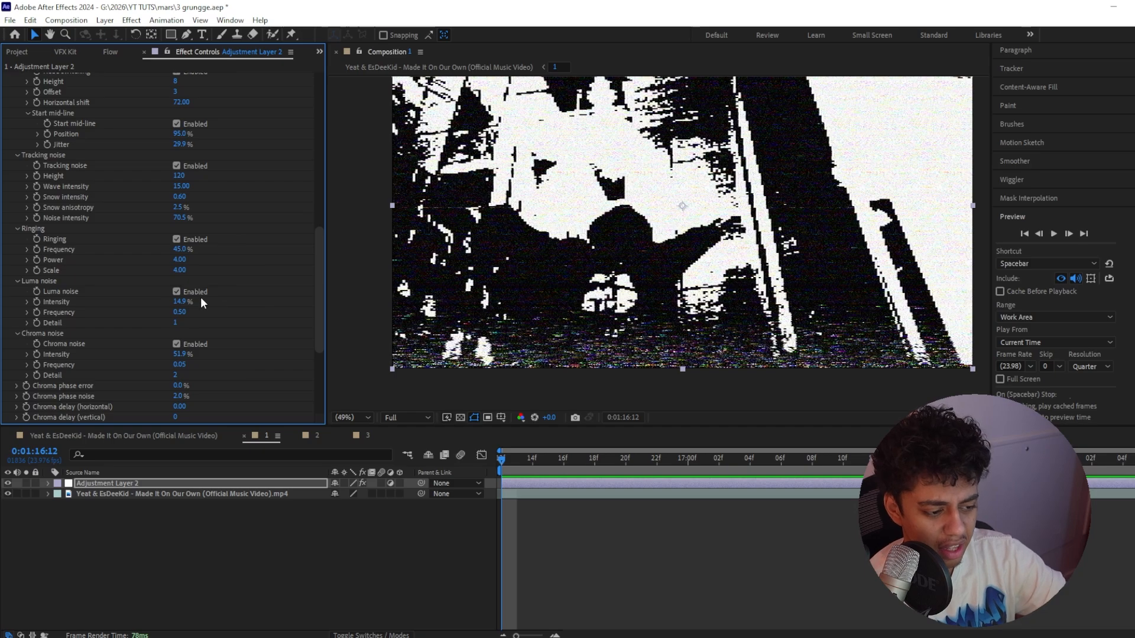
{"action": "scroll", "coordinate": [154, 273], "scroll_direction": "down", "scroll_amount": 4}
{"action": "left_click_drag", "start_coordinate": [182, 273], "coordinate": [193, 273]}
{"action": "left_click", "coordinate": [184, 313]}
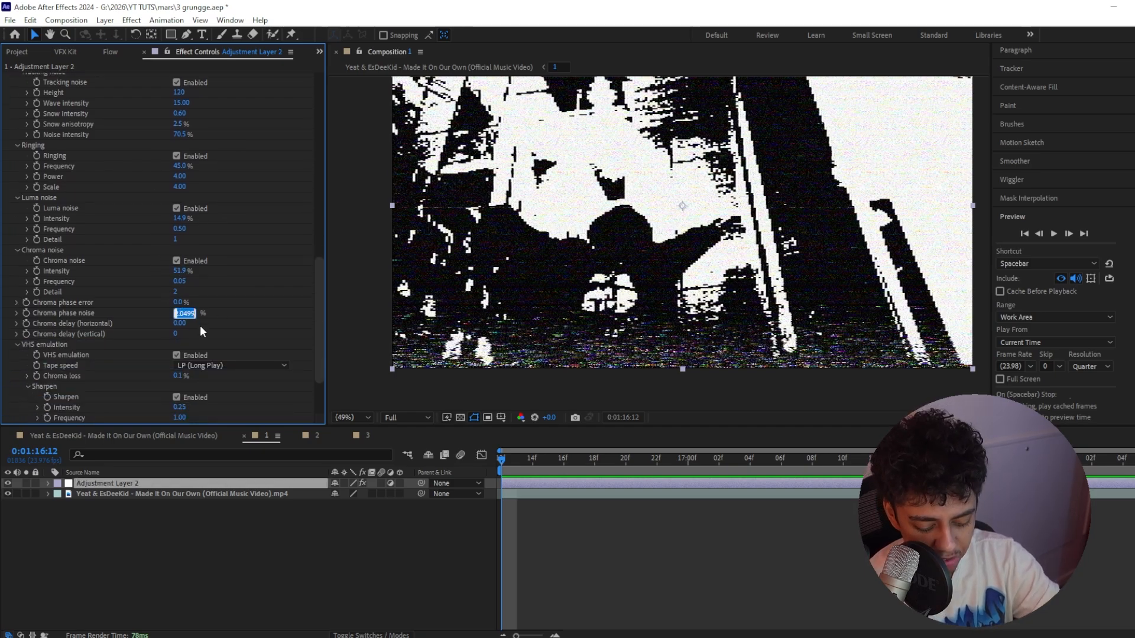
{"action": "type", "text": "90"}
{"action": "key", "text": "Return"}
{"action": "key", "text": "Return"}
{"action": "left_click", "coordinate": [357, 415]}
{"action": "left_click", "coordinate": [366, 198]}
{"action": "scroll", "coordinate": [217, 349], "scroll_direction": "down", "scroll_amount": 3}
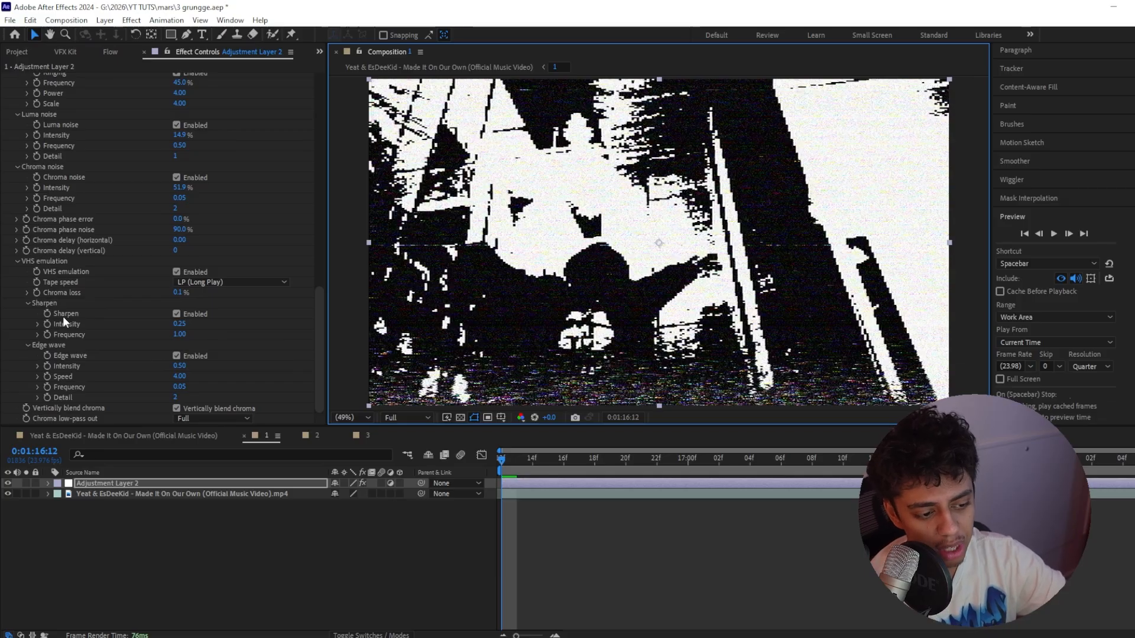
Play back composition 1 to check the static and tracking noise in motion
{"action": "key", "text": "space"}
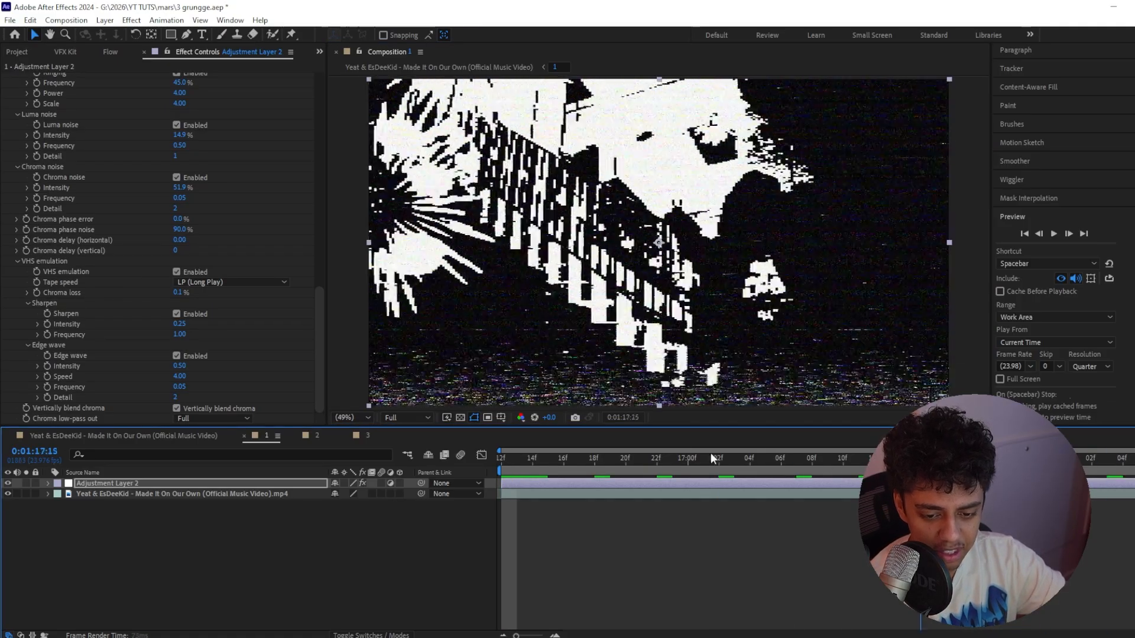
{"action": "left_click", "coordinate": [260, 436]}
{"action": "key", "text": "space"}
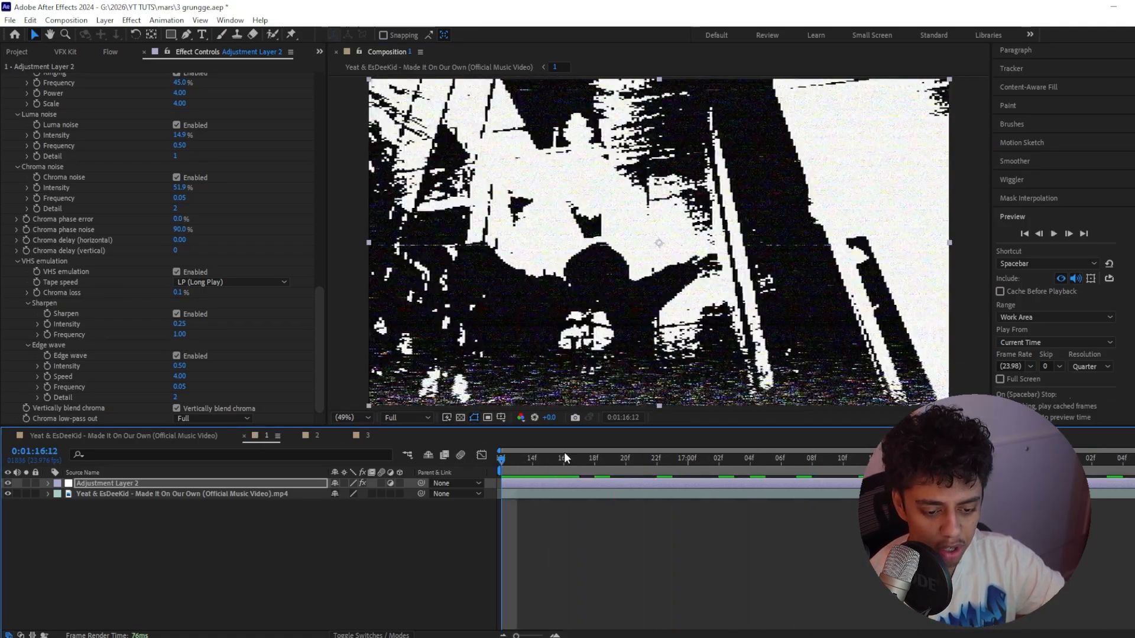
{"action": "key", "text": "space"}
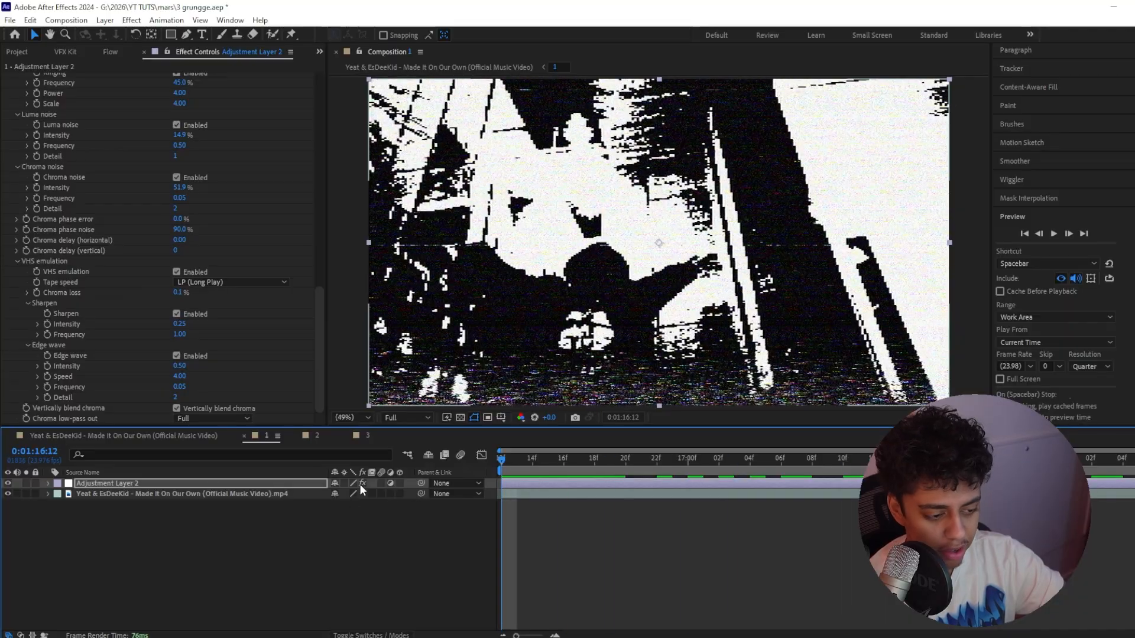
Add the Wave Warp effect to the adjustment layer with the Smooth Noise wave type
{"action": "key", "text": "ctrl+space"}
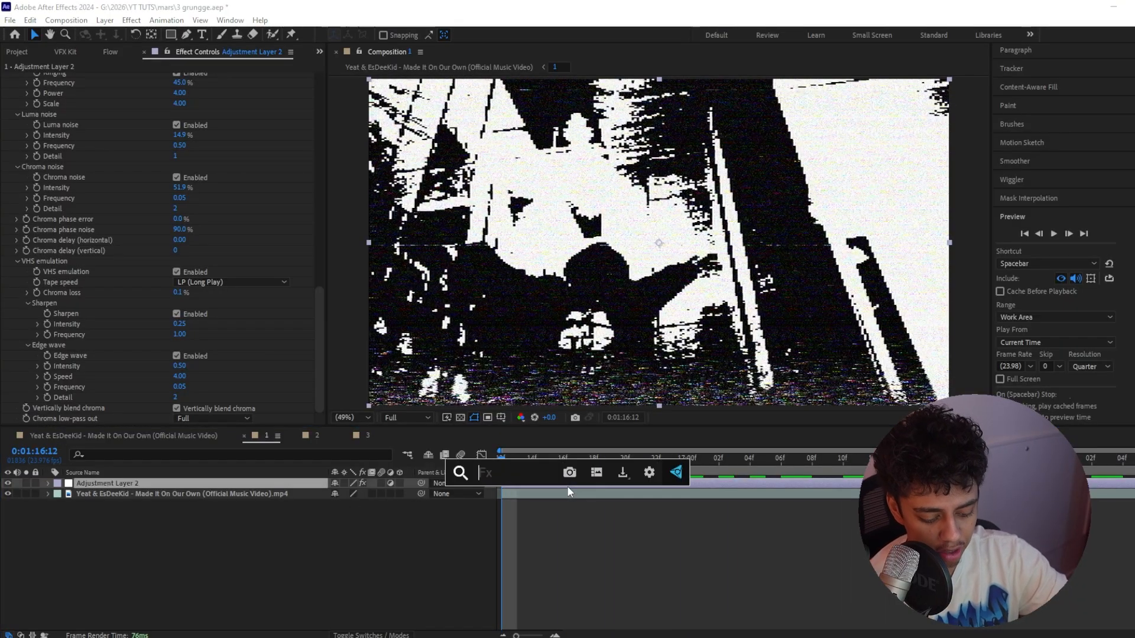
{"action": "type", "text": "wave war"}
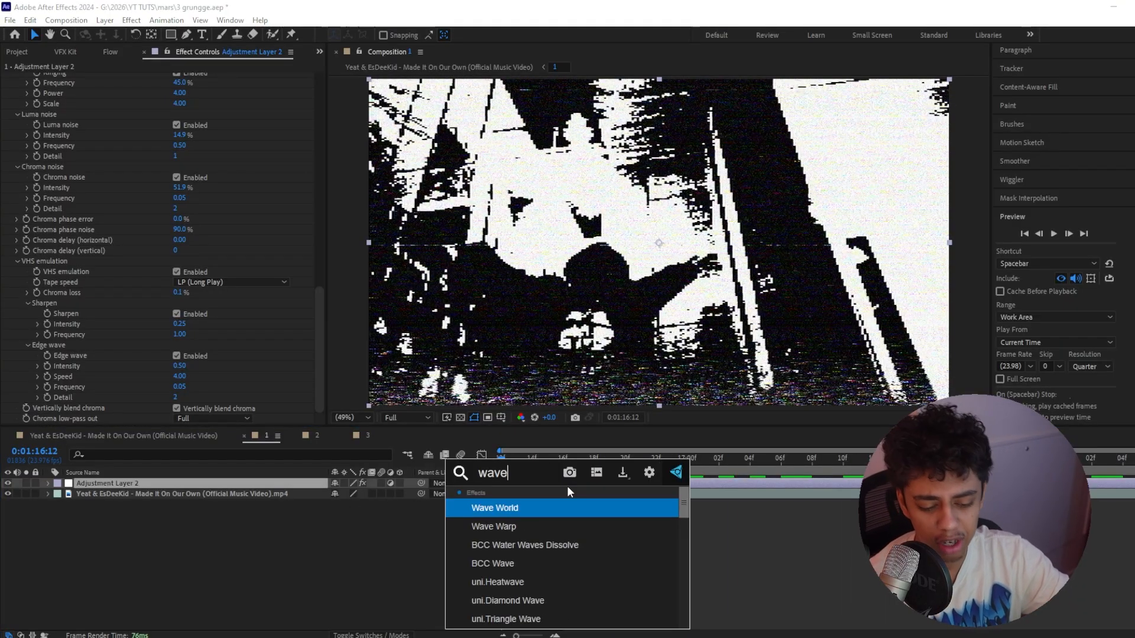
{"action": "key", "text": "Return"}
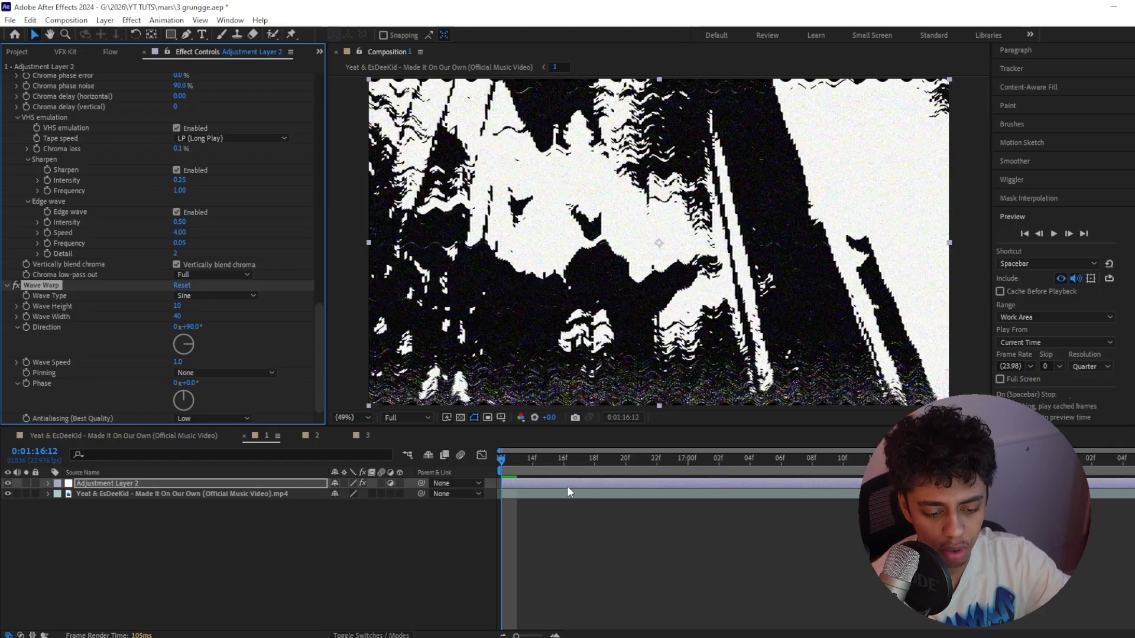
{"action": "left_click", "coordinate": [203, 297]}
{"action": "left_click", "coordinate": [217, 417]}
Set the Wave Warp direction to 0° and the wave height to 20
{"action": "left_click", "coordinate": [193, 327]}
{"action": "type", "text": "0"}
{"action": "key", "text": "Return"}
{"action": "mouse_move", "coordinate": [178, 306]}
{"action": "left_mouse_down"}
{"action": "mouse_move", "coordinate": [261, 303]}
{"action": "mouse_move", "coordinate": [182, 318]}
{"action": "left_mouse_up"}
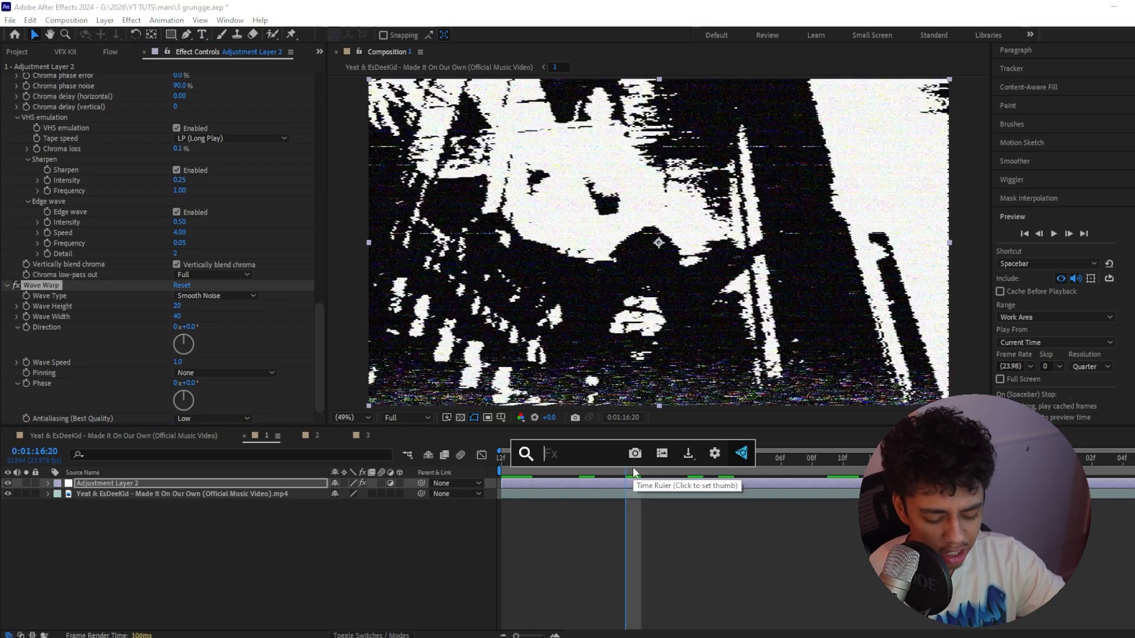
Add the Unsharp Mask effect below Wave Warp with an amount of 75 and a radius of 4
{"action": "key", "text": "ctrl+space"}
{"action": "type", "text": "unsharp"}
{"action": "key", "text": "Return"}
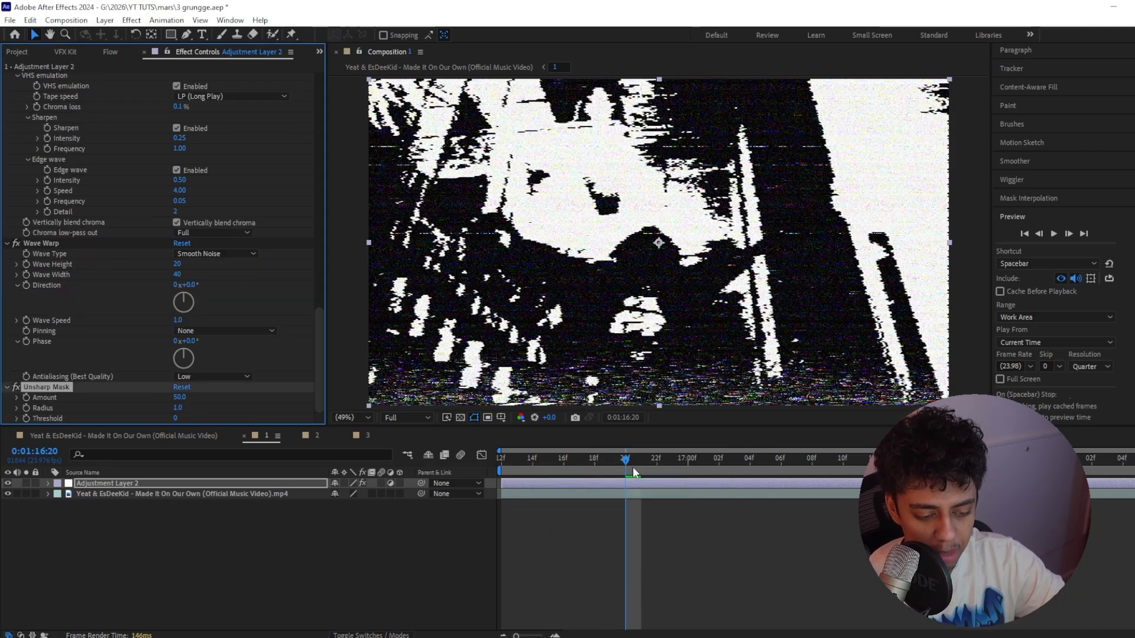
{"action": "left_click", "coordinate": [180, 397]}
{"action": "type", "text": "75"}
{"action": "key", "text": "Return"}
{"action": "left_click", "coordinate": [177, 409]}
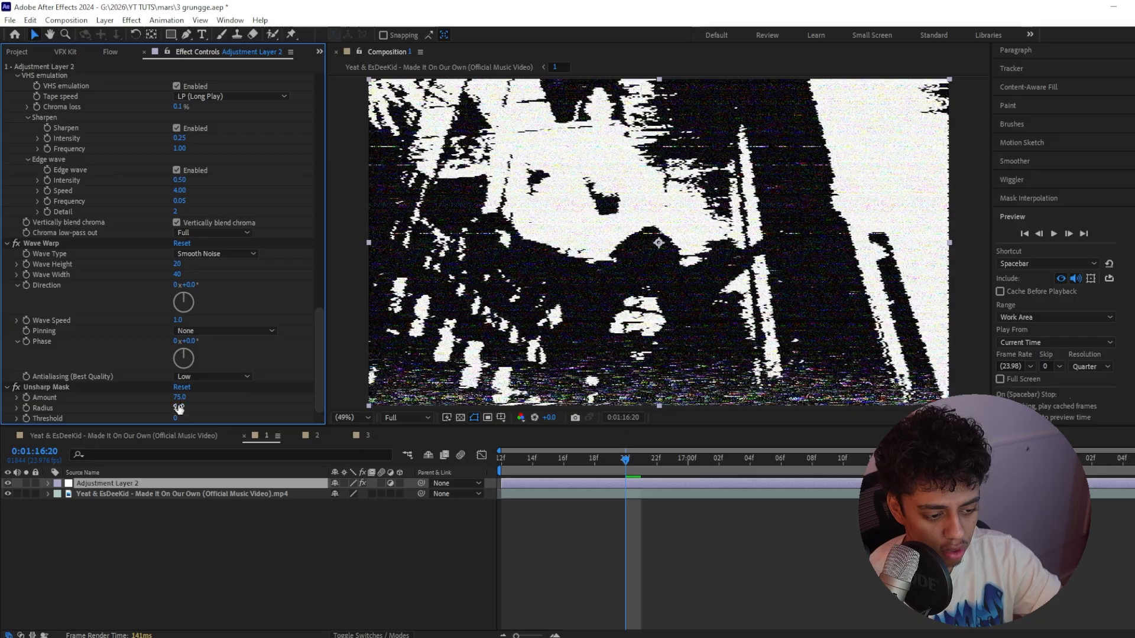
Scrub and play back the clip to review the finished black-and-white grunge look
{"action": "left_click_drag", "start_coordinate": [660, 462], "coordinate": [559, 399]}
{"action": "key", "text": "space"}
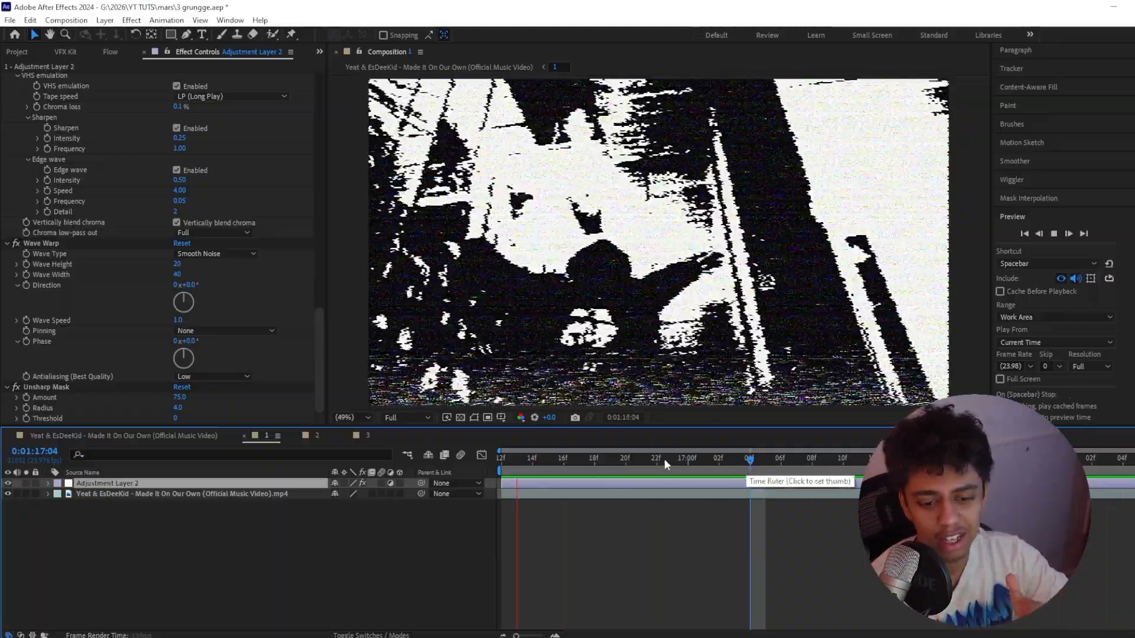
{"action": "key", "text": "space"}
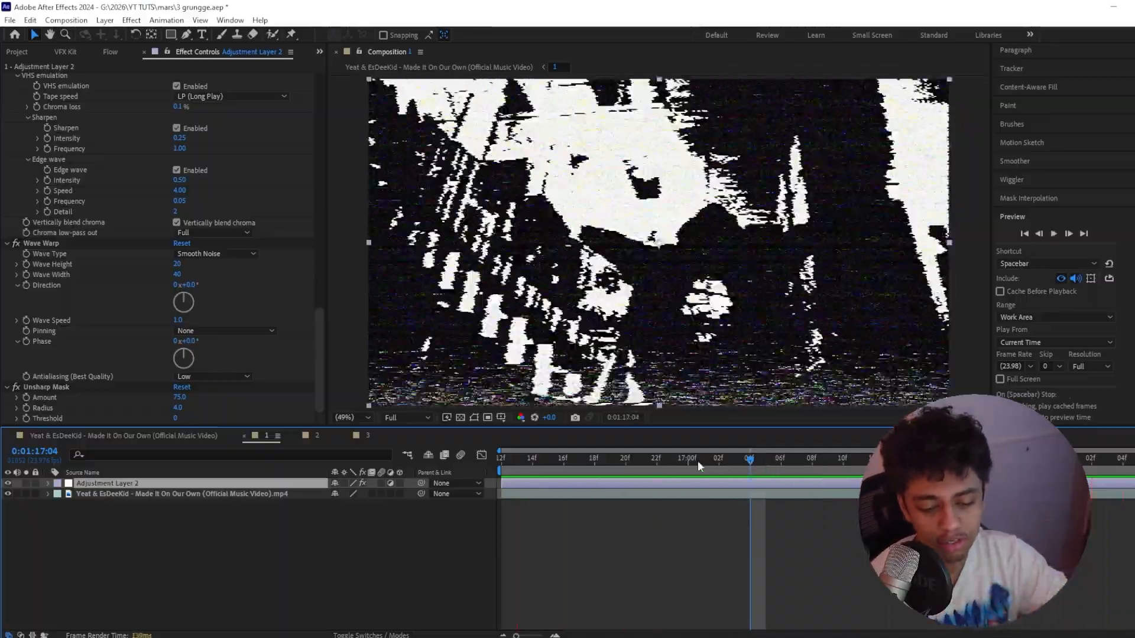
Select and collapse all effects on the adjustment layer and open the dialog for saving them as an animation preset
{"action": "left_click", "coordinate": [55, 243]}
{"action": "key", "text": "ctrl+a"}
{"action": "left_click", "coordinate": [7, 243]}
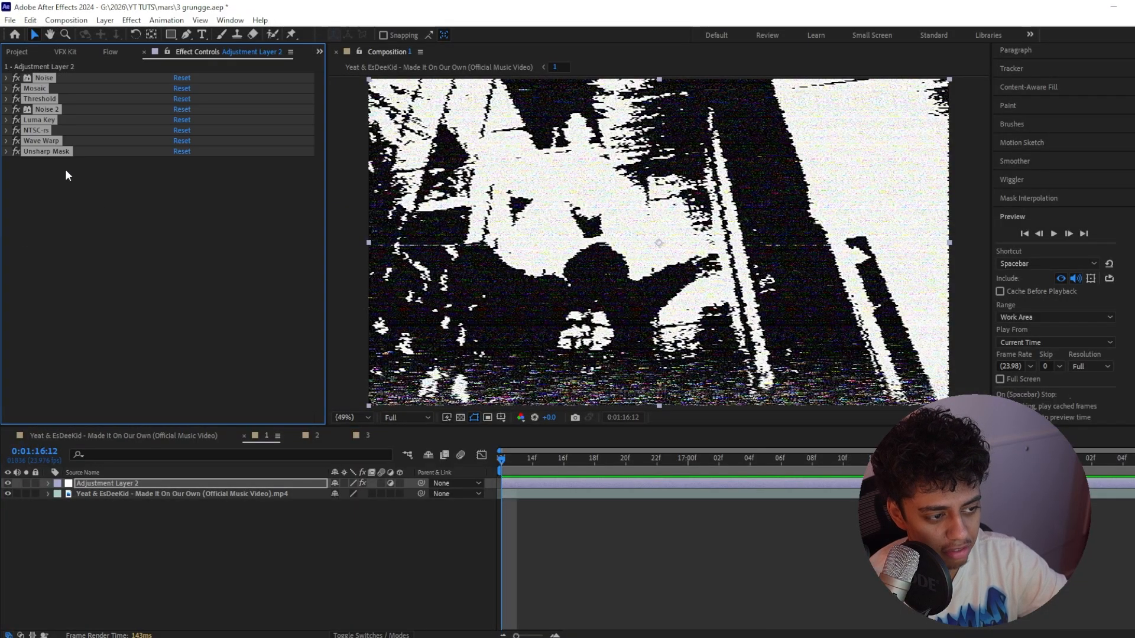
{"action": "left_click", "coordinate": [167, 20]}
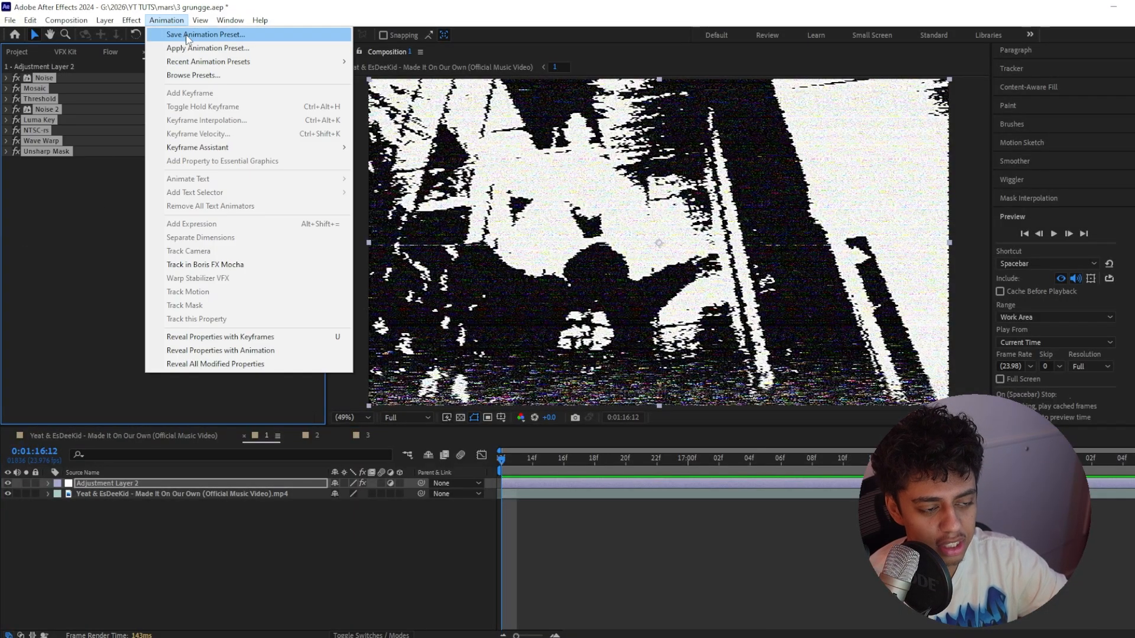
{"action": "left_click", "coordinate": [187, 36]}
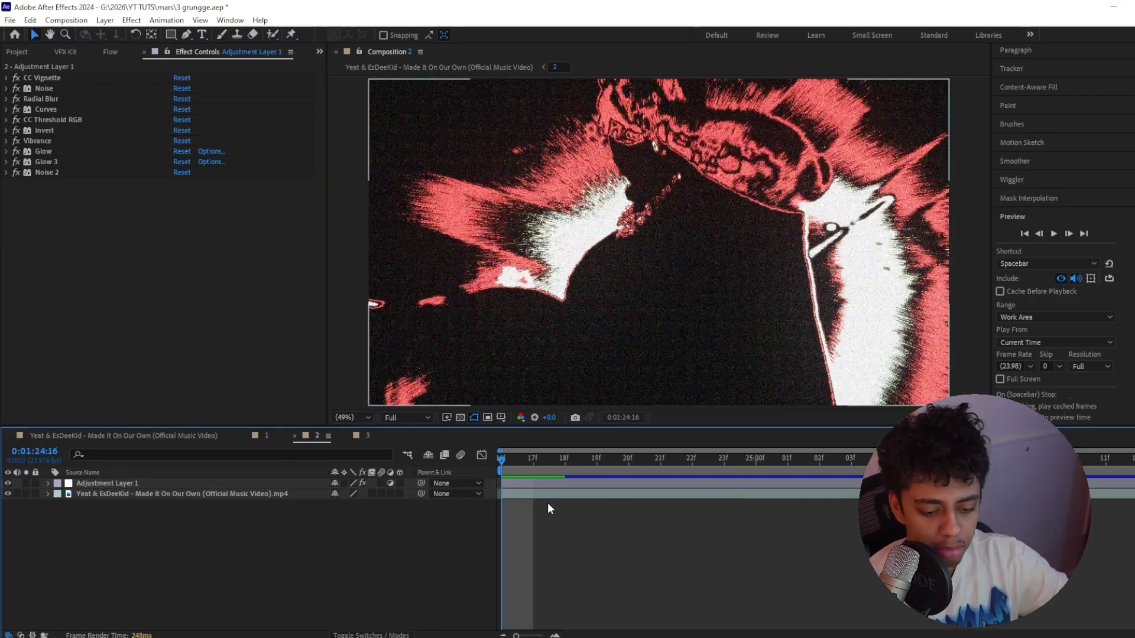
Play back composition 2 with its red threshold look and reduce the viewer resolution to Third
{"action": "key", "text": "space"}
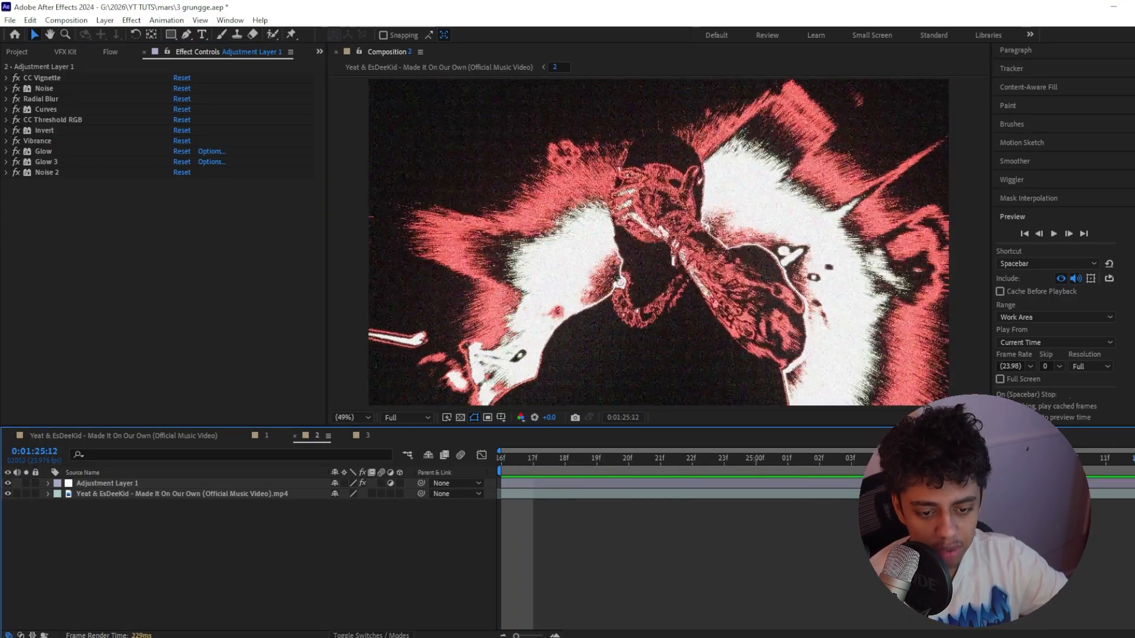
{"action": "key", "text": "space"}
{"action": "left_click", "coordinate": [406, 417]}
{"action": "left_click", "coordinate": [410, 477]}
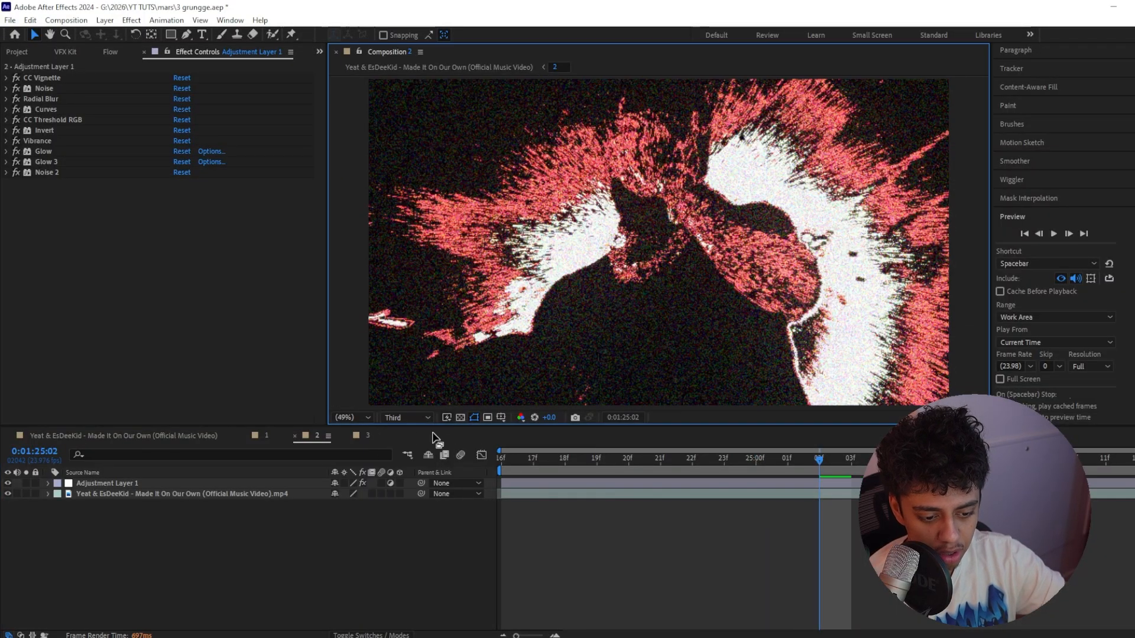
{"action": "key", "text": "space"}
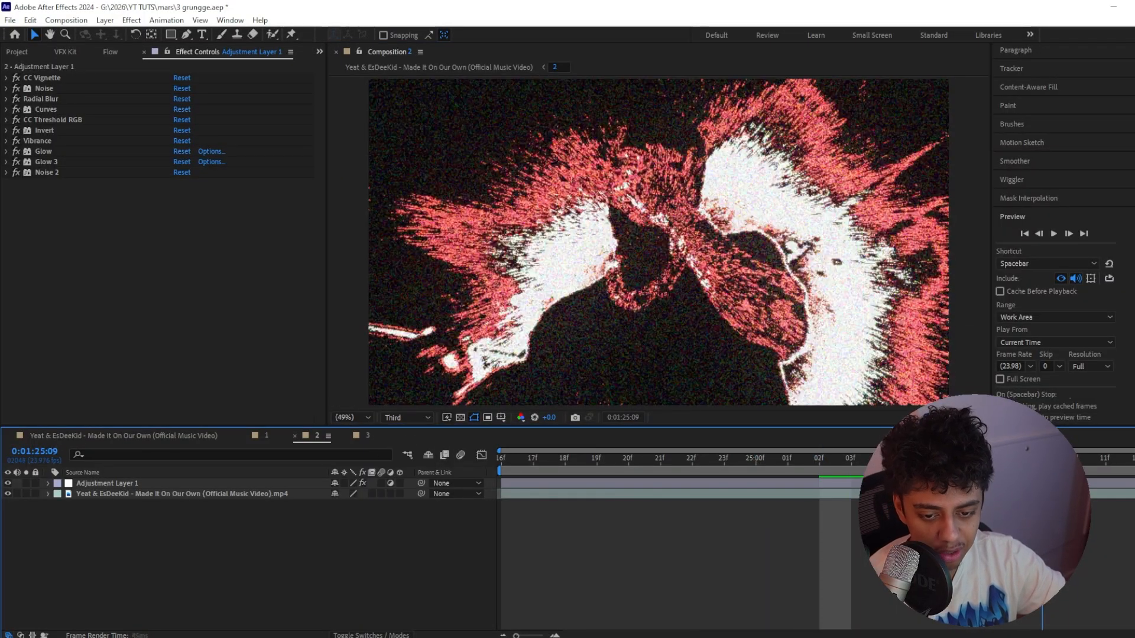
{"action": "left_click", "coordinate": [406, 417]}
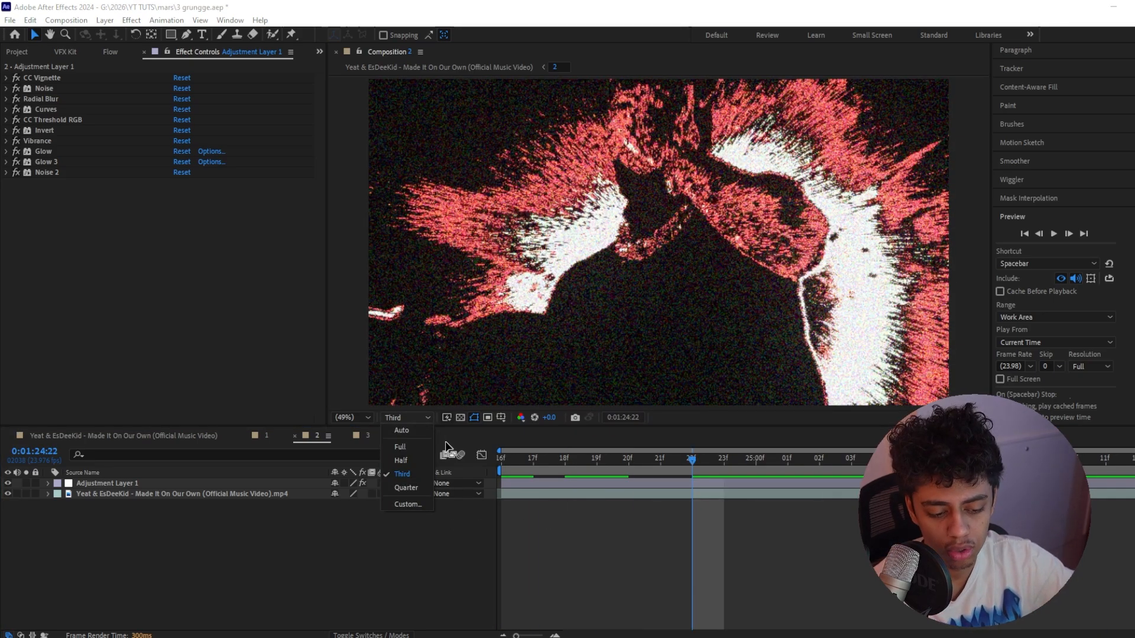
Replace the existing adjustment layer in composition 2 with a new, empty one and return to the start of the clip
{"action": "left_click", "coordinate": [139, 483]}
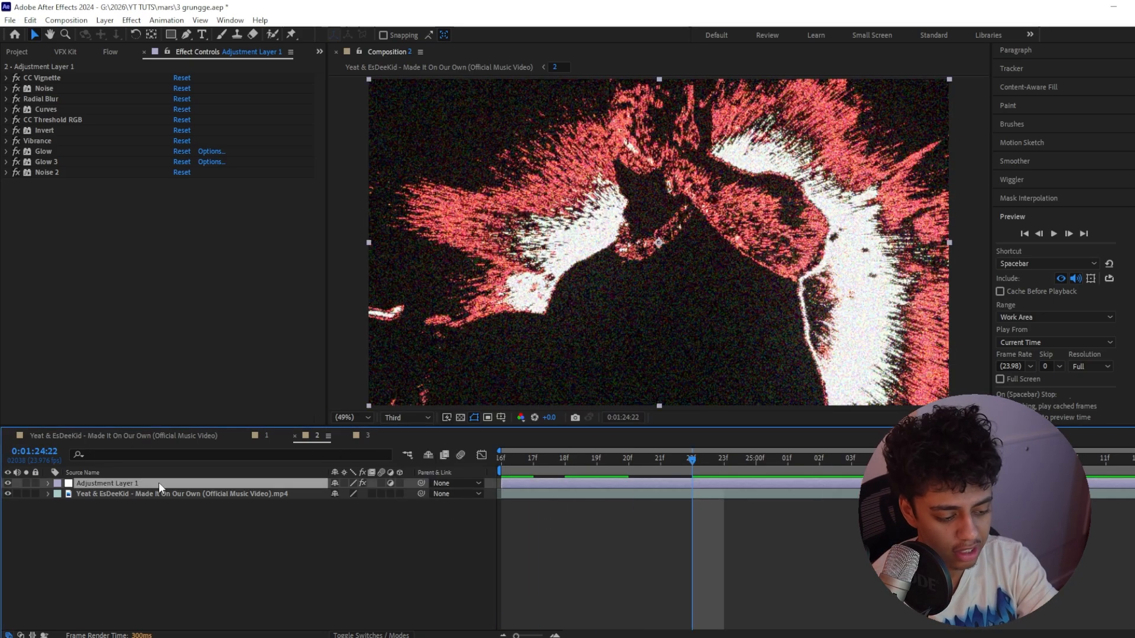
{"action": "key", "text": "Delete"}
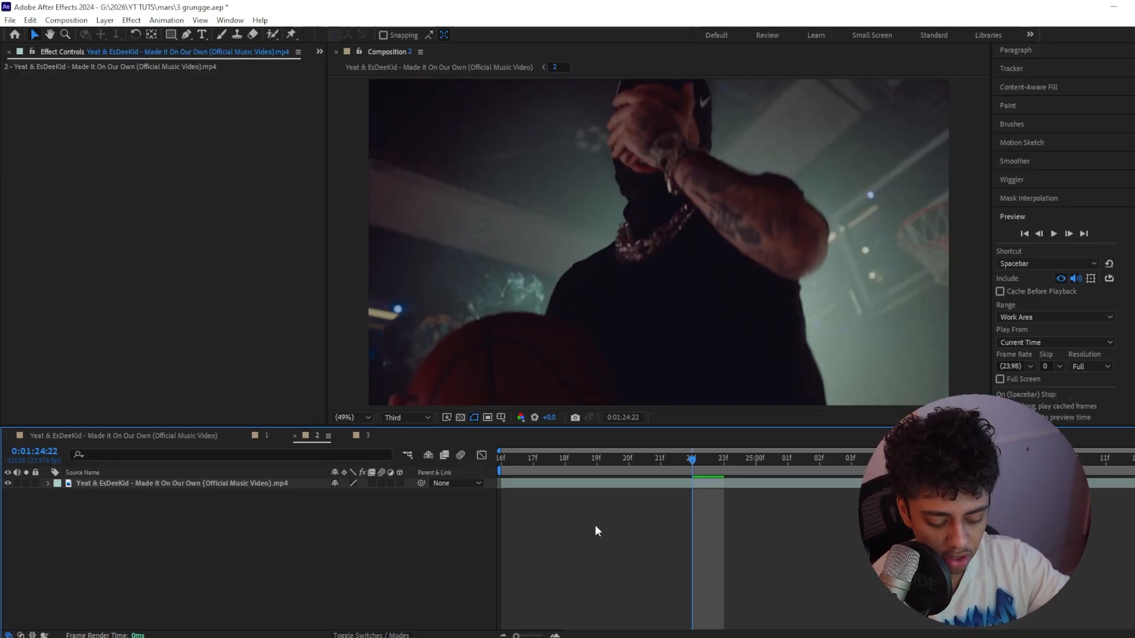
{"action": "key", "text": "ctrl+alt+y"}
{"action": "key", "text": "Home"}
{"action": "key", "text": "space"}
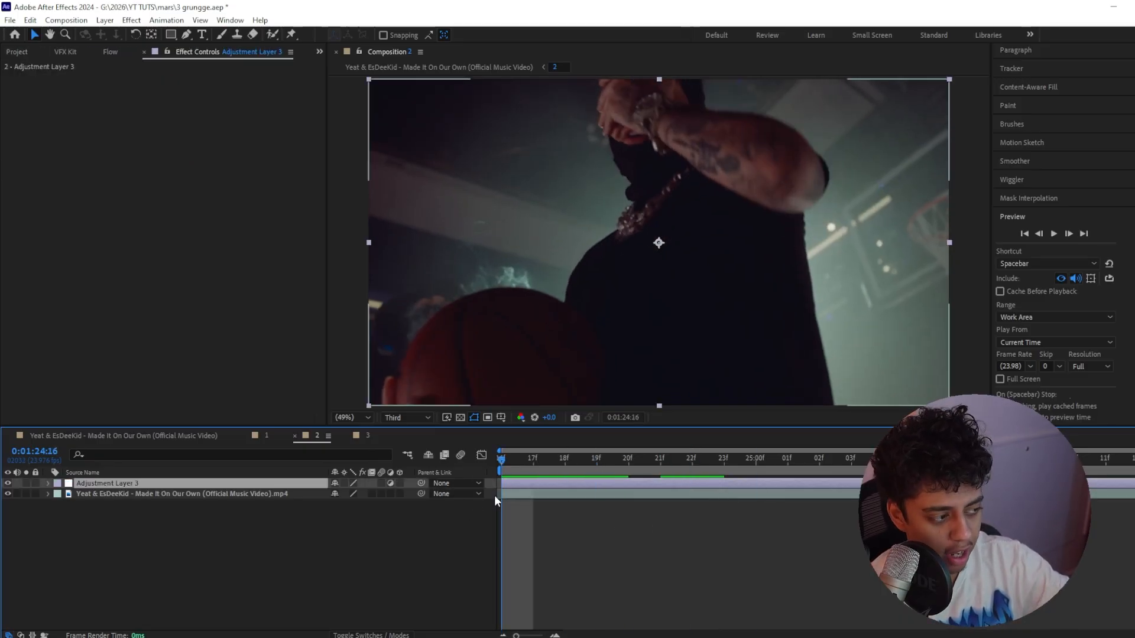
Add the CC Vignette effect to the new adjustment layer with an amount of 130
{"action": "key", "text": "ctrl+space"}
{"action": "type", "text": "cc bi"}
{"action": "key", "text": "BackSpace"}
{"action": "key", "text": "BackSpace"}
{"action": "left_click", "coordinate": [181, 89]}
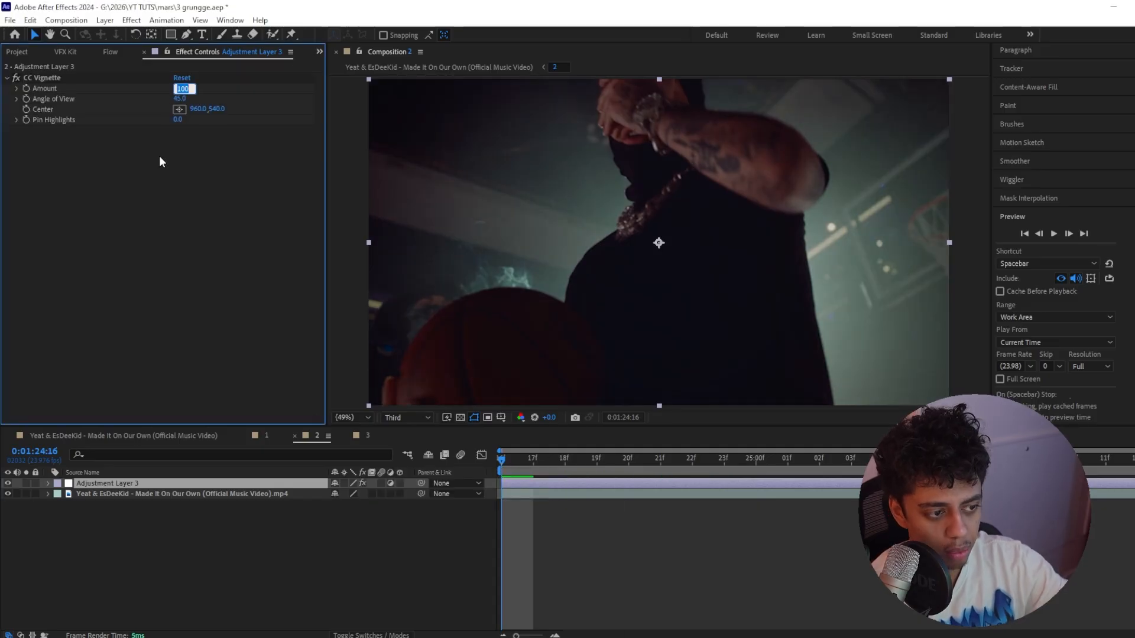
{"action": "type", "text": "130"}
{"action": "key", "text": "Return"}
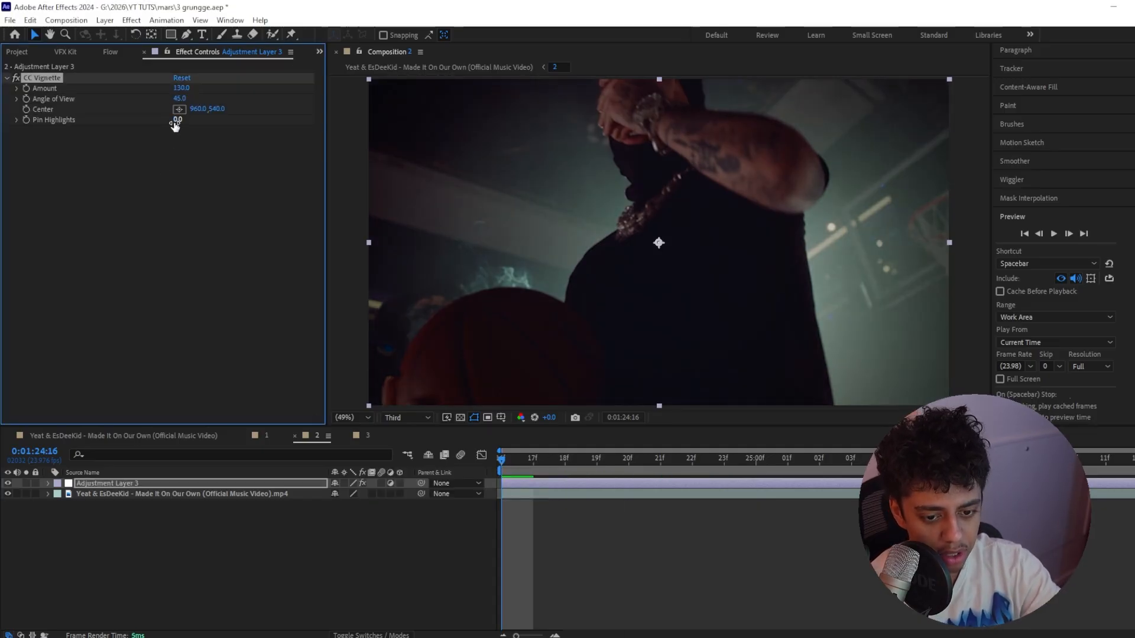
Add the Noise effect below CC Vignette with a noise amount of 25%
{"action": "key", "text": "ctrl+space"}
{"action": "type", "text": "no"}
{"action": "key", "text": "Return"}
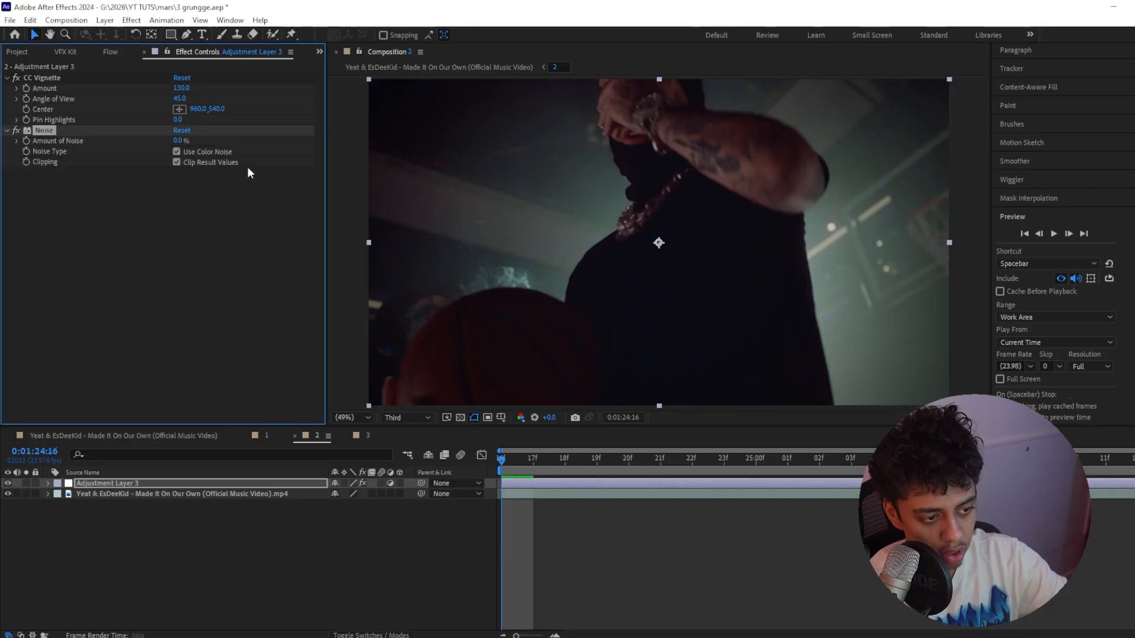
{"action": "left_click", "coordinate": [177, 140]}
{"action": "type", "text": "25"}
{"action": "key", "text": "Return"}
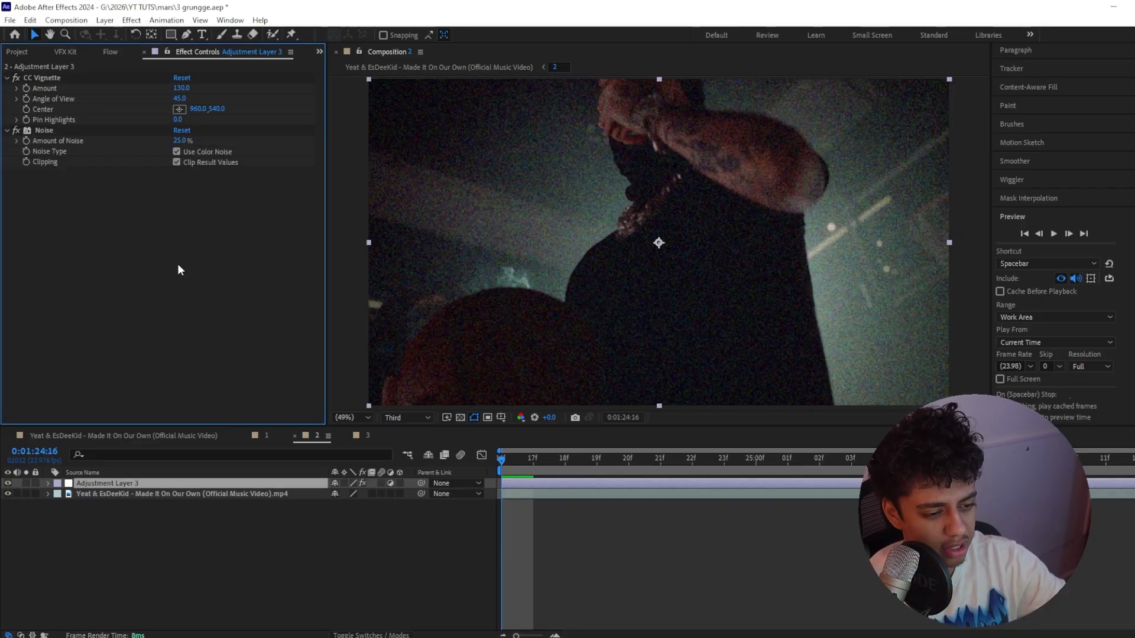
{"action": "left_click", "coordinate": [407, 418]}
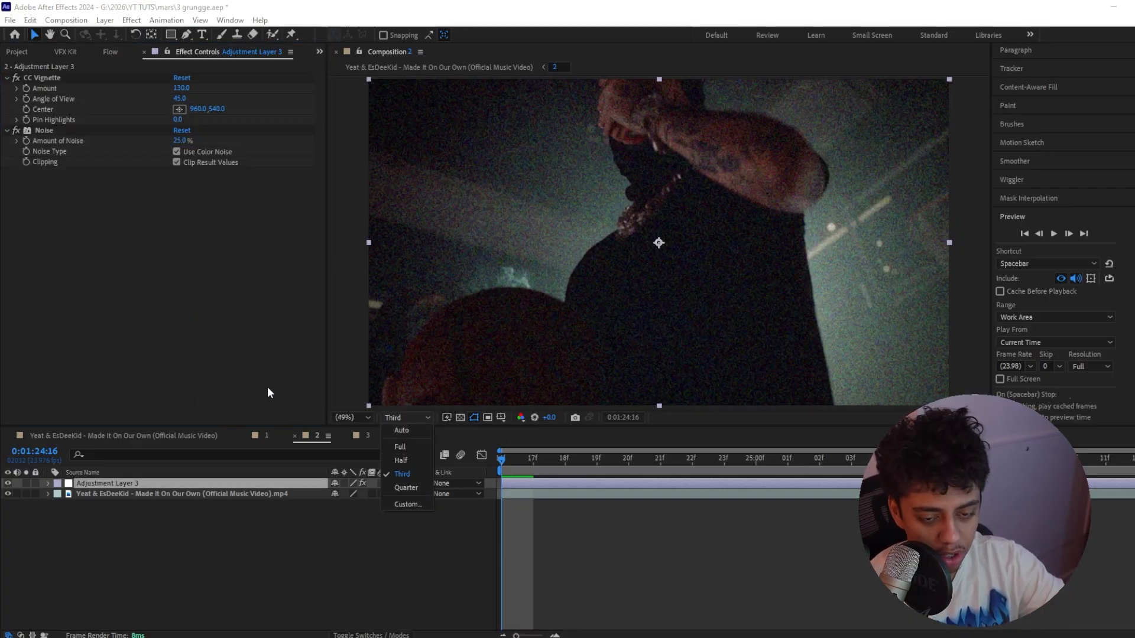
{"action": "left_click", "coordinate": [261, 337]}
Add the Radial Blur effect below Noise on the adjustment layer
{"action": "key", "text": "ctrl+space"}
{"action": "type", "text": "radial b"}
{"action": "key", "text": "Return"}
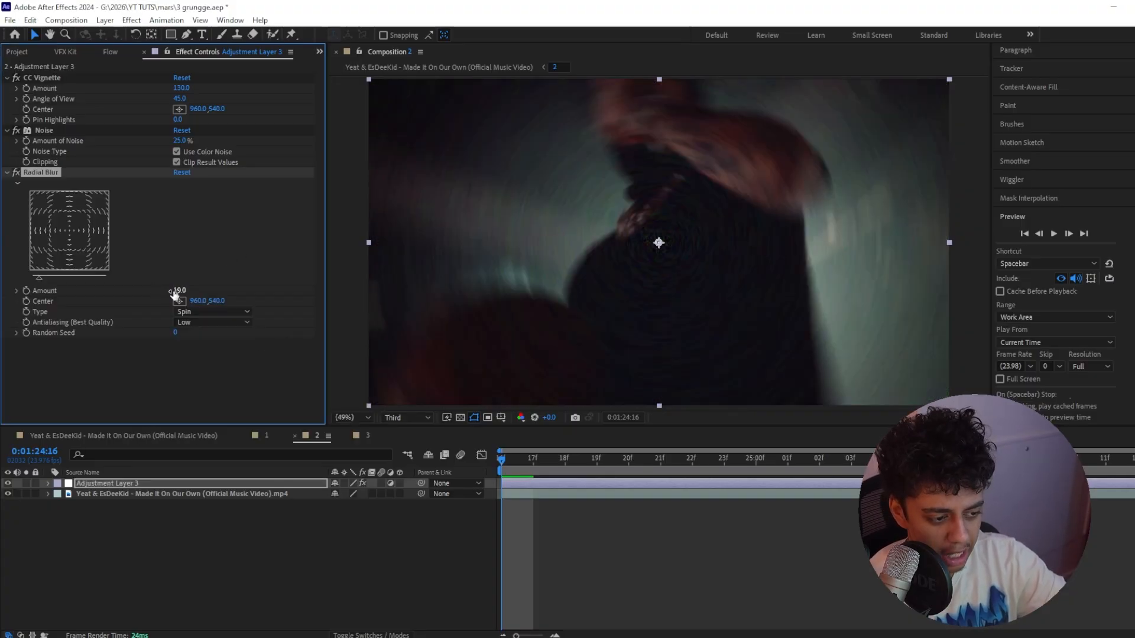
Try moving the Radial Blur center to about 353, 560 and undo the move
{"action": "mouse_move", "coordinate": [198, 301]}
{"action": "left_mouse_down"}
{"action": "mouse_move", "coordinate": [70, 297]}
{"action": "mouse_move", "coordinate": [201, 298]}
{"action": "left_mouse_up"}
{"action": "key", "text": "ctrl+z"}
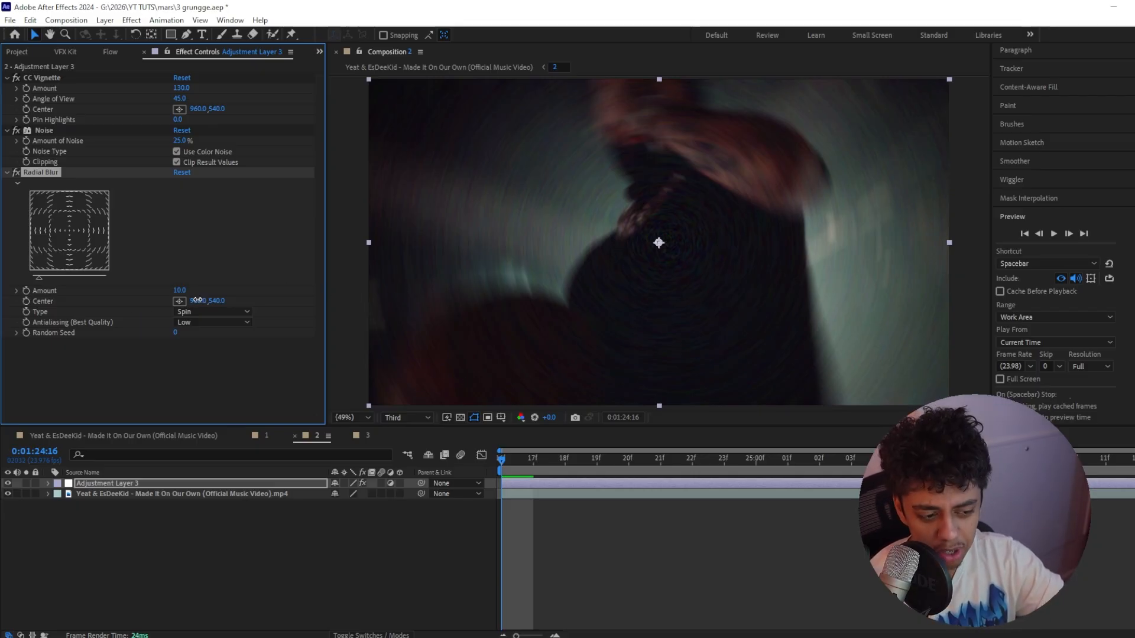
{"action": "left_click_drag", "start_coordinate": [198, 300], "coordinate": [181, 302]}
{"action": "left_click_drag", "start_coordinate": [650, 243], "coordinate": [476, 248]}
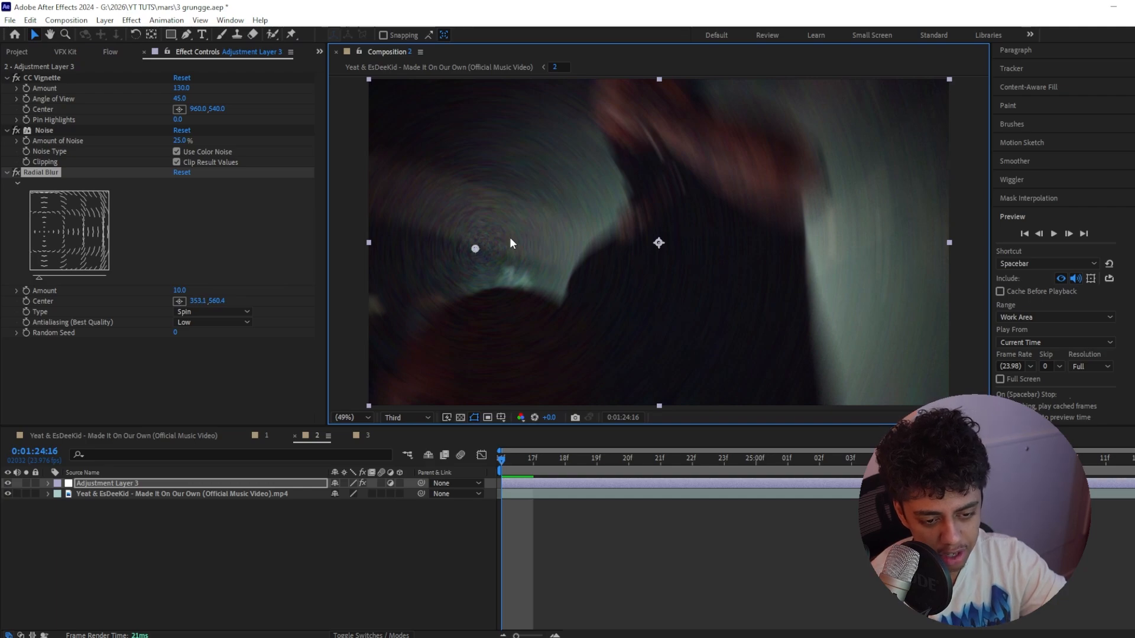
{"action": "key", "text": "ctrl+z"}
Add the CC Threshold RGB effect below Radial Blur on the adjustment layer and set its Red Threshold to 60
{"action": "key", "text": "ctrl+space"}
{"action": "type", "text": "cc "}
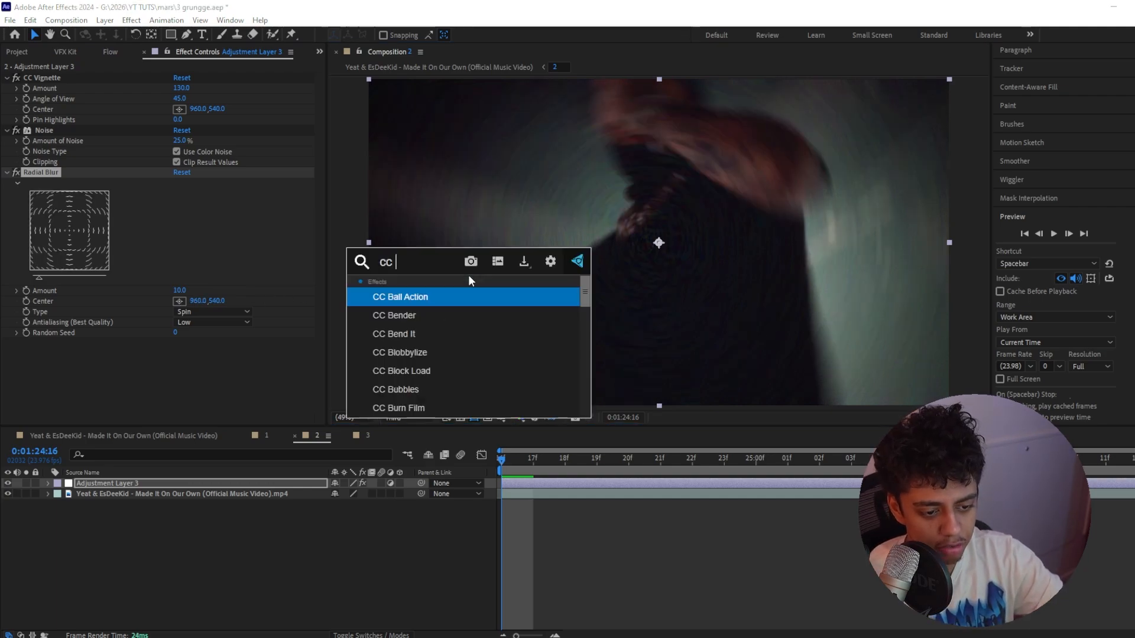
{"action": "type", "text": "threshold rg"}
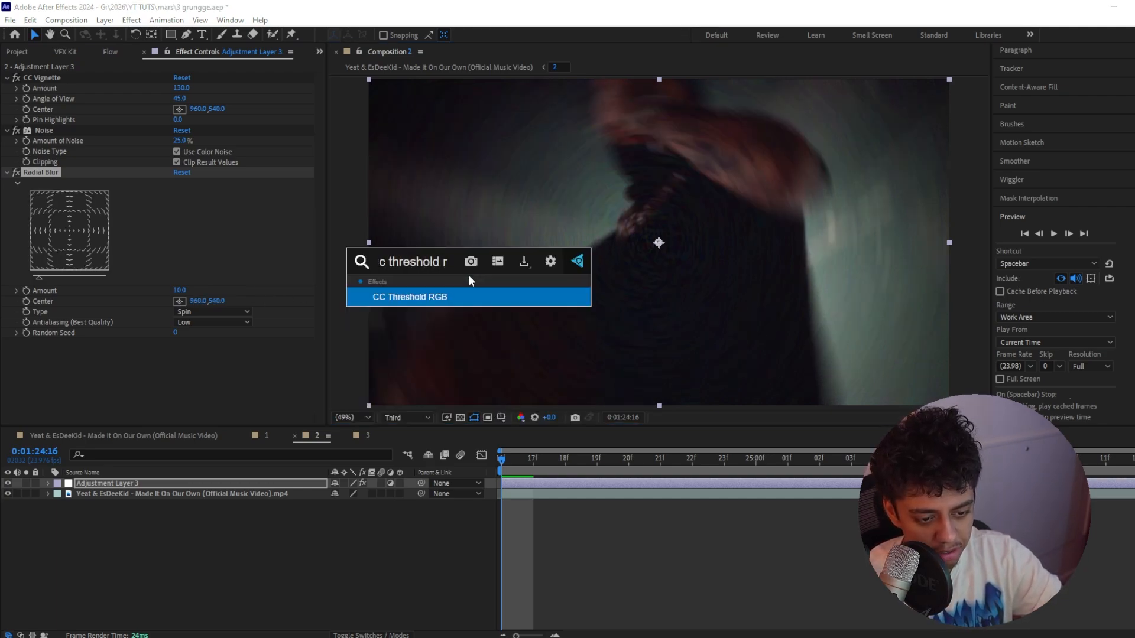
{"action": "key", "text": "Return"}
{"action": "left_click_drag", "start_coordinate": [181, 354], "coordinate": [100, 351]}
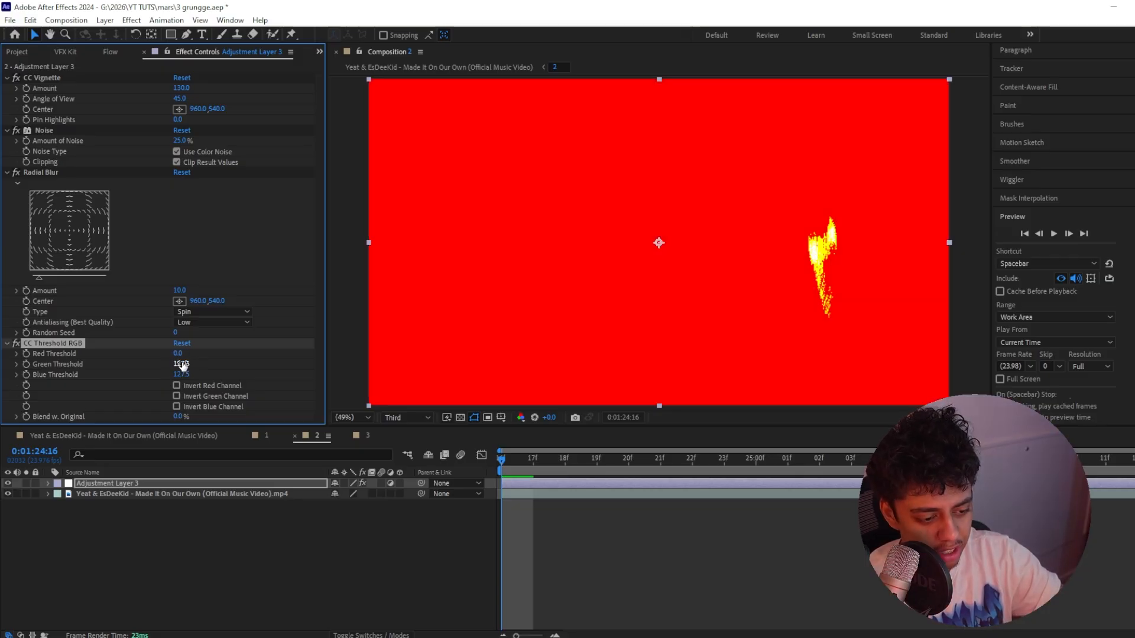
{"action": "key", "text": "ctrl+z"}
{"action": "left_click", "coordinate": [184, 354]}
{"action": "type", "text": "60"}
{"action": "key", "text": "Return"}
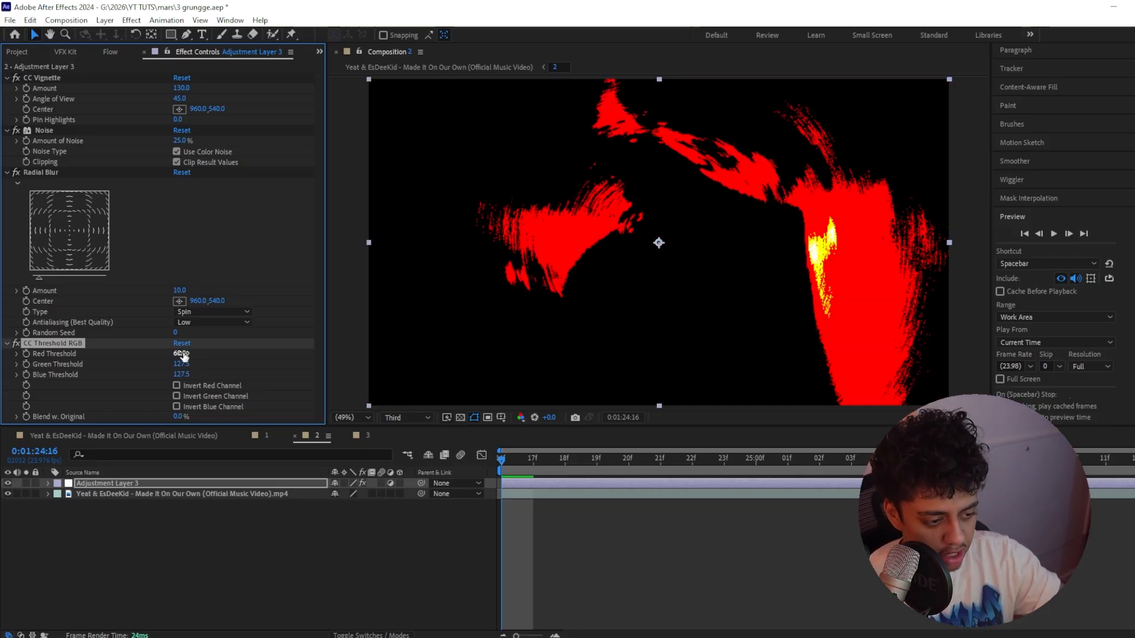
Try a Blue Threshold of 60, set the Green Threshold to 180 and the Blue Threshold to 48, and preview the clip
{"action": "left_click", "coordinate": [181, 375]}
{"action": "type", "text": "60"}
{"action": "key", "text": "Return"}
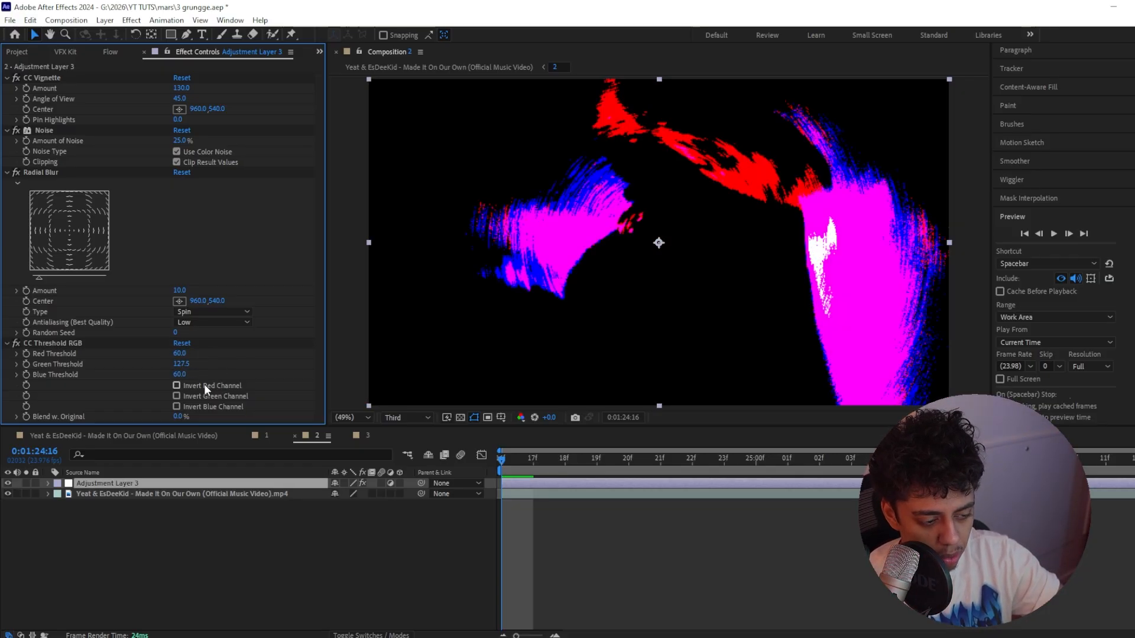
{"action": "left_click", "coordinate": [182, 364]}
{"action": "type", "text": "180.0"}
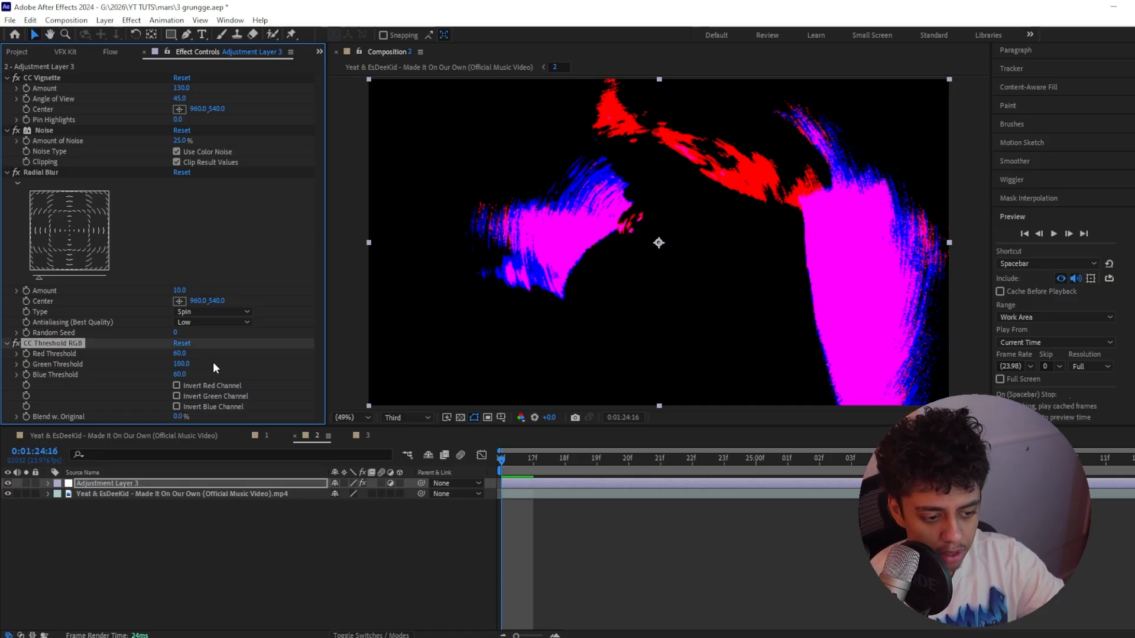
{"action": "key", "text": "Tab"}
{"action": "type", "text": "48"}
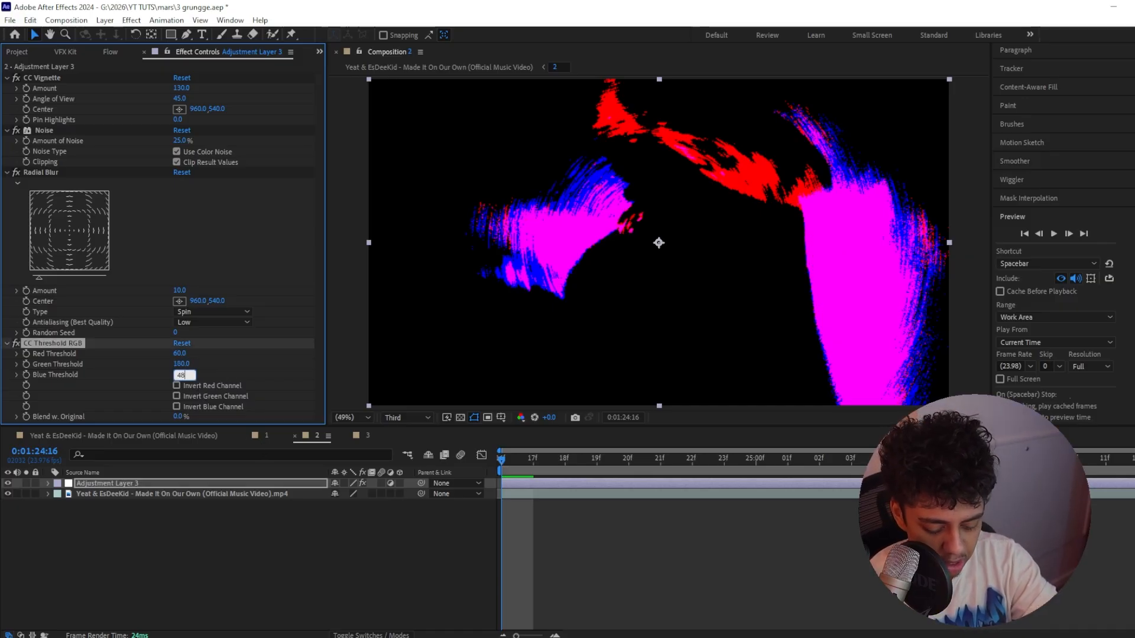
{"action": "key", "text": "Return"}
{"action": "key", "text": "space"}
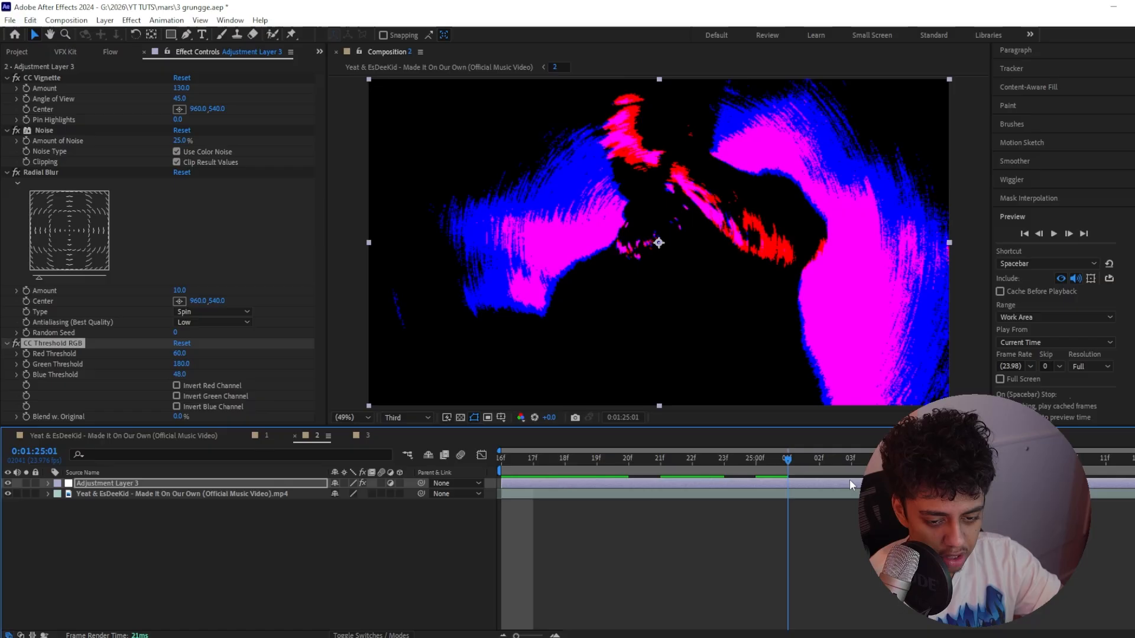
Add the Invert effect below CC Threshold RGB and set it to invert the Blue channel
{"action": "key", "text": "ctrl+space"}
{"action": "type", "text": "invert"}
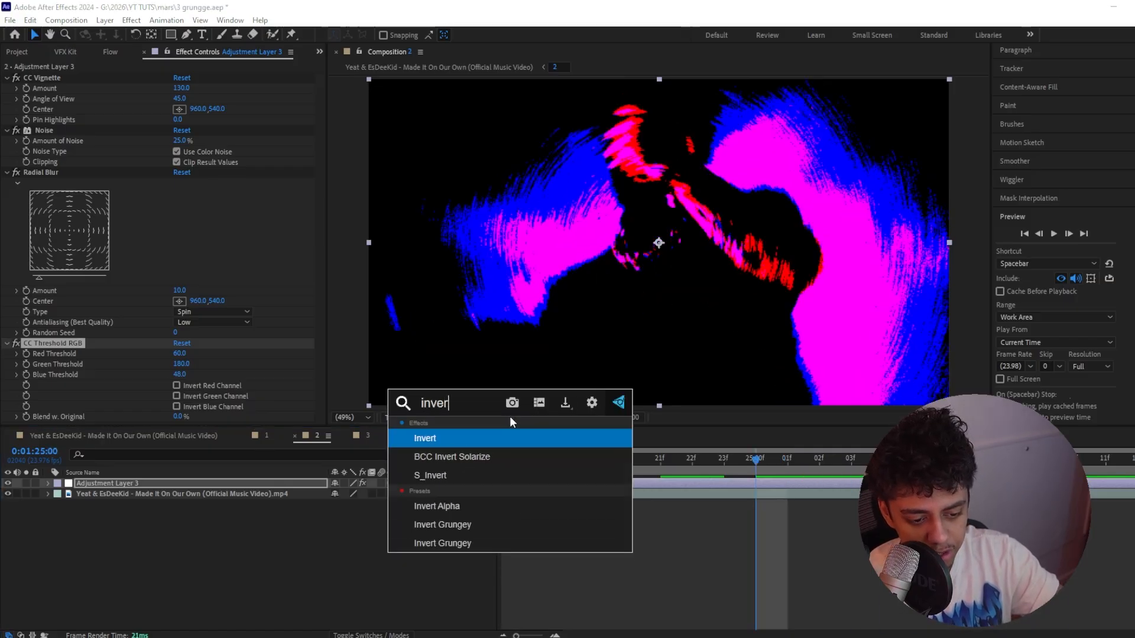
{"action": "key", "text": "Return"}
{"action": "left_click", "coordinate": [265, 409]}
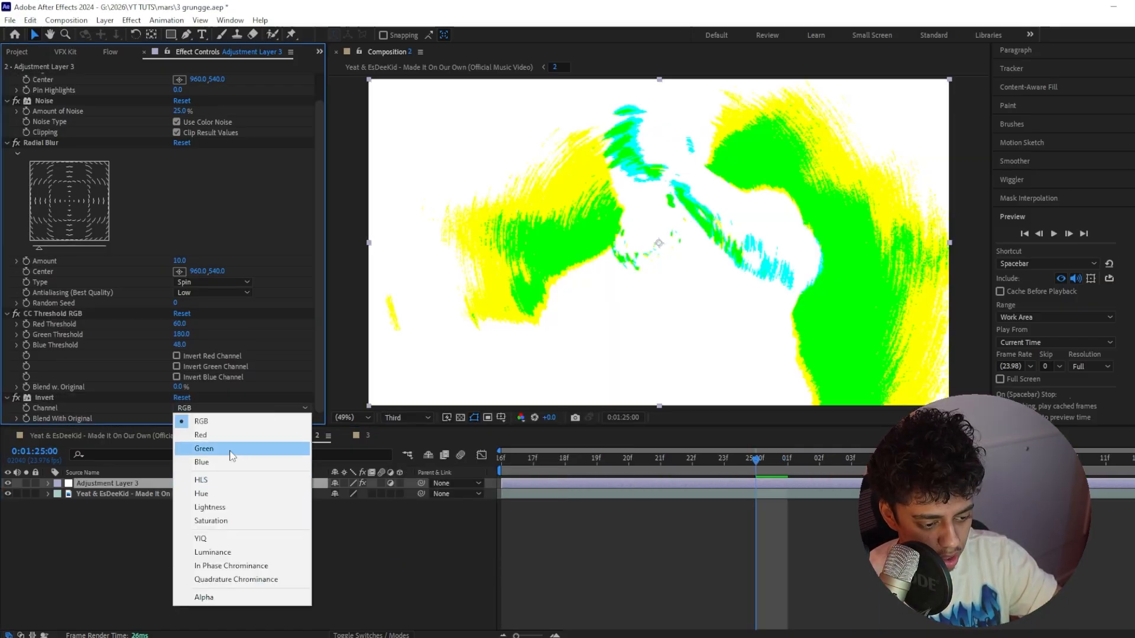
{"action": "left_click", "coordinate": [230, 467]}
Add the Vibrance effect below Invert with a vibrance of 100 and a saturation of -50
{"action": "key", "text": "ctrl+space"}
{"action": "type", "text": "vibranc"}
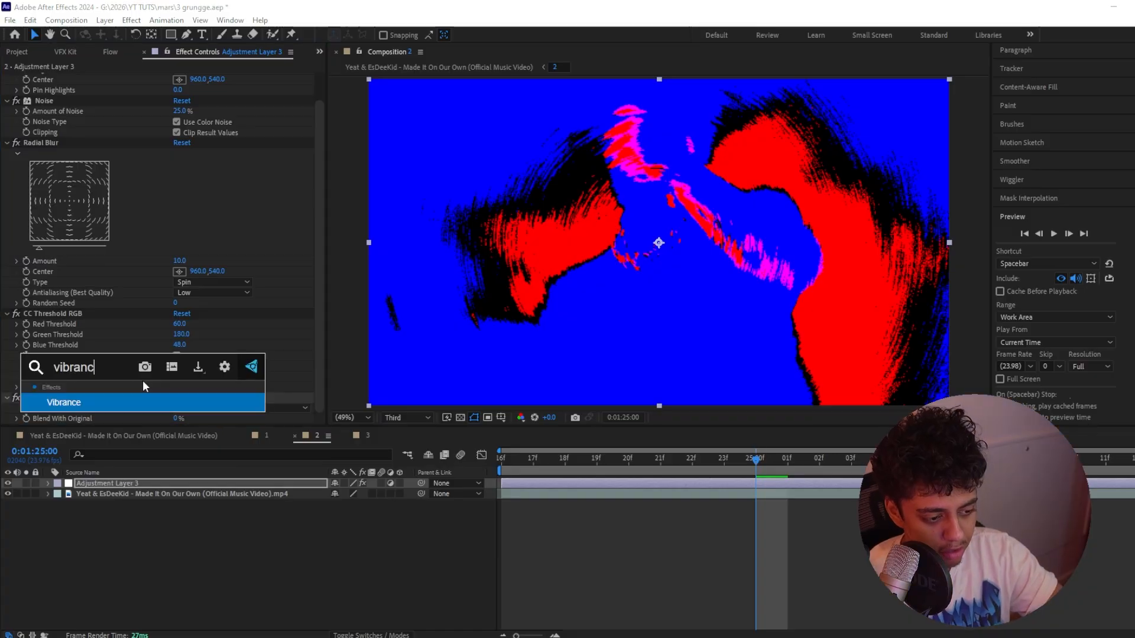
{"action": "key", "text": "Return"}
{"action": "left_click", "coordinate": [178, 408]}
{"action": "type", "text": "2"}
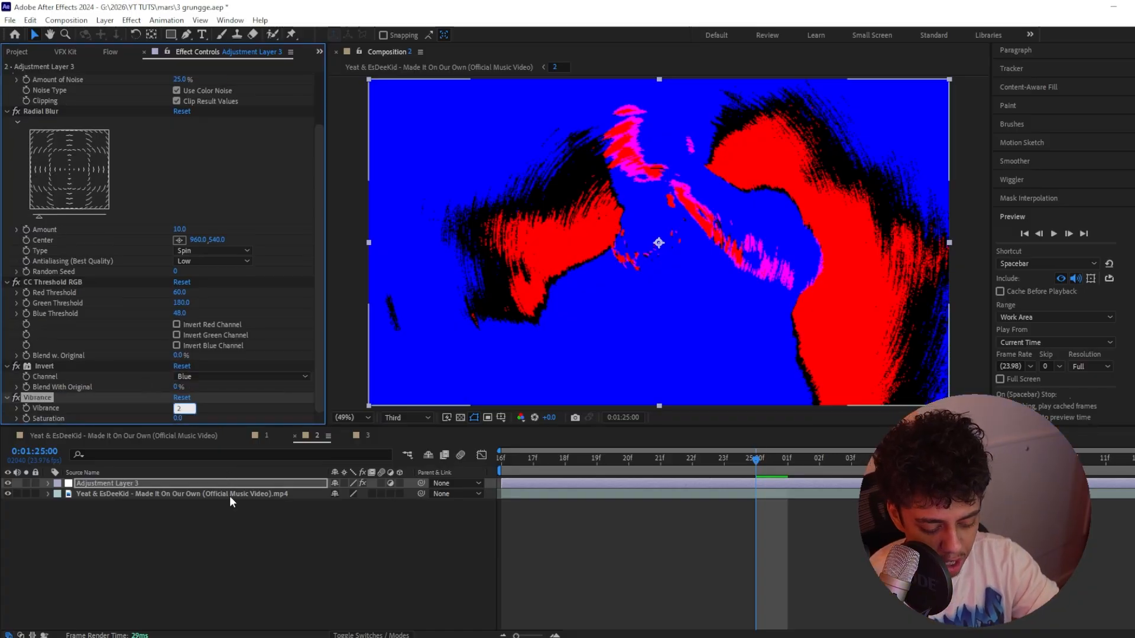
{"action": "type", "text": "00"}
{"action": "key", "text": "Return"}
{"action": "left_click", "coordinate": [178, 419]}
{"action": "type", "text": "-50"}
{"action": "key", "text": "Return"}
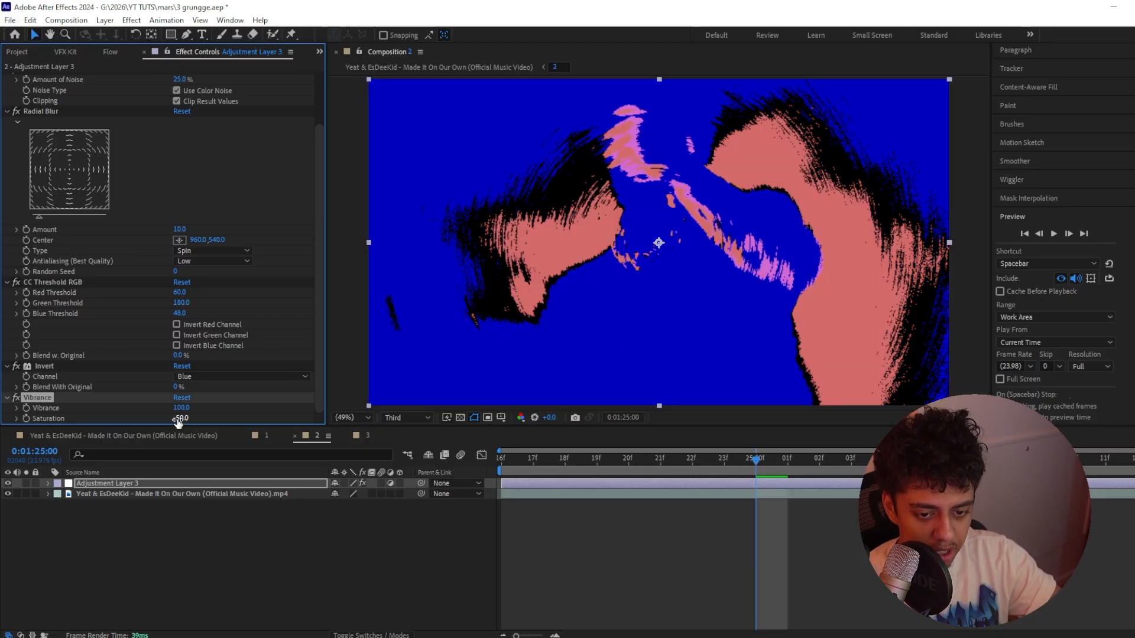
Add the Glow effect below Vibrance and set its glow intensity to 0.5
{"action": "key", "text": "ctrl+space"}
{"action": "type", "text": "glow"}
{"action": "key", "text": "Return"}
{"action": "left_click", "coordinate": [180, 288]}
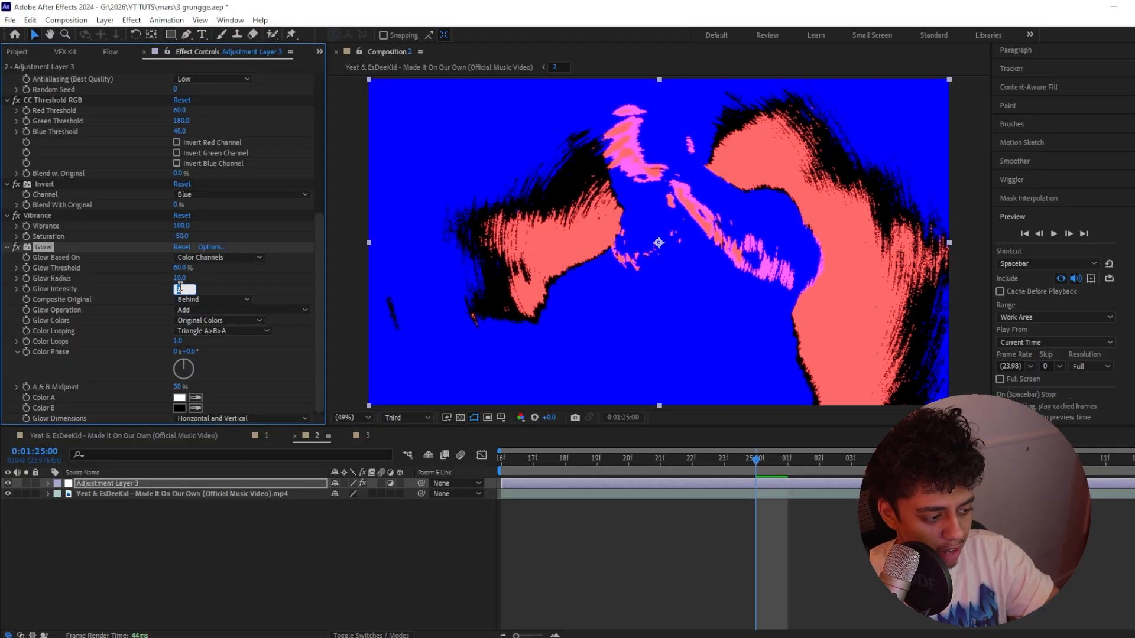
{"action": "type", "text": "5"}
{"action": "key", "text": "Return"}
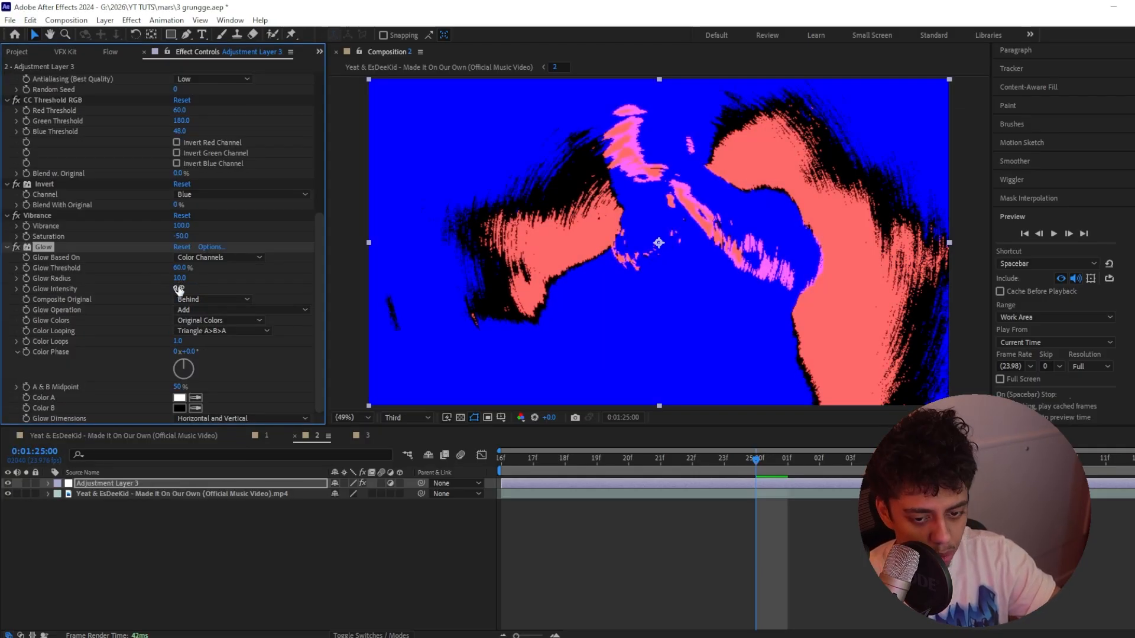
Duplicate the Glow effect and set the copy's glow radius to 500 and glow intensity to 0.7
{"action": "key", "text": "ctrl+d"}
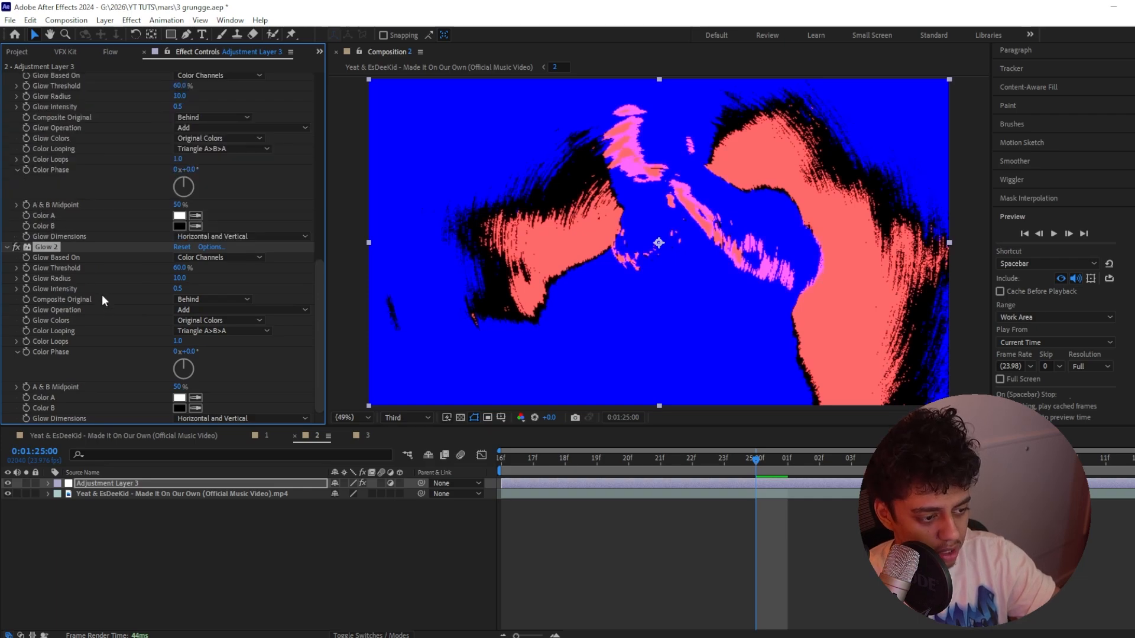
{"action": "left_click", "coordinate": [180, 278]}
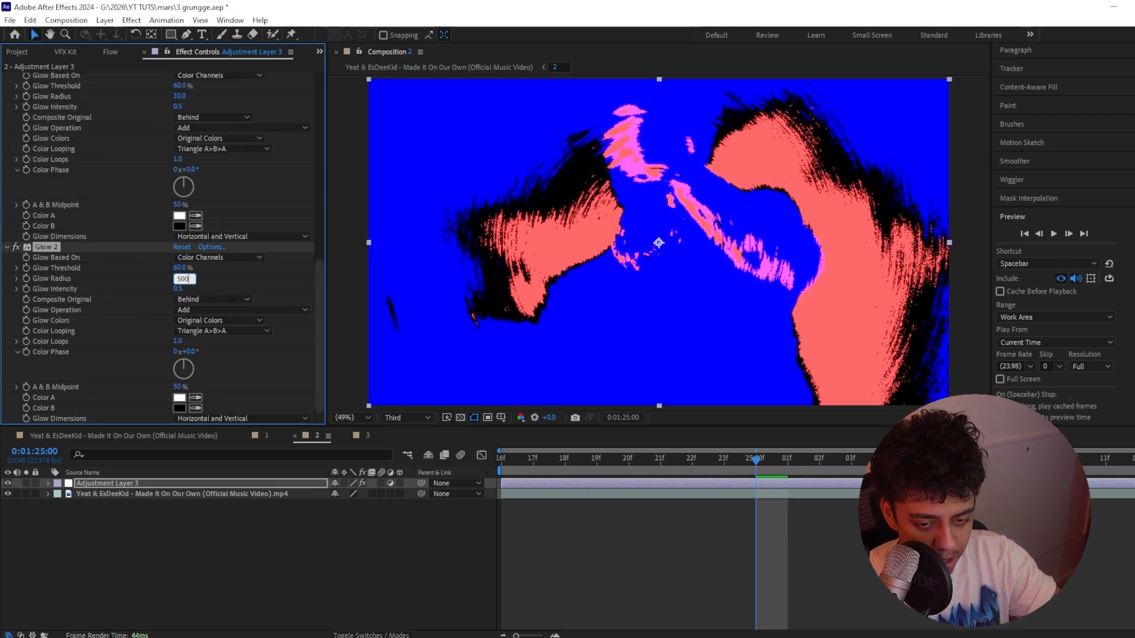
{"action": "type", "text": "500"}
{"action": "key", "text": "Return"}
{"action": "left_click", "coordinate": [177, 289]}
{"action": "type", "text": "1"}
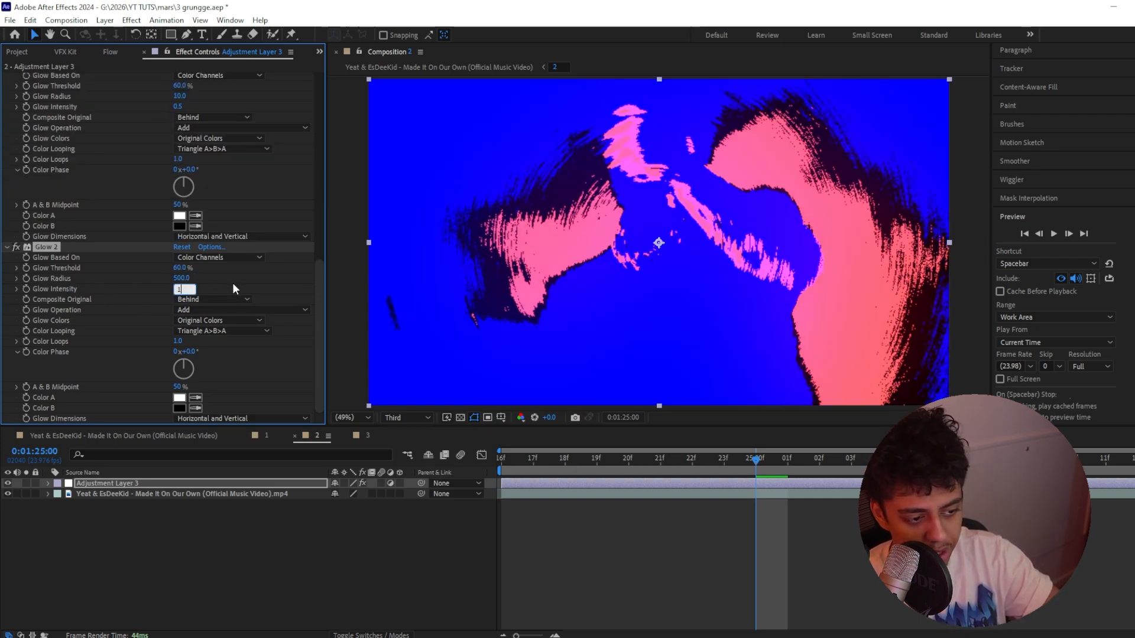
{"action": "key", "text": "Return"}
{"action": "scroll", "coordinate": [182, 315], "scroll_direction": "up", "scroll_amount": 1}
{"action": "left_click_drag", "start_coordinate": [182, 296], "coordinate": [201, 297]}
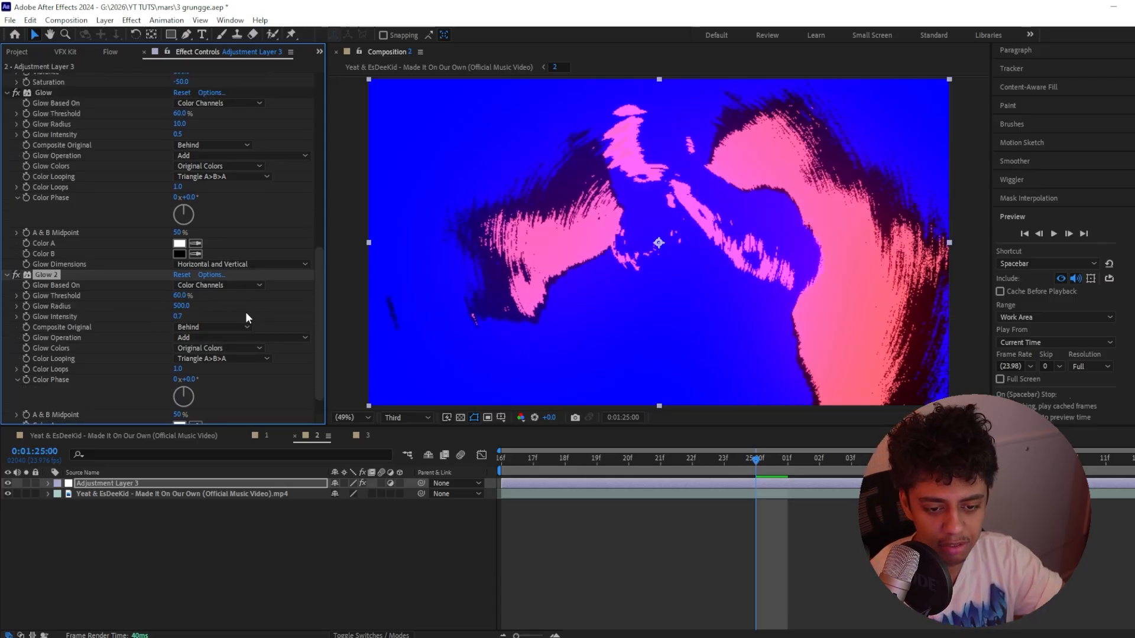
Add a second Noise effect at the end of the effect stack with a noise amount of 50%
{"action": "key", "text": "ctrl+space"}
{"action": "type", "text": "noise"}
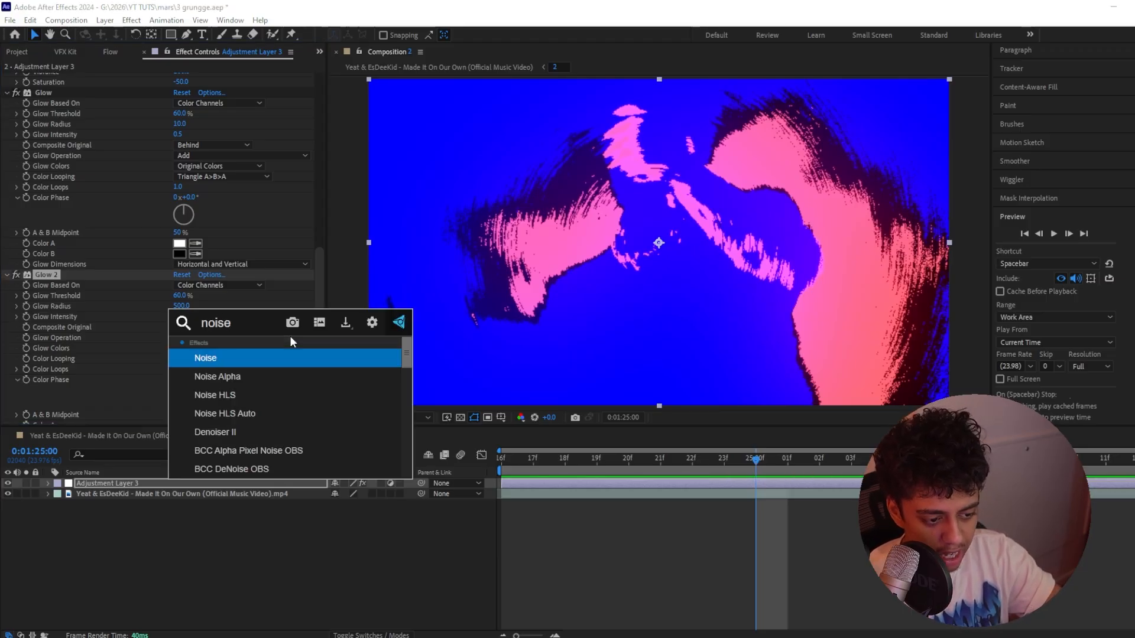
{"action": "key", "text": "Return"}
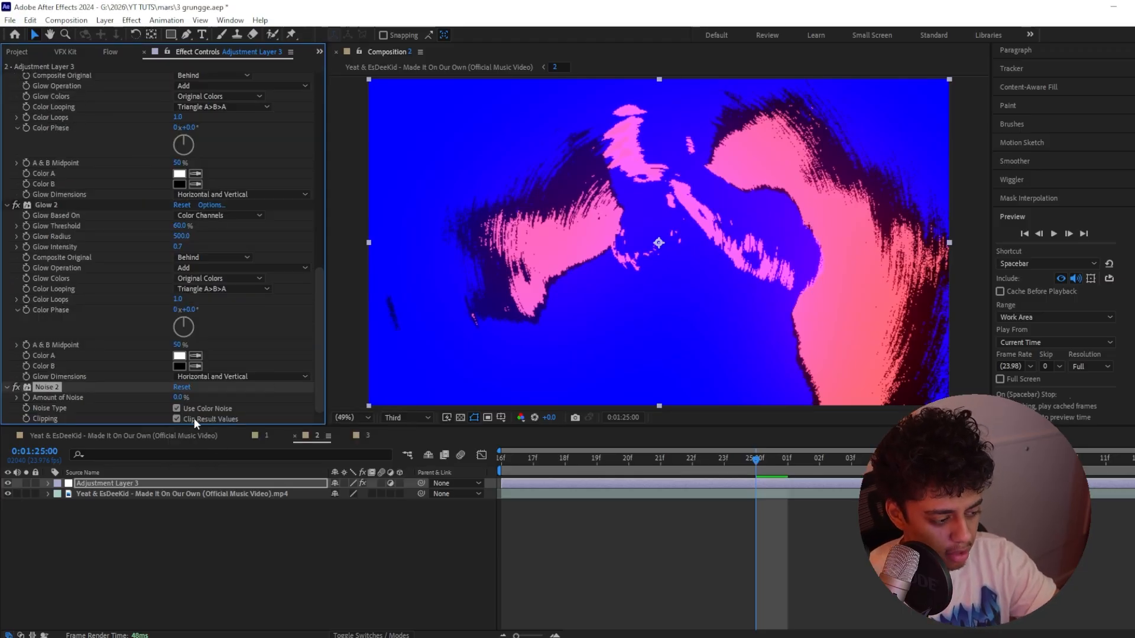
{"action": "left_click", "coordinate": [178, 397]}
{"action": "type", "text": "5:"}
{"action": "type", "text": "0"}
{"action": "key", "text": "Return"}
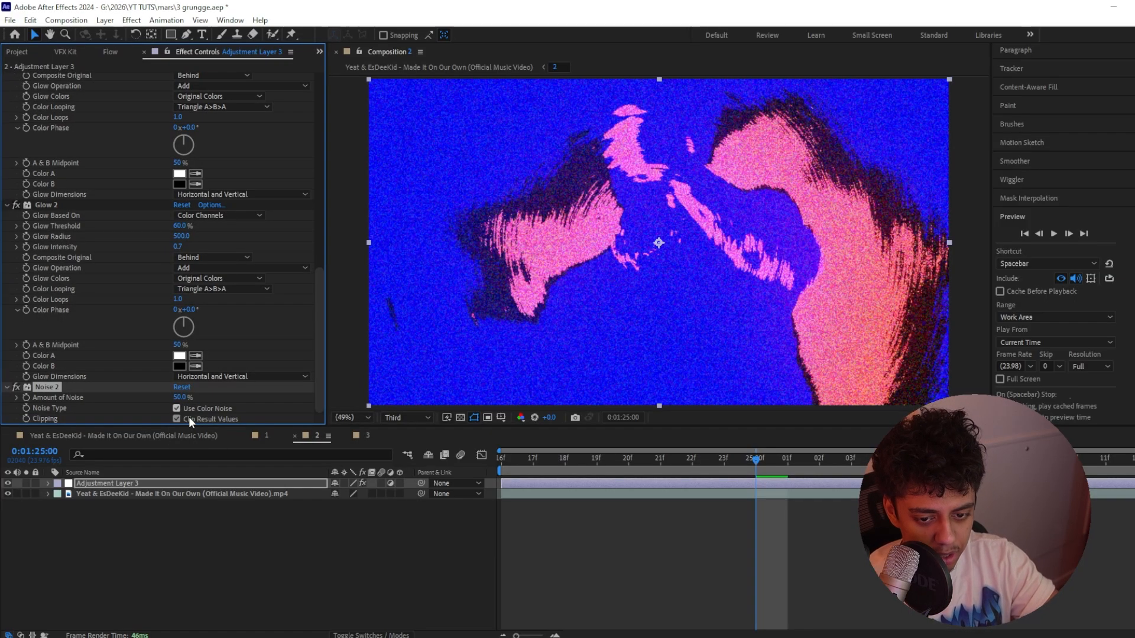
Collapse the effect stack, add the Curves effect, and reorder it between Radial Blur and CC Threshold RGB
{"action": "key", "text": "ctrl+grave"}
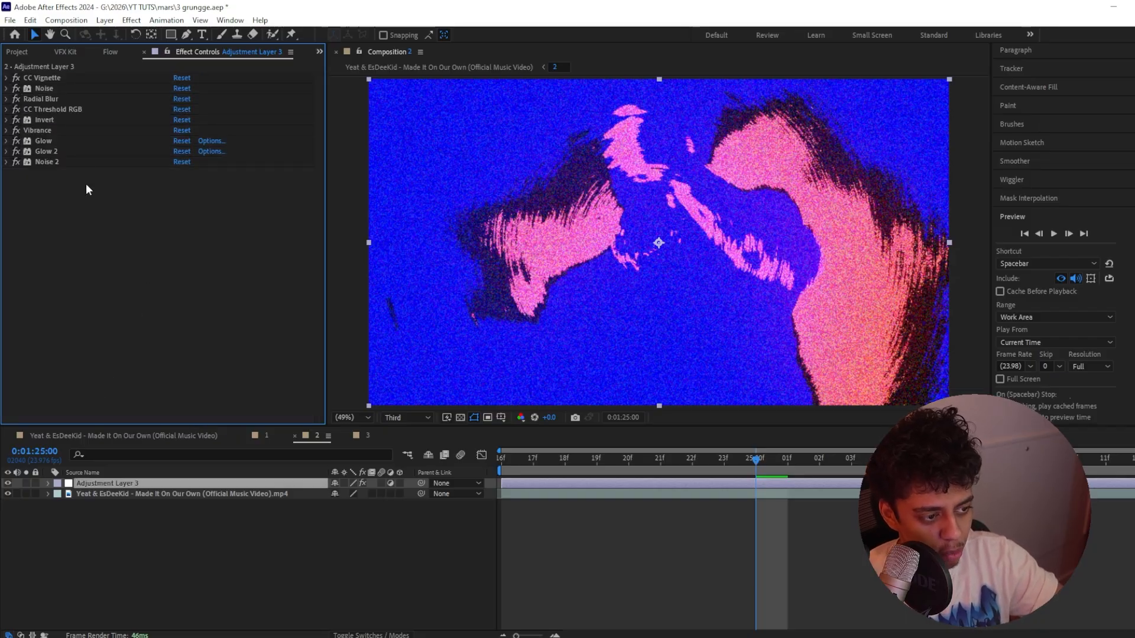
{"action": "key", "text": "ctrl+space"}
{"action": "type", "text": "c"}
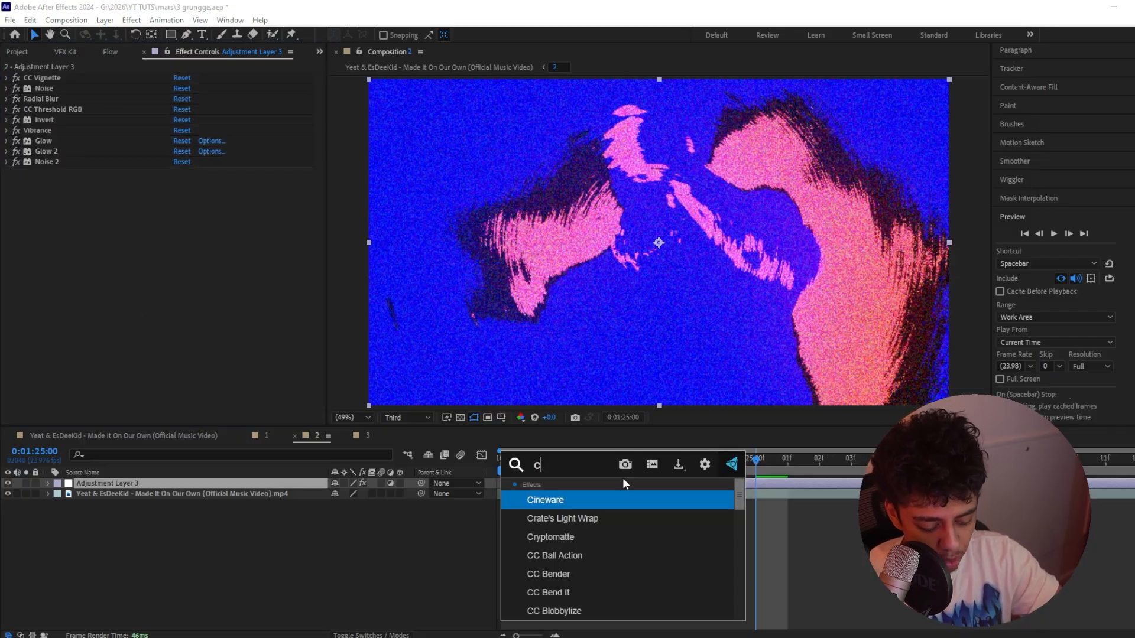
{"action": "type", "text": "urves"}
{"action": "key", "text": "Return"}
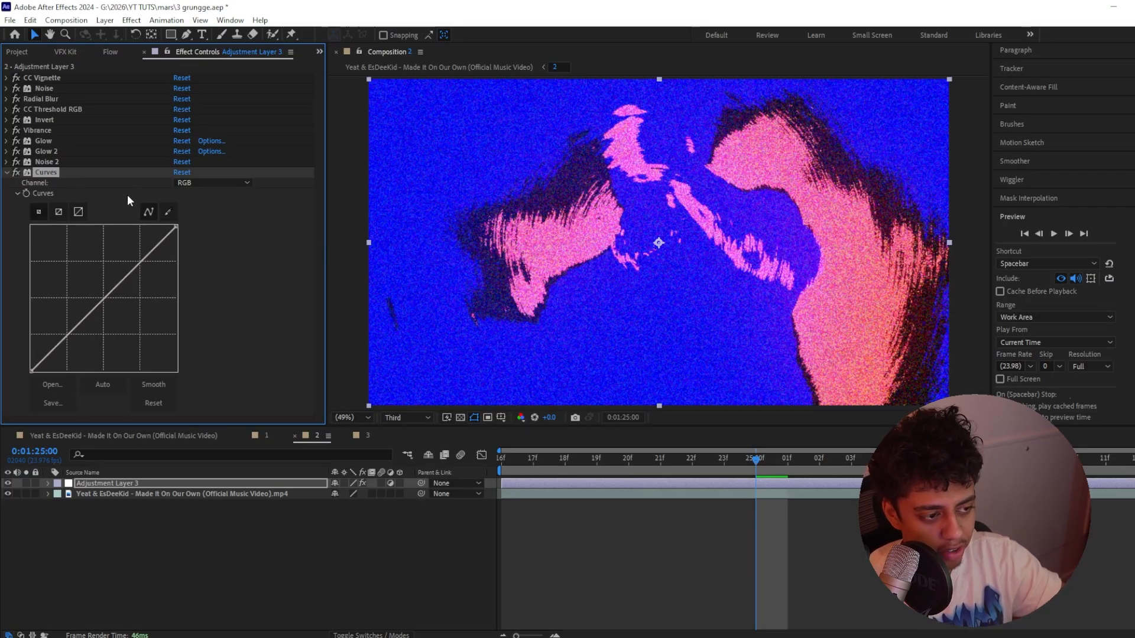
{"action": "left_click_drag", "start_coordinate": [42, 174], "coordinate": [54, 112]}
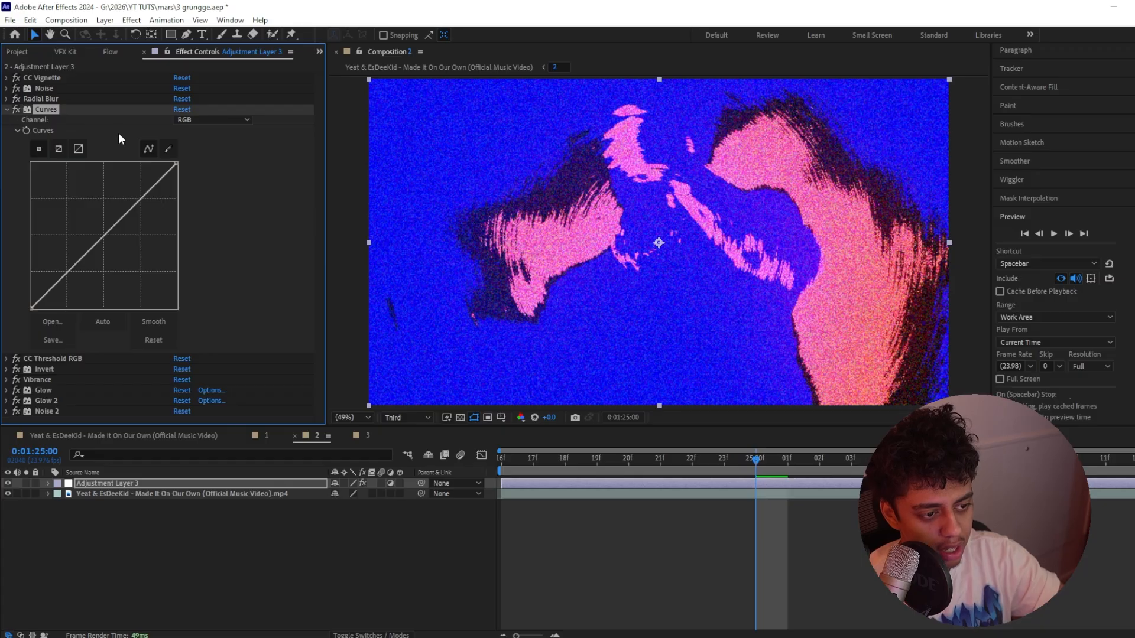
Draw broken freehand segments on the Red channel of Curves with the pencil, undoing a trial stroke on the RGB curve
{"action": "left_click", "coordinate": [167, 150]}
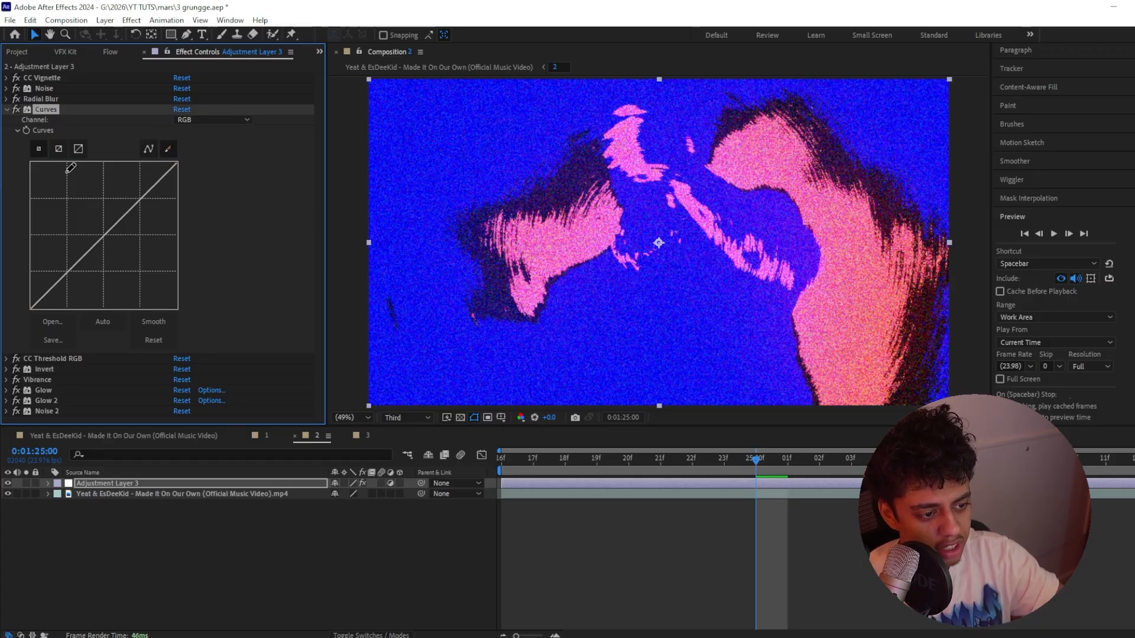
{"action": "left_click_drag", "start_coordinate": [71, 167], "coordinate": [117, 172]}
{"action": "key", "text": "ctrl+z"}
{"action": "left_click", "coordinate": [212, 119]}
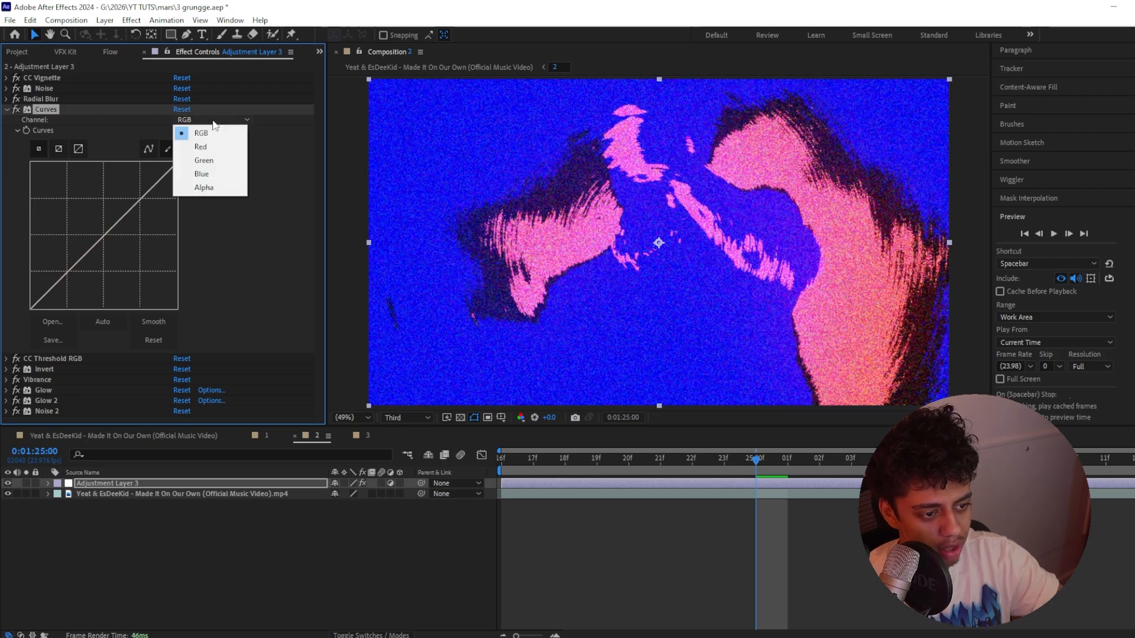
{"action": "left_click", "coordinate": [204, 145]}
{"action": "left_click_drag", "start_coordinate": [57, 194], "coordinate": [134, 198]}
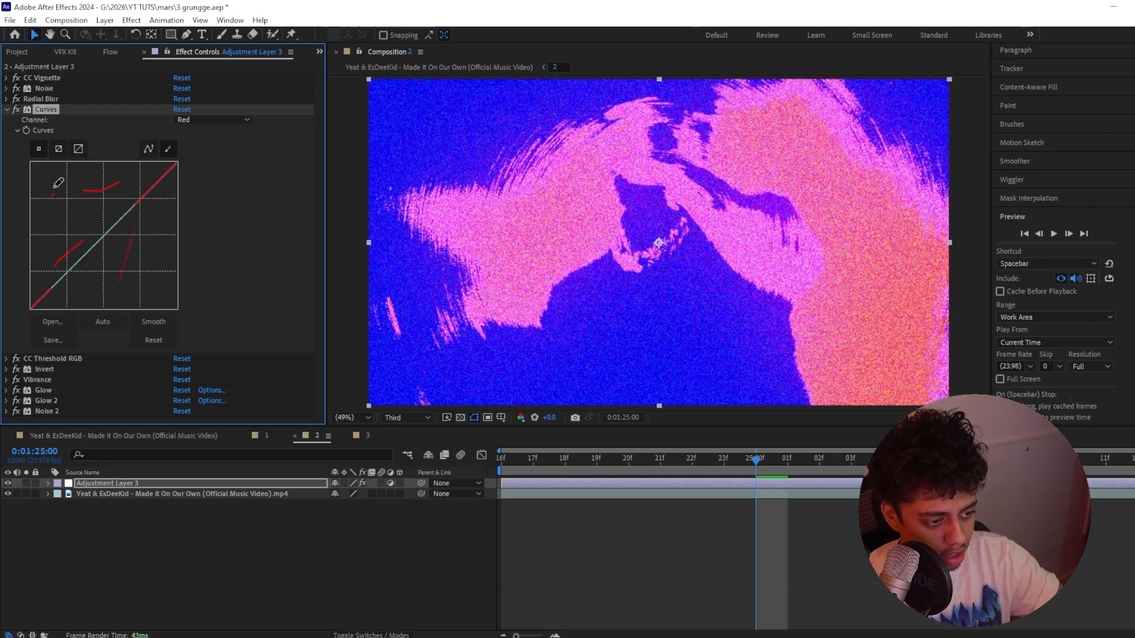
Draw irregular freehand segments on the Green, Blue and RGB channels of the Curves effect
{"action": "left_click", "coordinate": [207, 126]}
{"action": "left_click", "coordinate": [207, 120]}
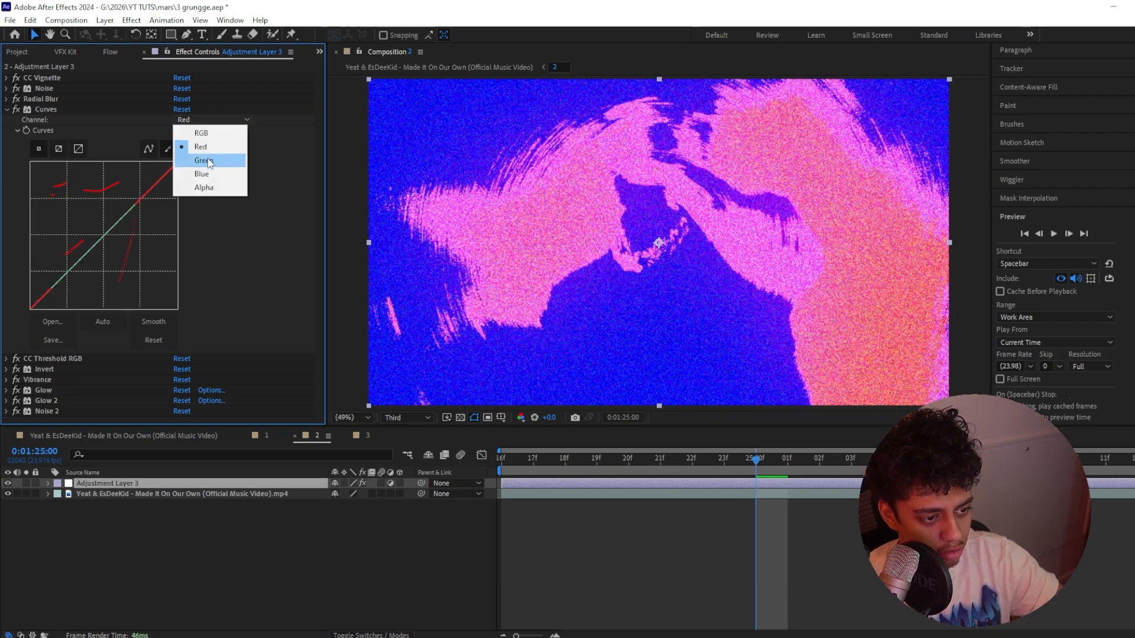
{"action": "left_click", "coordinate": [203, 154]}
{"action": "left_click_drag", "start_coordinate": [88, 234], "coordinate": [130, 263]}
{"action": "left_click_drag", "start_coordinate": [143, 187], "coordinate": [177, 187]}
{"action": "left_click_drag", "start_coordinate": [135, 241], "coordinate": [56, 286]}
{"action": "left_click_drag", "start_coordinate": [49, 234], "coordinate": [89, 215]}
{"action": "left_click_drag", "start_coordinate": [62, 187], "coordinate": [118, 176]}
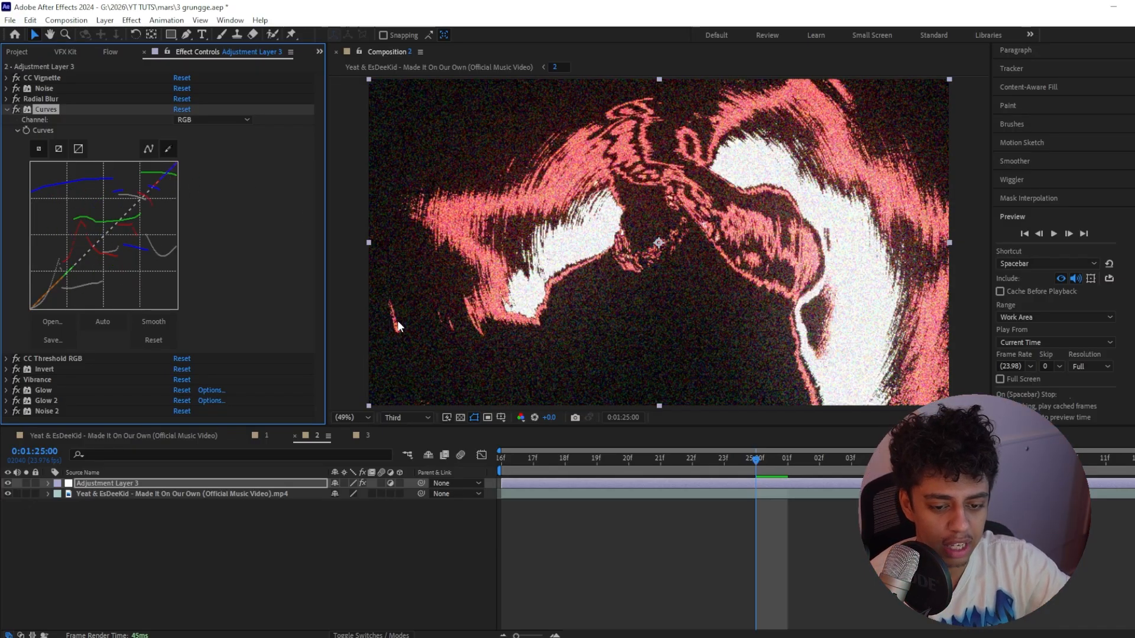
Set the composition preview resolution to Full and add more freehand strokes to the Blue channel of Curves
{"action": "left_click", "coordinate": [403, 418]}
{"action": "left_click", "coordinate": [402, 445]}
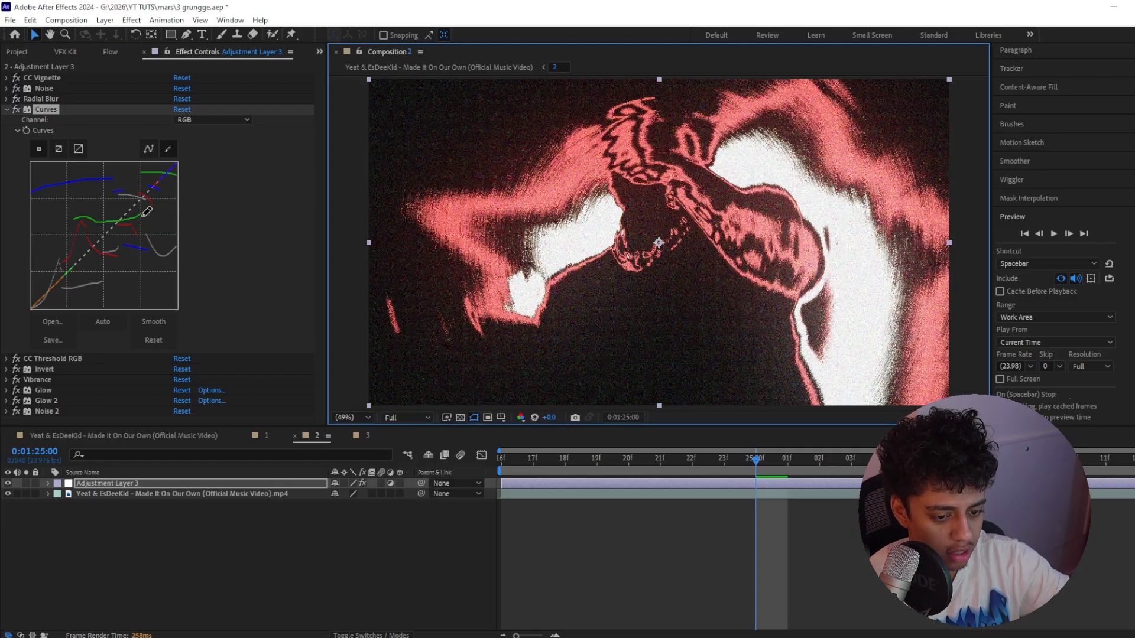
{"action": "left_click", "coordinate": [224, 121]}
{"action": "left_click", "coordinate": [195, 161]}
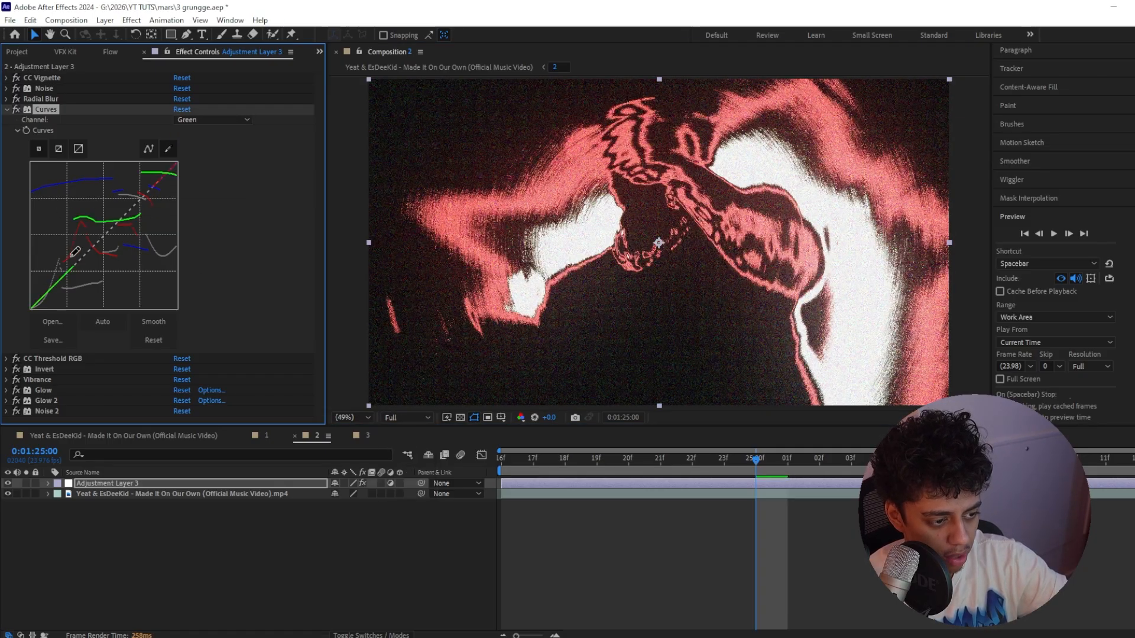
{"action": "left_click", "coordinate": [204, 120]}
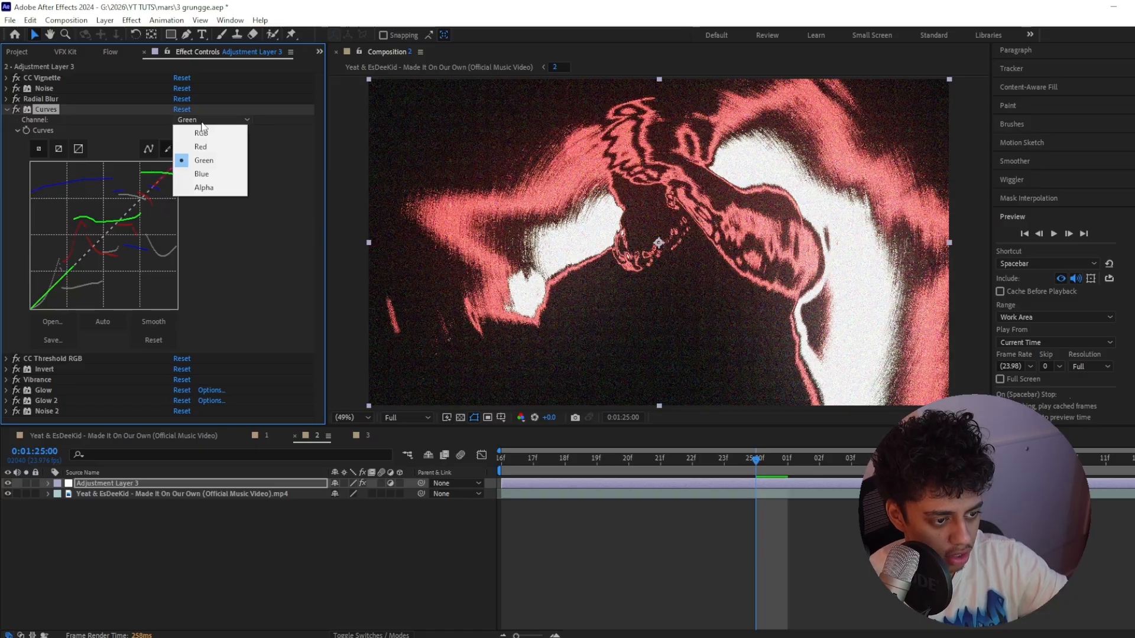
{"action": "left_click", "coordinate": [195, 175]}
{"action": "left_click_drag", "start_coordinate": [158, 278], "coordinate": [153, 287]}
{"action": "mouse_move", "coordinate": [153, 228]}
{"action": "left_mouse_down"}
{"action": "mouse_move", "coordinate": [109, 239]}
{"action": "mouse_move", "coordinate": [103, 210]}
{"action": "left_mouse_up"}
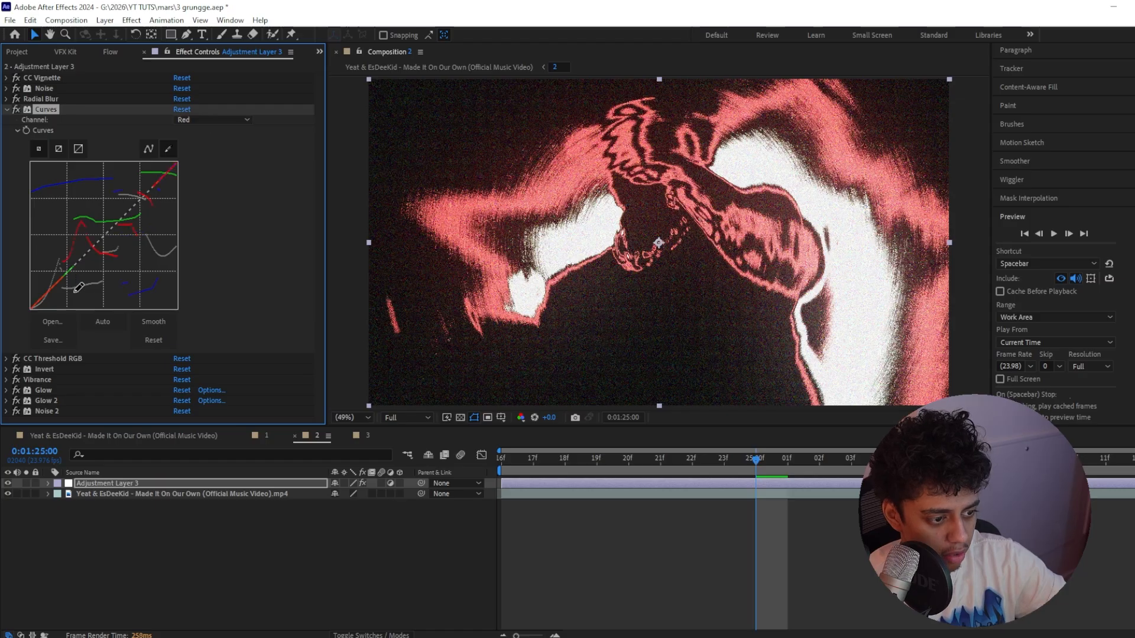
Try further freehand strokes on the Red and RGB channels of Curves, and undo them
{"action": "mouse_move", "coordinate": [48, 272]}
{"action": "left_mouse_down"}
{"action": "mouse_move", "coordinate": [56, 188]}
{"action": "mouse_move", "coordinate": [117, 238]}
{"action": "left_mouse_up"}
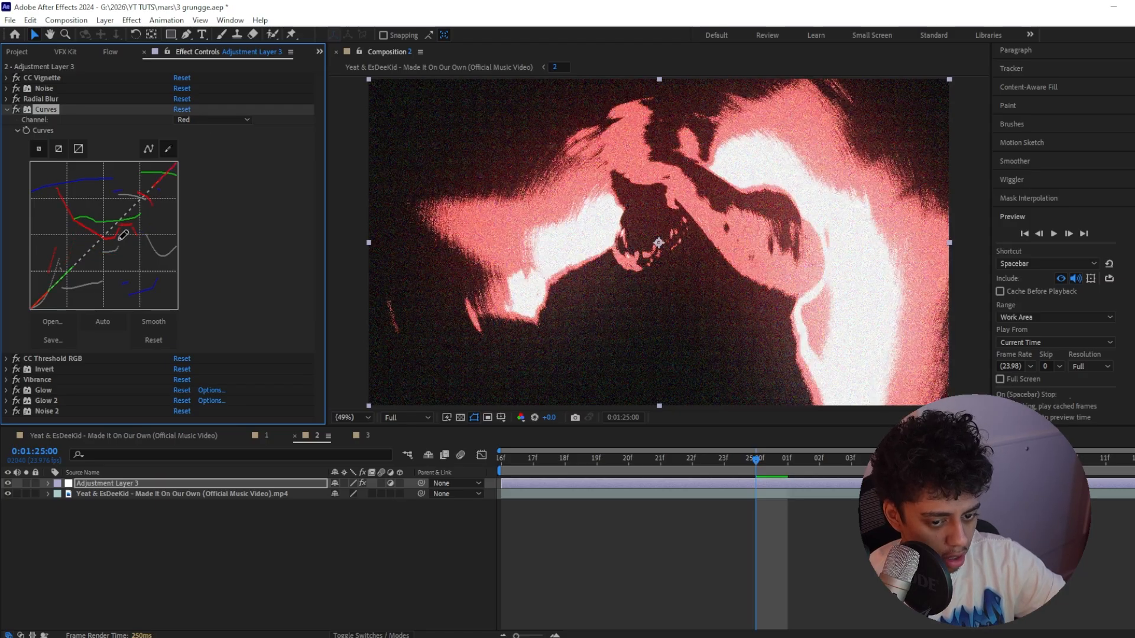
{"action": "key", "text": "ctrl+z"}
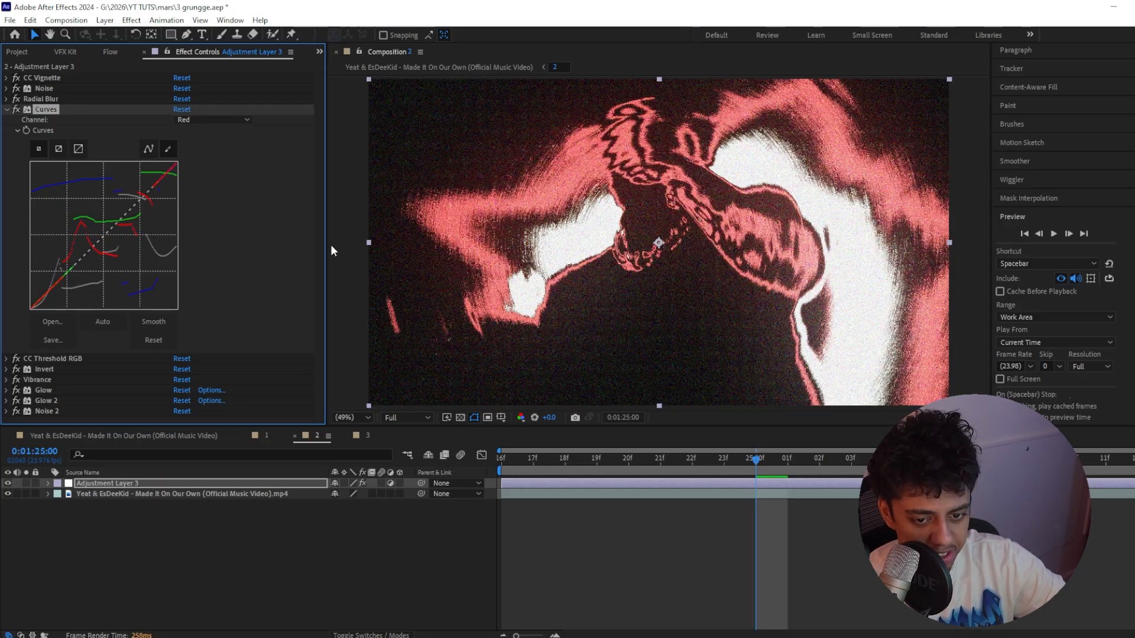
{"action": "left_click", "coordinate": [212, 119]}
{"action": "left_click", "coordinate": [201, 129]}
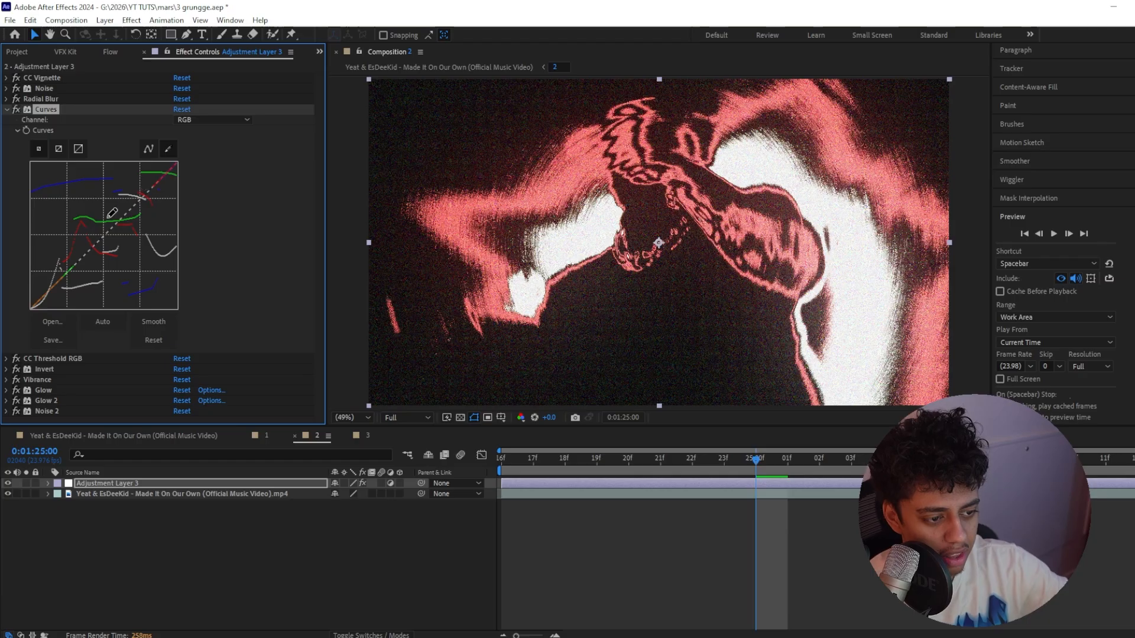
{"action": "mouse_move", "coordinate": [79, 280]}
{"action": "left_mouse_down"}
{"action": "mouse_move", "coordinate": [119, 283]}
{"action": "mouse_move", "coordinate": [124, 267]}
{"action": "mouse_move", "coordinate": [154, 280]}
{"action": "left_mouse_up"}
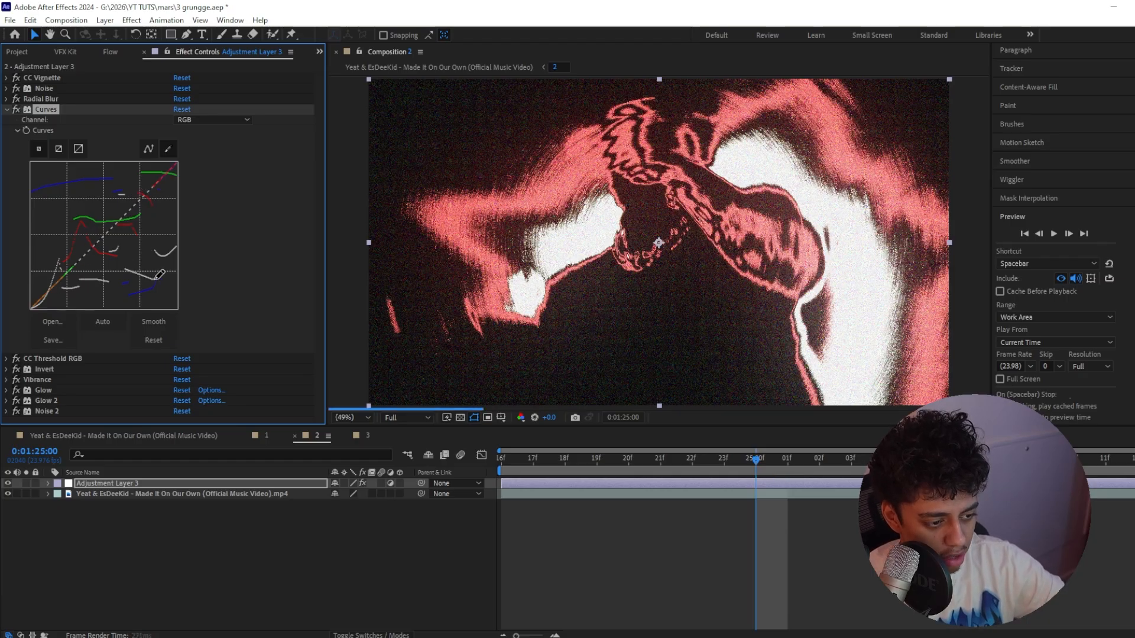
{"action": "key", "text": "ctrl+z"}
{"action": "key", "text": "ctrl+z"}
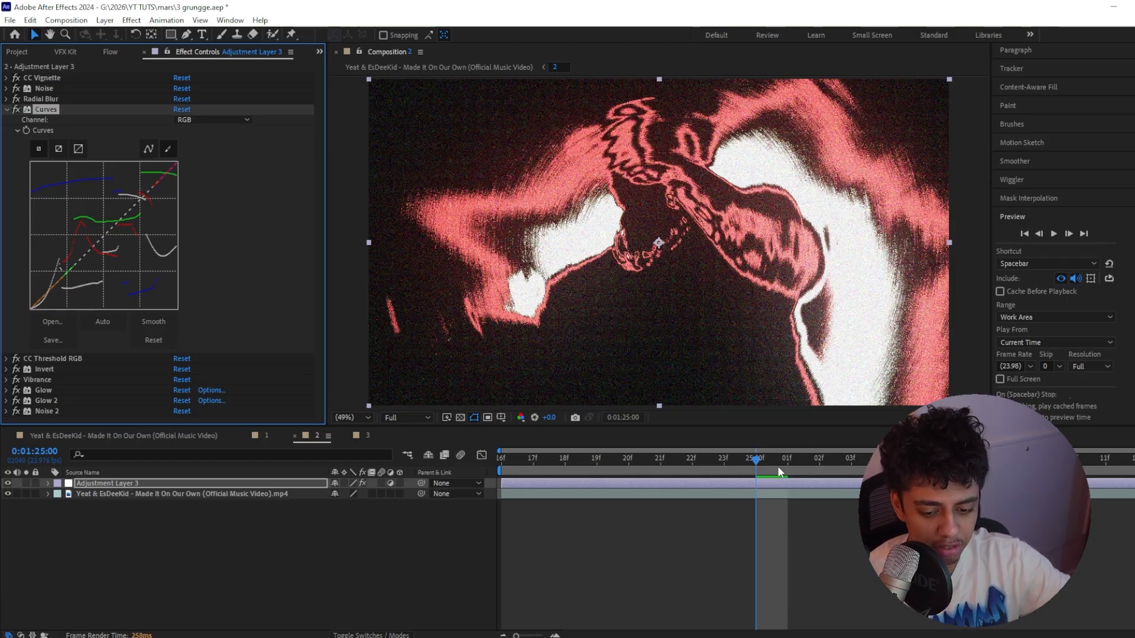
Move the playhead to 0:01:25:09 and set the Amount of Noise in Noise 2 to 25%
{"action": "left_click_drag", "start_coordinate": [789, 459], "coordinate": [1042, 460]}
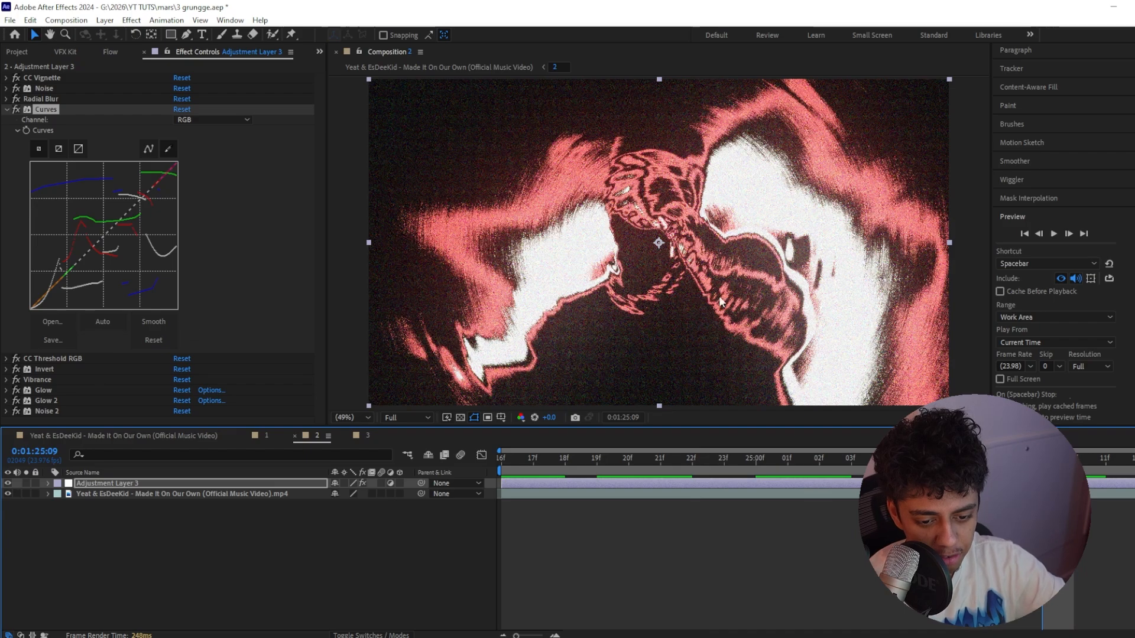
{"action": "left_click", "coordinate": [5, 411]}
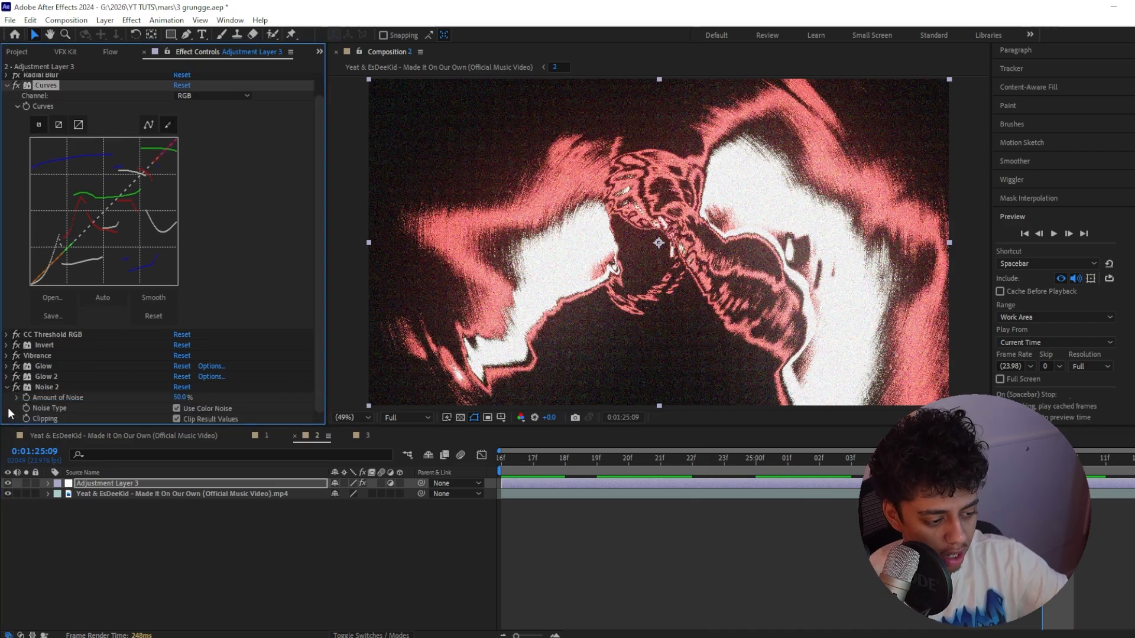
{"action": "left_click", "coordinate": [175, 399]}
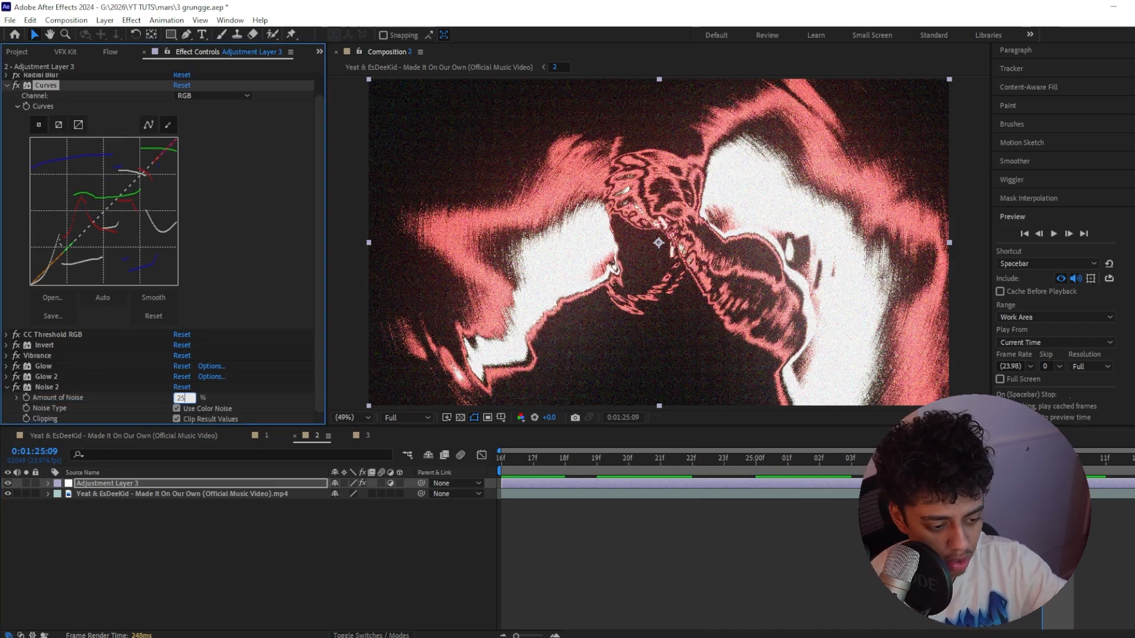
{"action": "type", "text": "25"}
{"action": "key", "text": "Return"}
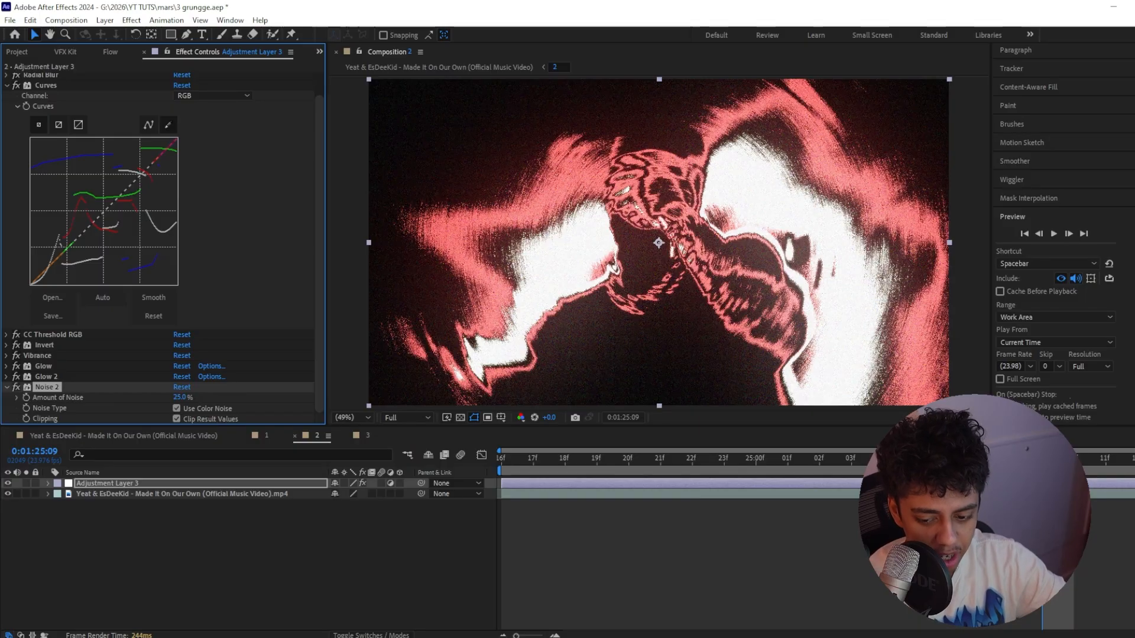
Compare the red look at Half, Third and Quarter preview resolution
{"action": "left_click", "coordinate": [402, 417]}
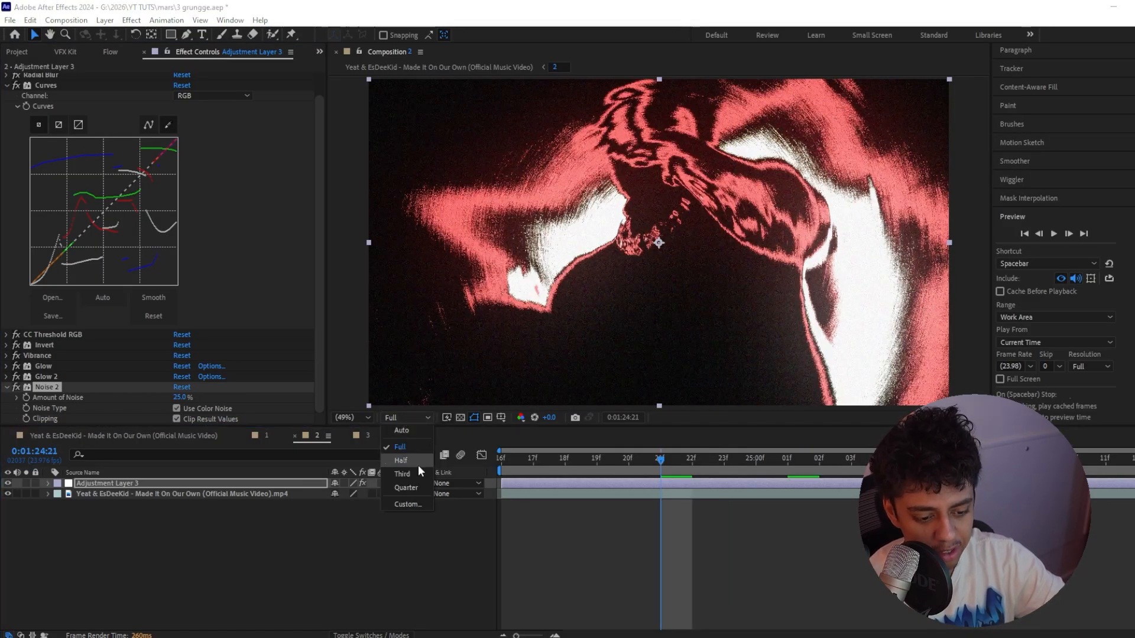
{"action": "left_click", "coordinate": [417, 464]}
{"action": "left_click", "coordinate": [407, 416]}
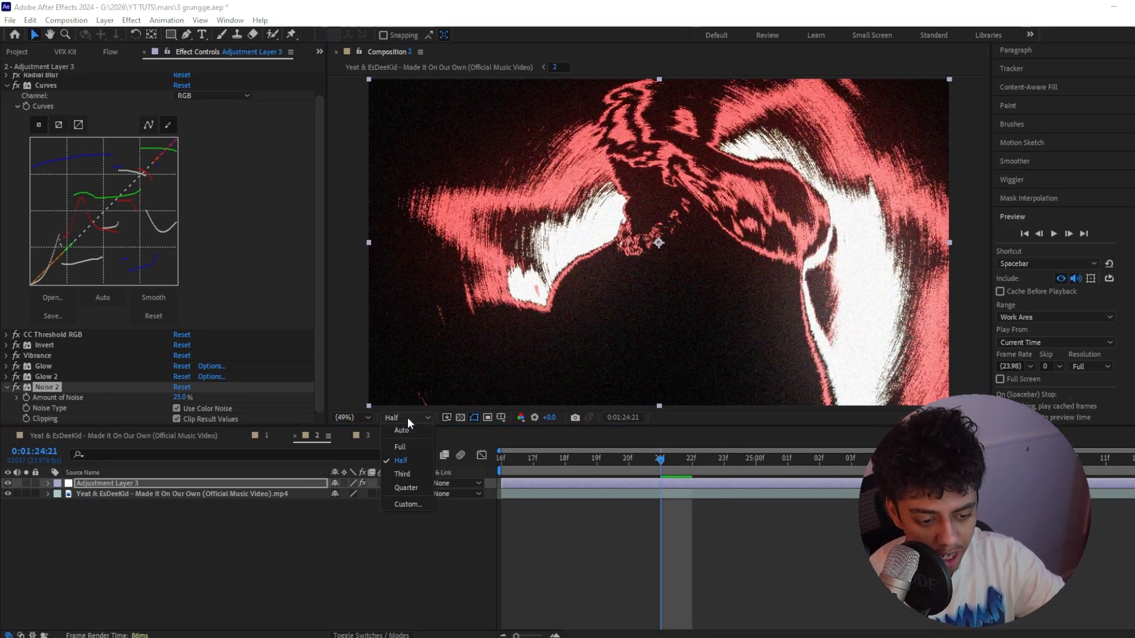
{"action": "left_click", "coordinate": [402, 474]}
{"action": "left_click", "coordinate": [411, 416]}
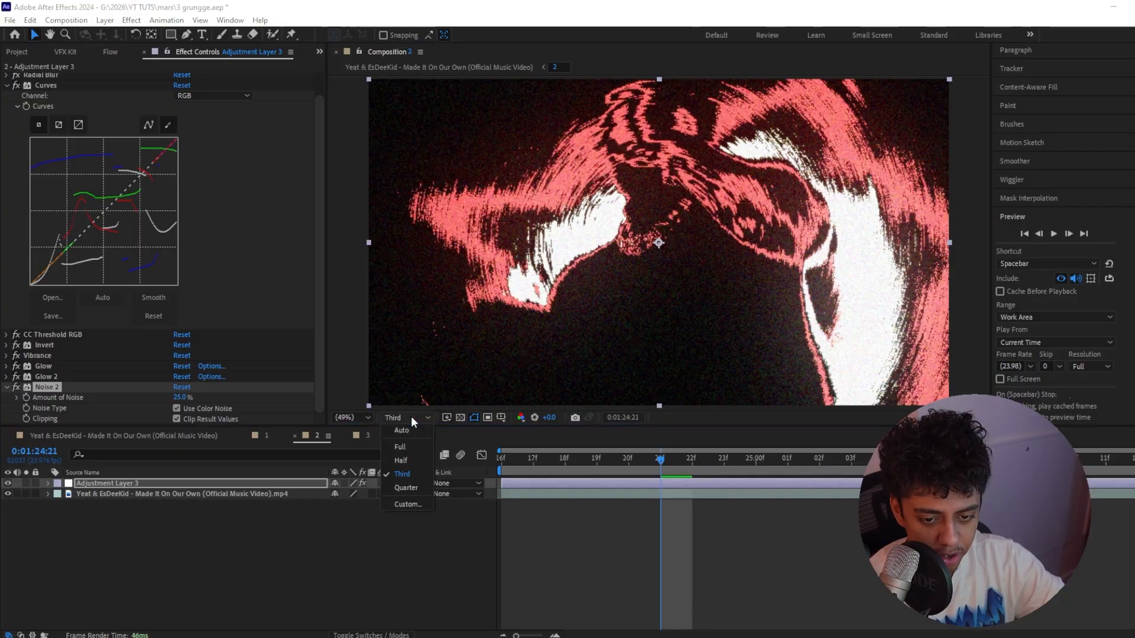
{"action": "left_click", "coordinate": [408, 487]}
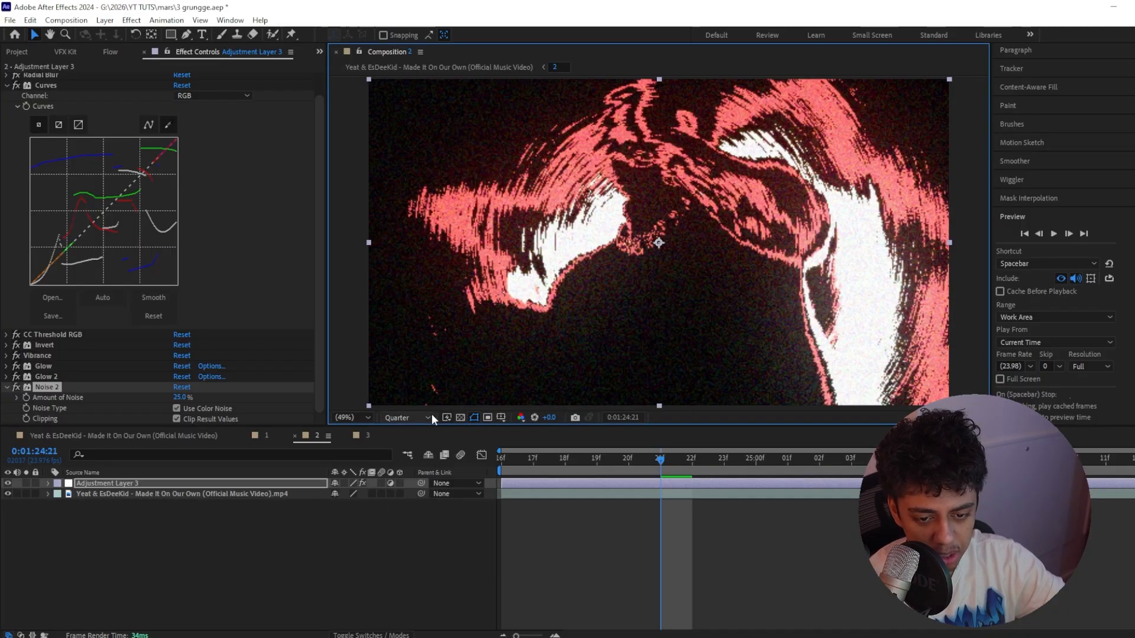
Set the composition preview resolution to Third and play the preview
{"action": "left_click", "coordinate": [425, 419]}
{"action": "left_click", "coordinate": [410, 460]}
{"action": "left_click", "coordinate": [403, 419]}
{"action": "left_click", "coordinate": [413, 474]}
{"action": "key", "text": "space"}
Add composition 2 to the Render Queue with das.mp4 as its output file
{"action": "left_click", "coordinate": [66, 20]}
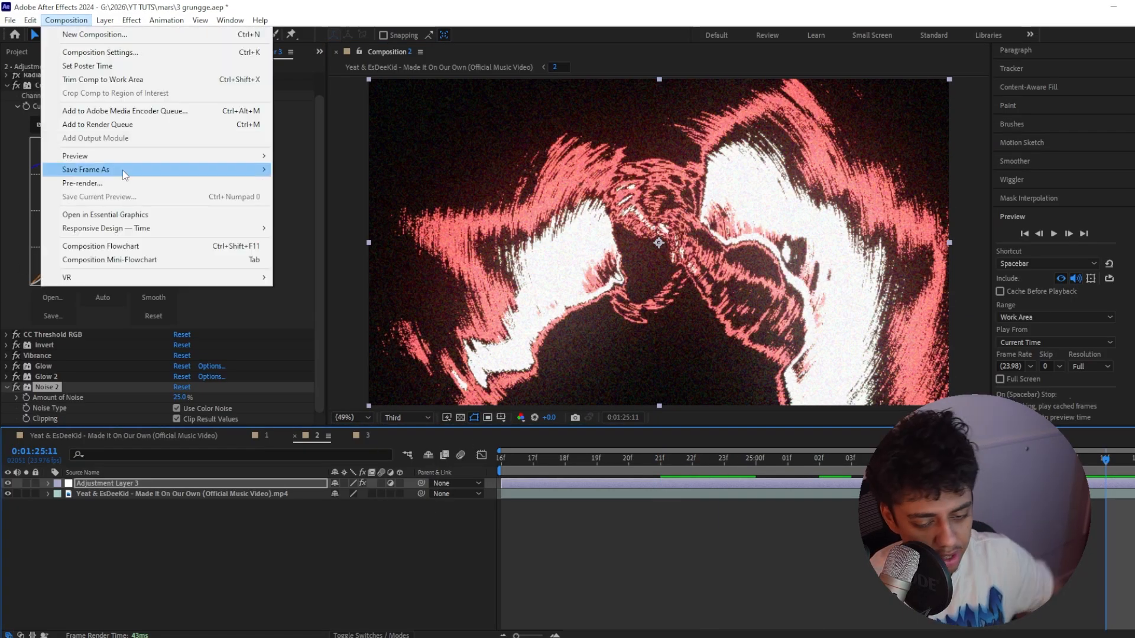
{"action": "left_click", "coordinate": [127, 125]}
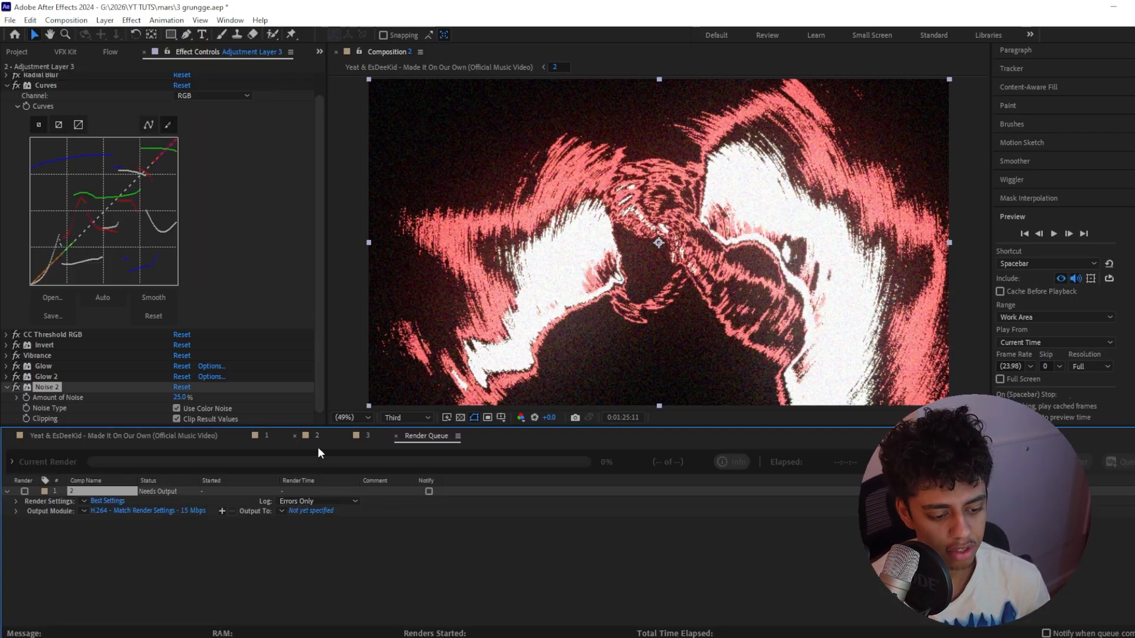
{"action": "left_click", "coordinate": [321, 512]}
{"action": "type", "text": "das"}
{"action": "key", "text": "Return"}
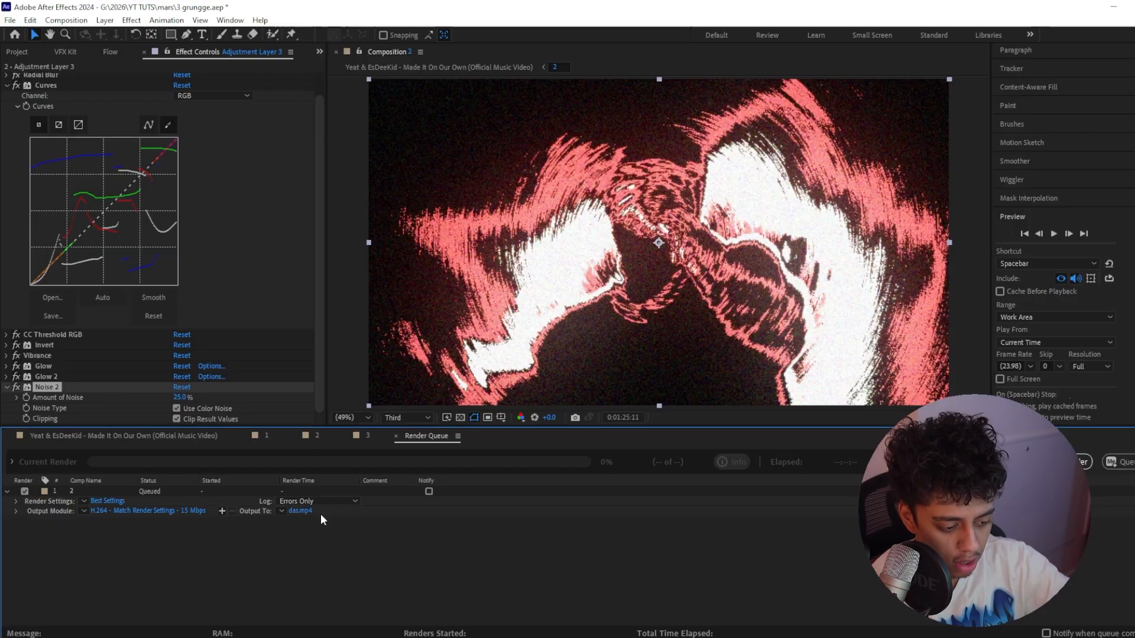
Change the queued render's resolution to Third in its render settings
{"action": "left_click", "coordinate": [112, 502]}
{"action": "left_click", "coordinate": [520, 208]}
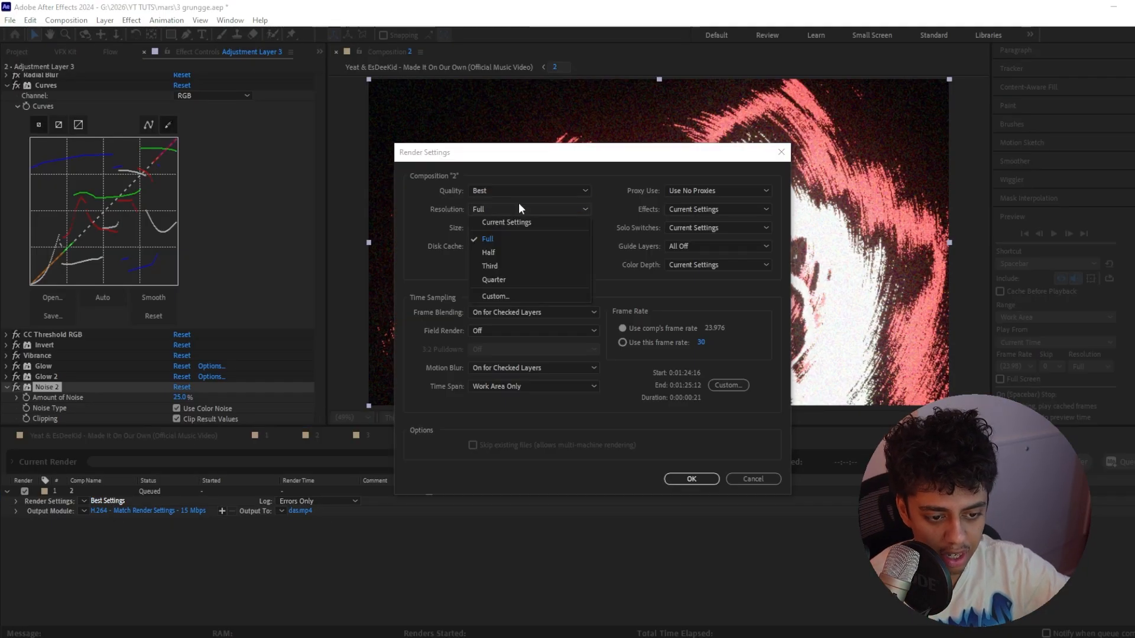
{"action": "left_click", "coordinate": [503, 265]}
{"action": "left_click", "coordinate": [691, 478]}
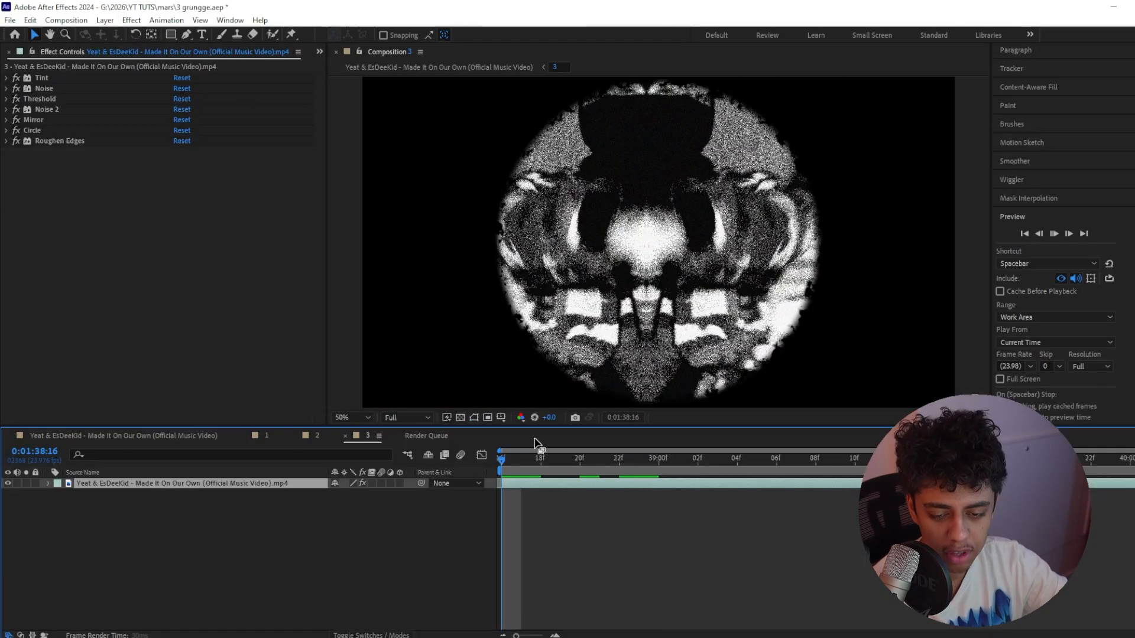
Preview the existing look in composition 3 and disable all effects on its video clip
{"action": "key", "text": "space"}
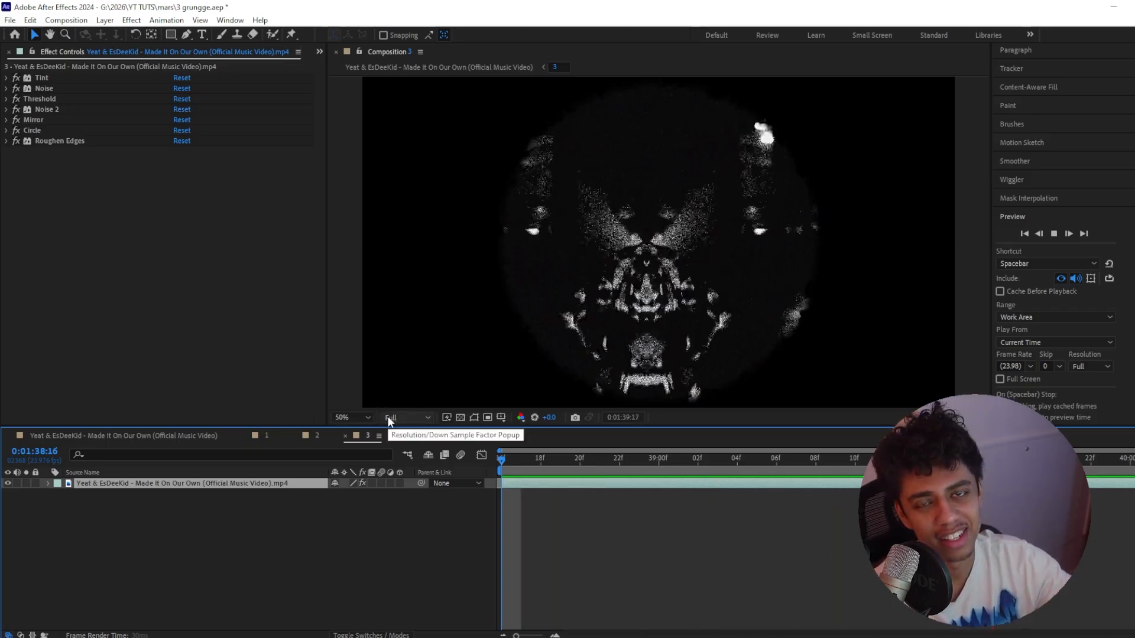
{"action": "key", "text": "space"}
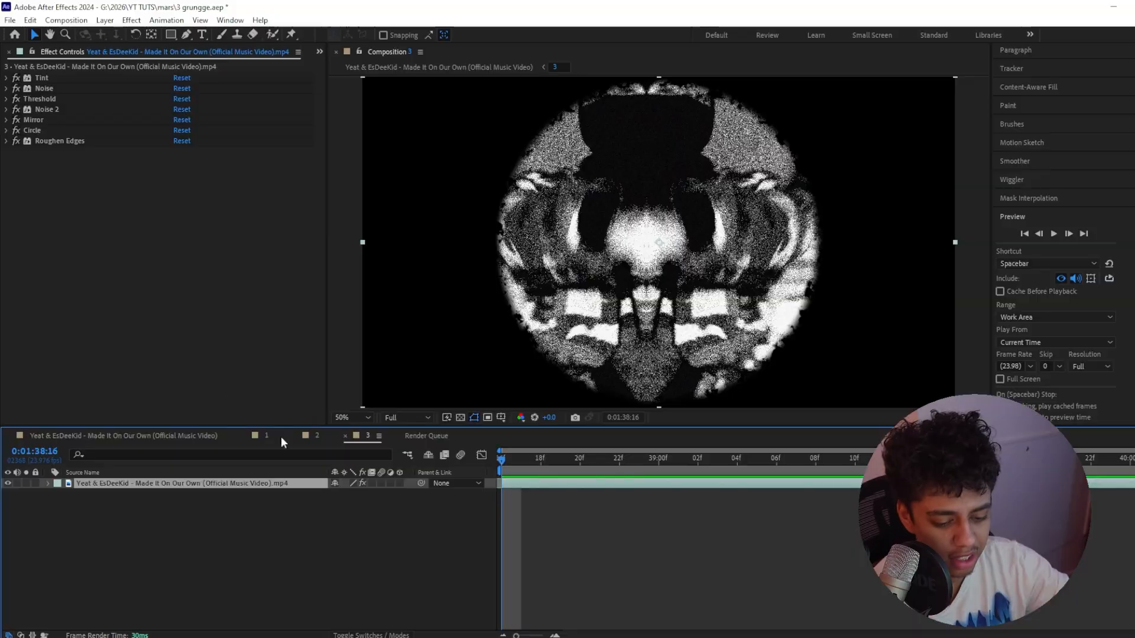
{"action": "left_click", "coordinate": [66, 142]}
{"action": "key", "text": "ctrl+a"}
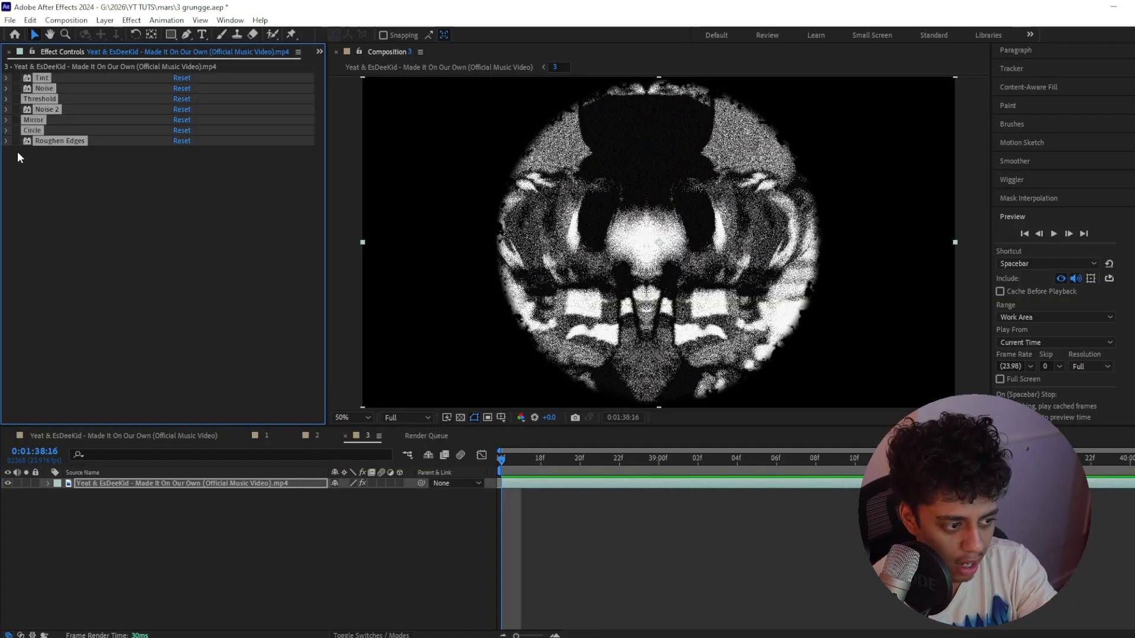
{"action": "left_click", "coordinate": [16, 141]}
Create an adjustment layer above the clip in composition 3 and apply the Tint effect to it
{"action": "left_click", "coordinate": [426, 532]}
{"action": "key", "text": "ctrl+alt+y"}
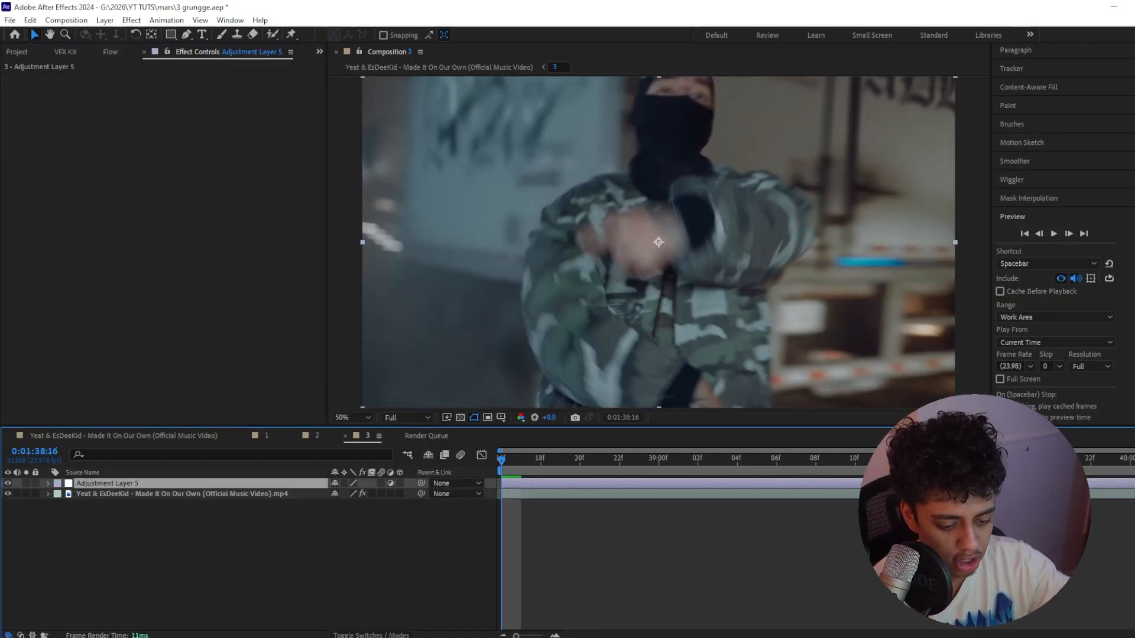
{"action": "left_click", "coordinate": [121, 494]}
{"action": "left_click", "coordinate": [116, 485]}
{"action": "key", "text": "ctrl+space"}
{"action": "type", "text": "i"}
{"action": "key", "text": "Escape"}
{"action": "key", "text": "ctrl+space"}
{"action": "type", "text": "tint"}
{"action": "key", "text": "Return"}
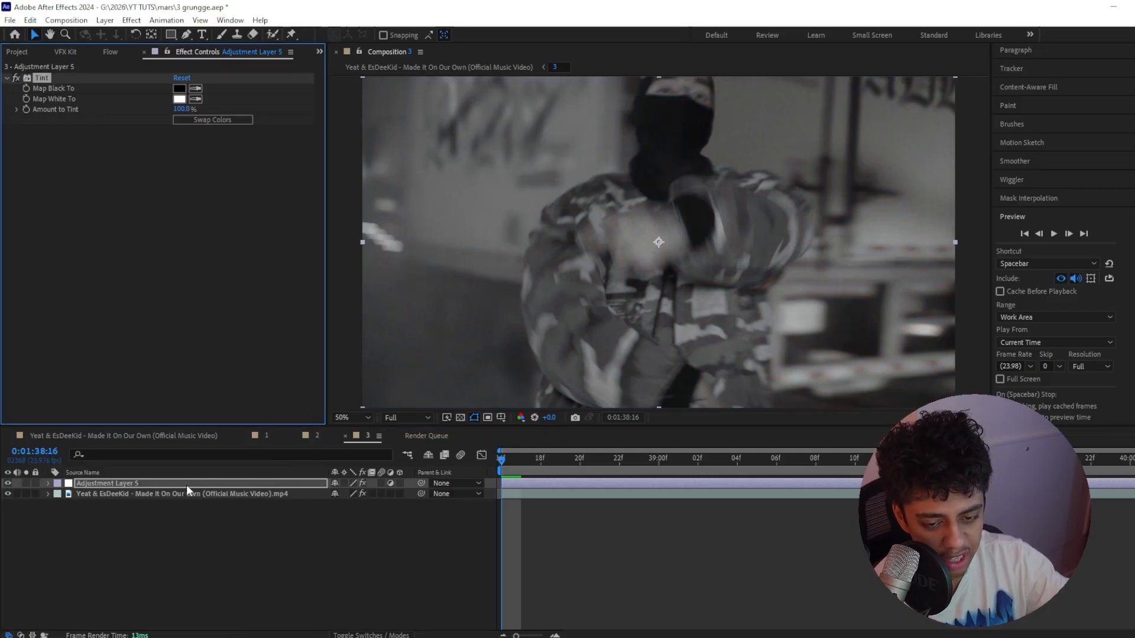
Apply Add Grain to the adjustment layer with Viewing Mode set to Final Output and Size 0.7
{"action": "key", "text": "ctrl+space"}
{"action": "type", "text": "add"}
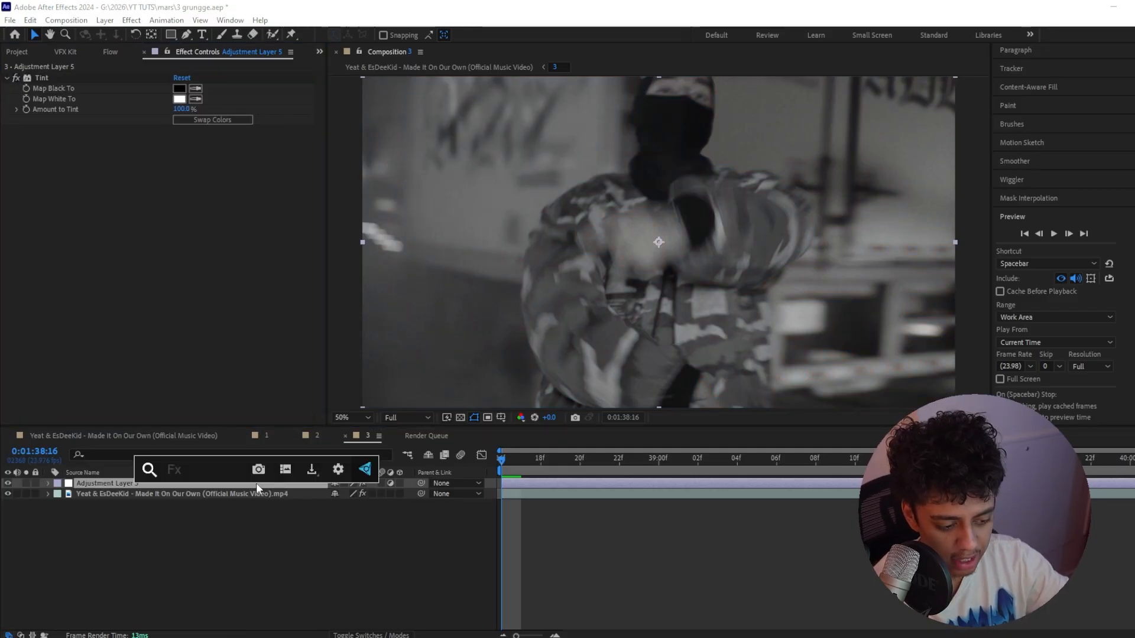
{"action": "type", "text": " gr"}
{"action": "key", "text": "Return"}
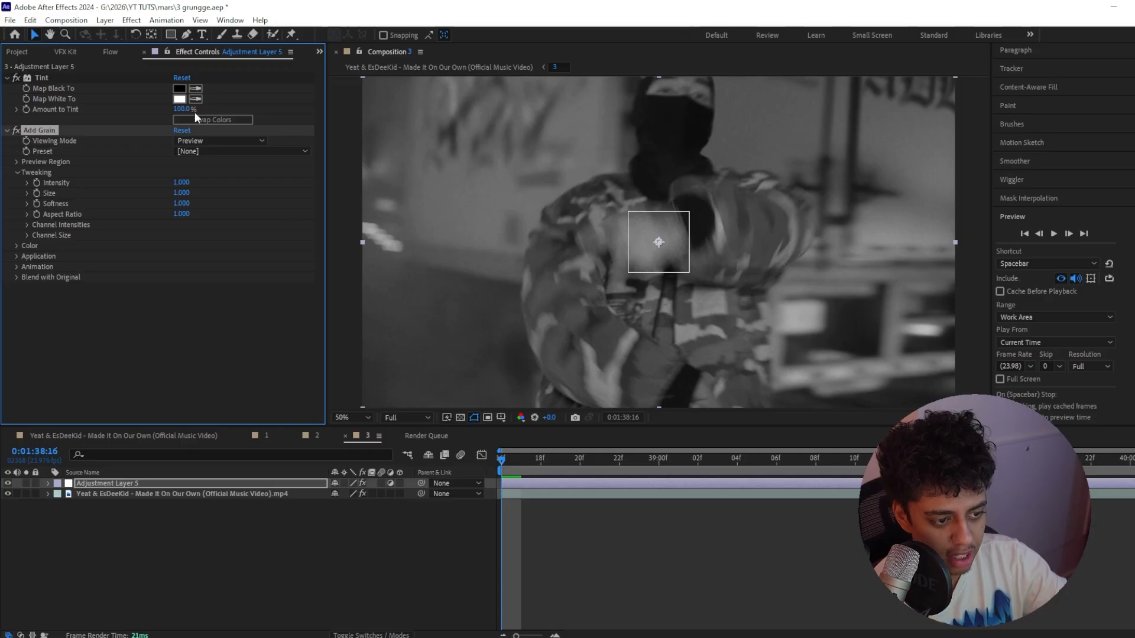
{"action": "left_click", "coordinate": [243, 151]}
{"action": "left_click", "coordinate": [218, 141]}
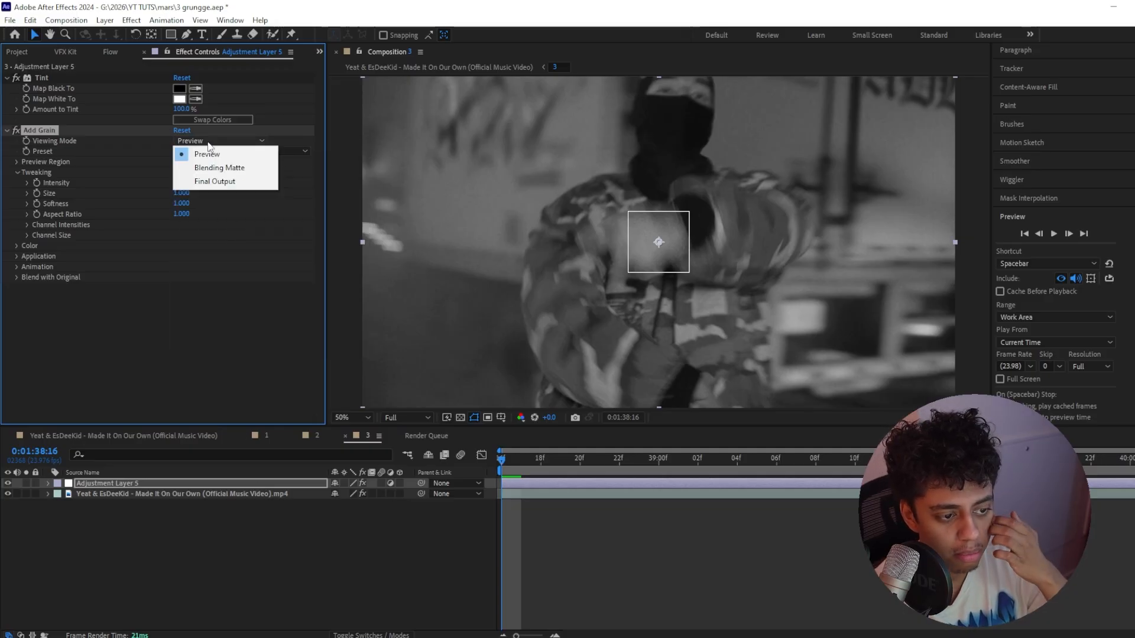
{"action": "left_click", "coordinate": [217, 182]}
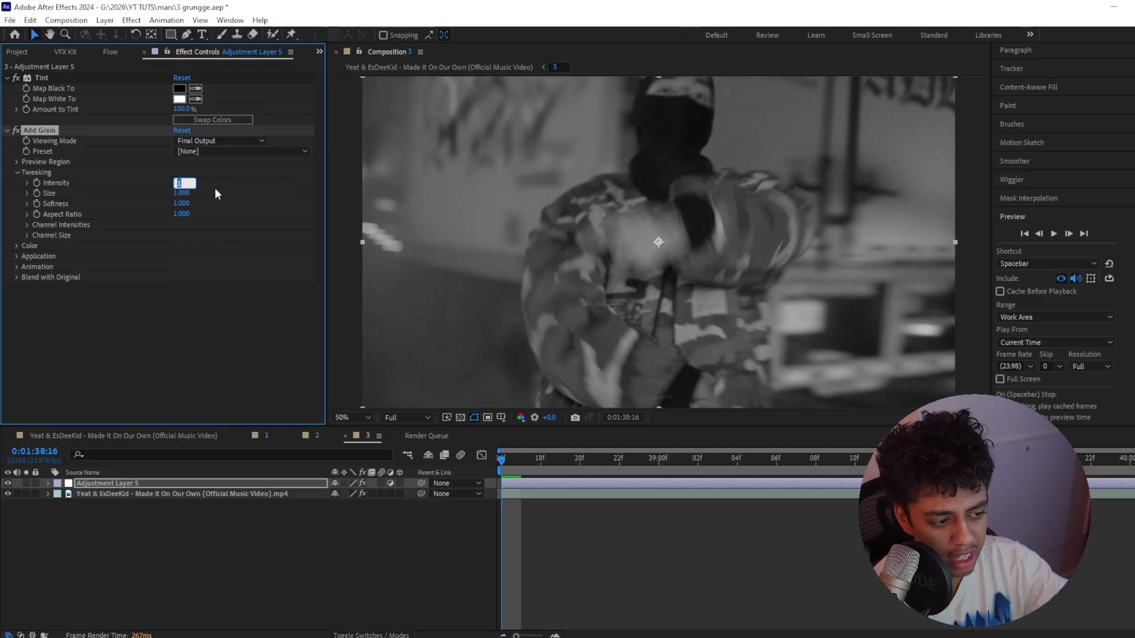
{"action": "left_click", "coordinate": [224, 182]}
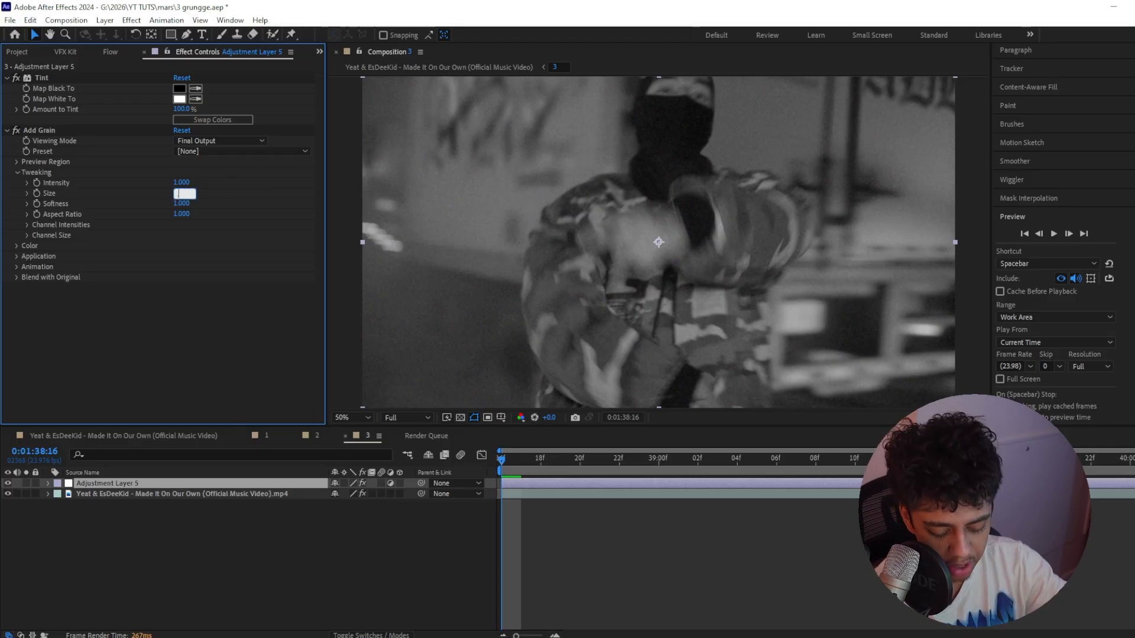
{"action": "key", "text": "Return"}
Apply the Threshold effect to the adjustment layer, trying Level 90 before settling on 70
{"action": "key", "text": "ctrl+space"}
{"action": "type", "text": "tr"}
{"action": "key", "text": "BackSpace"}
{"action": "type", "text": "hresh"}
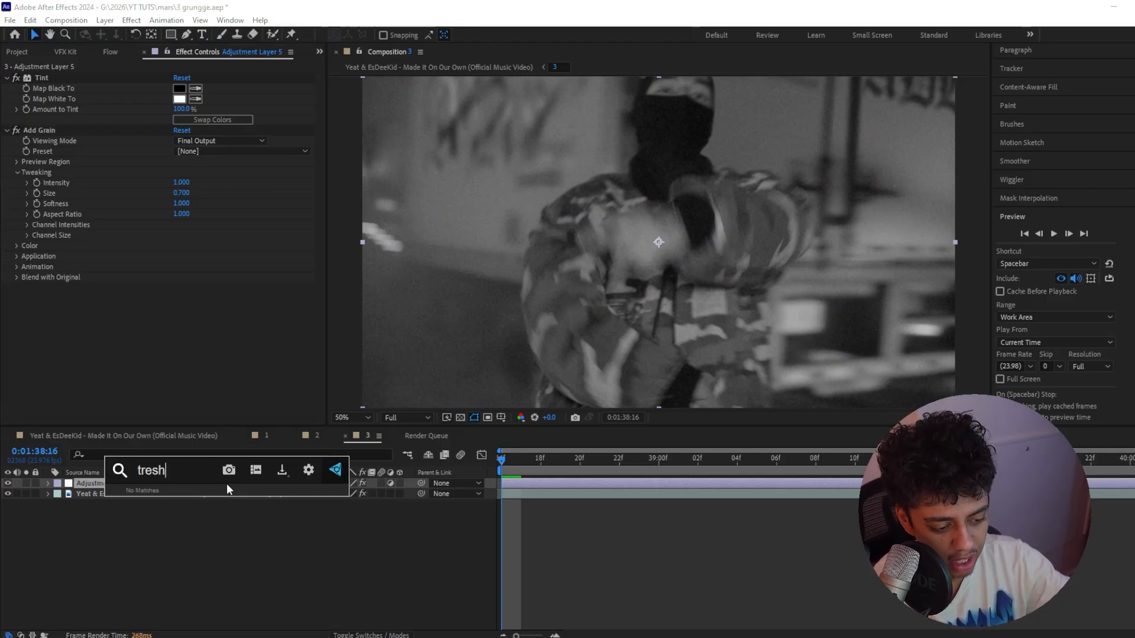
{"action": "key", "text": "Return"}
{"action": "mouse_move", "coordinate": [173, 298]}
{"action": "left_mouse_down"}
{"action": "mouse_move", "coordinate": [155, 298]}
{"action": "mouse_move", "coordinate": [172, 299]}
{"action": "left_mouse_up"}
{"action": "left_click", "coordinate": [179, 298]}
{"action": "type", "text": "90"}
{"action": "key", "text": "Return"}
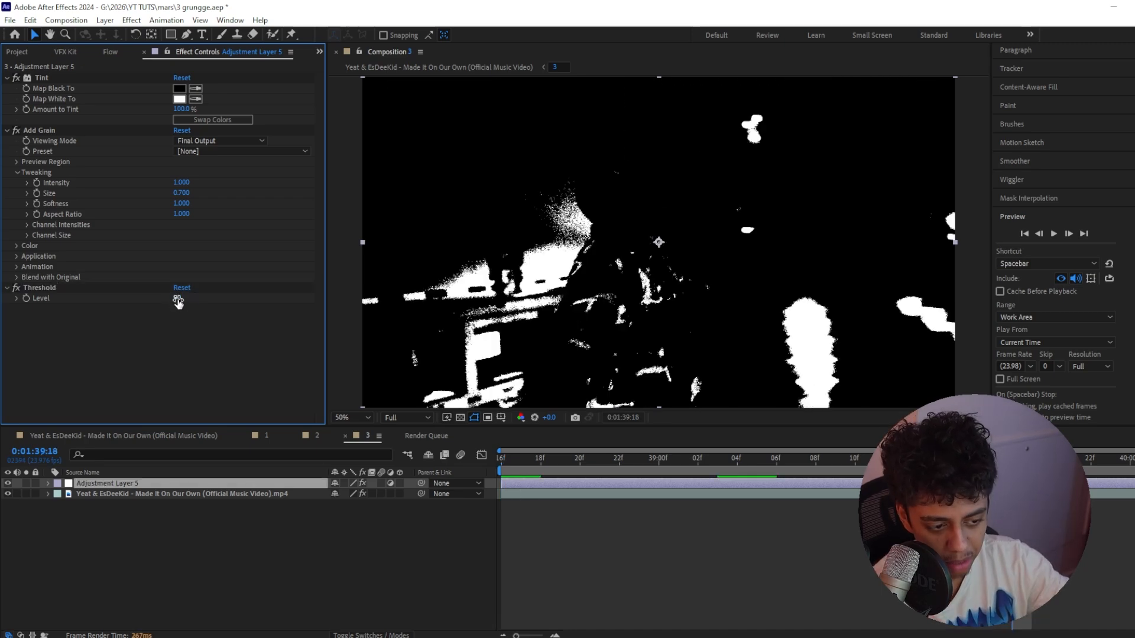
{"action": "left_click", "coordinate": [178, 299]}
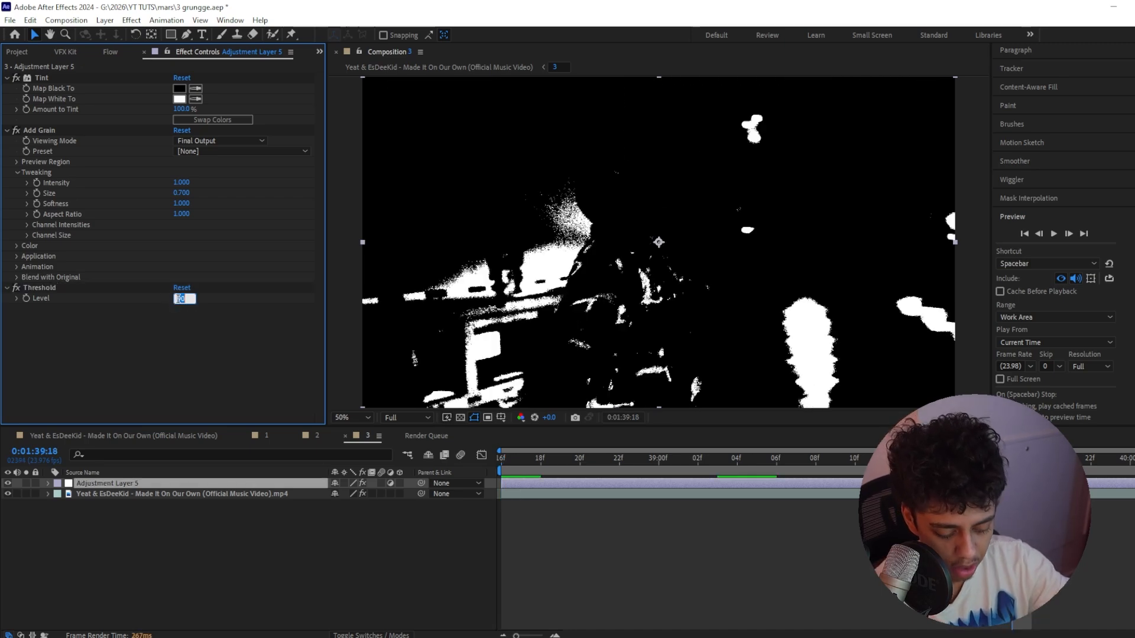
{"action": "type", "text": "70"}
{"action": "key", "text": "Return"}
Apply the Noise effect after Threshold, set its Amount of Noise to 15%, and inspect the grain up close
{"action": "left_click", "coordinate": [151, 480]}
{"action": "key", "text": "ctrl+space"}
{"action": "type", "text": "noise"}
{"action": "key", "text": "Return"}
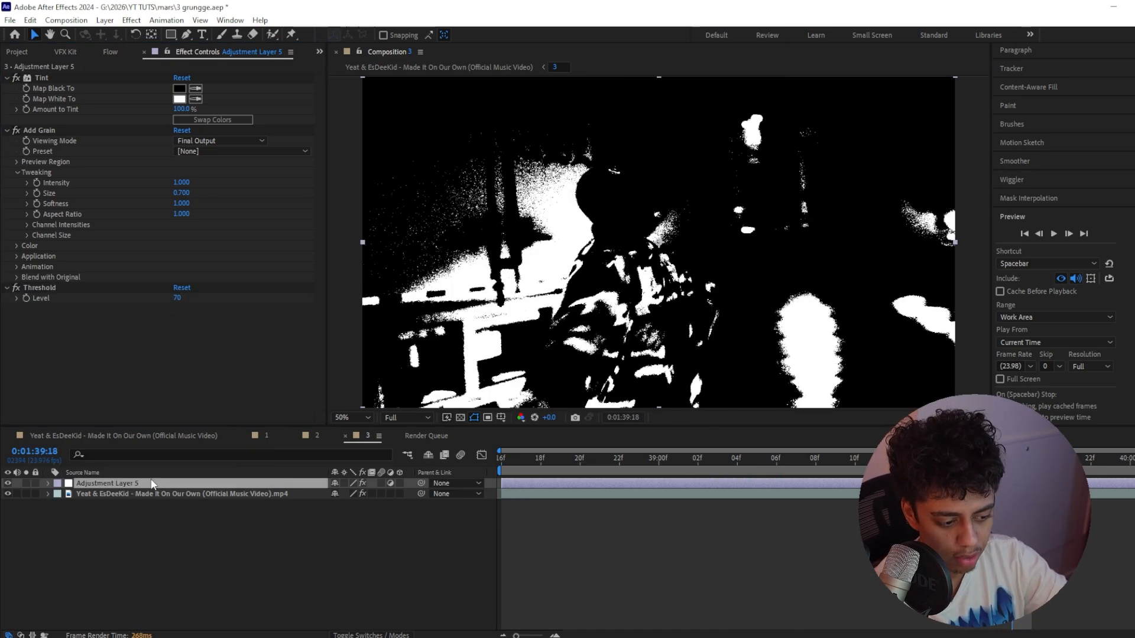
{"action": "left_click", "coordinate": [178, 319]}
{"action": "key", "text": "Return"}
{"action": "scroll", "coordinate": [714, 252], "scroll_direction": "up", "scroll_amount": 4}
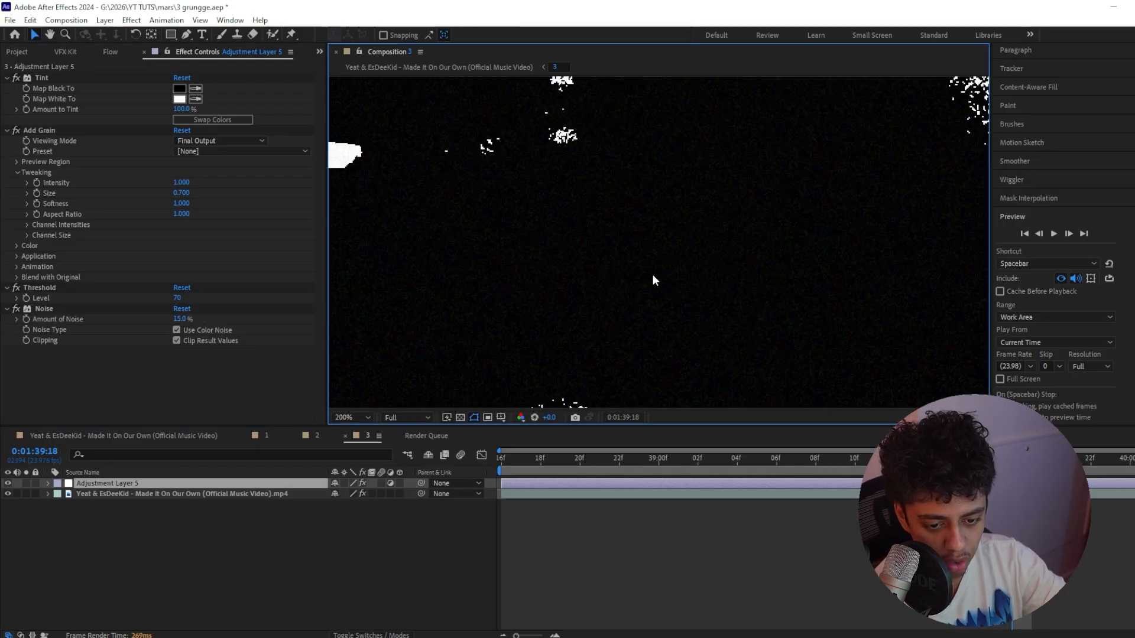
{"action": "scroll", "coordinate": [668, 317], "scroll_direction": "down", "scroll_amount": 2}
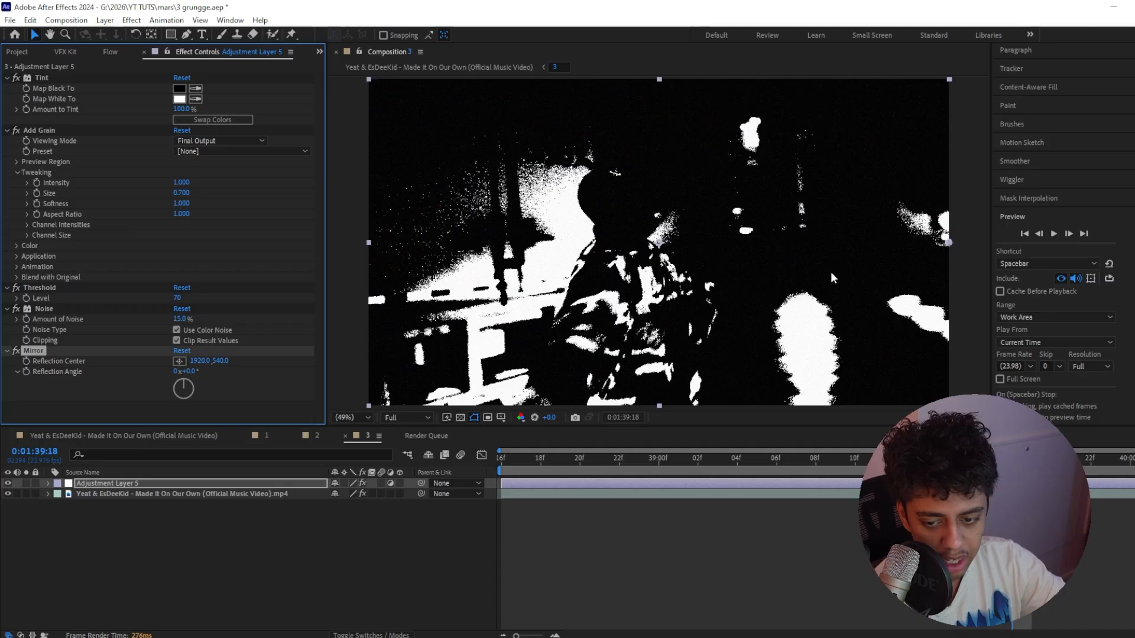
Set the Mirror effect's horizontal Reflection Center to half of 1920 so the footage mirrors about the frame's centre
{"action": "left_click_drag", "start_coordinate": [828, 272], "coordinate": [815, 277]}
{"action": "key", "text": "v"}
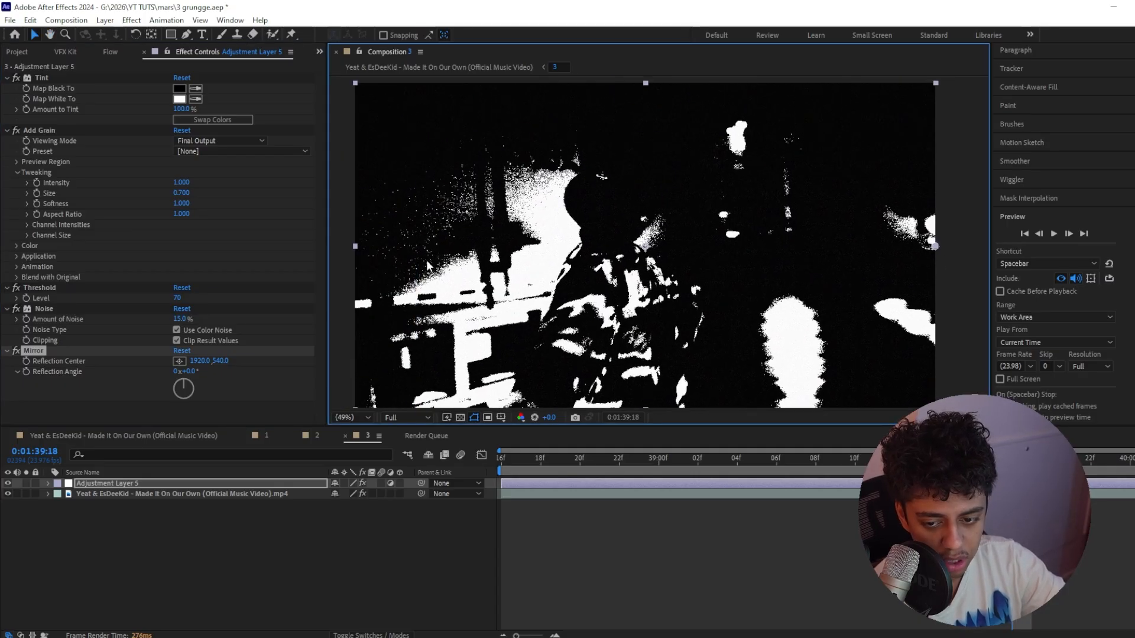
{"action": "left_click", "coordinate": [200, 361]}
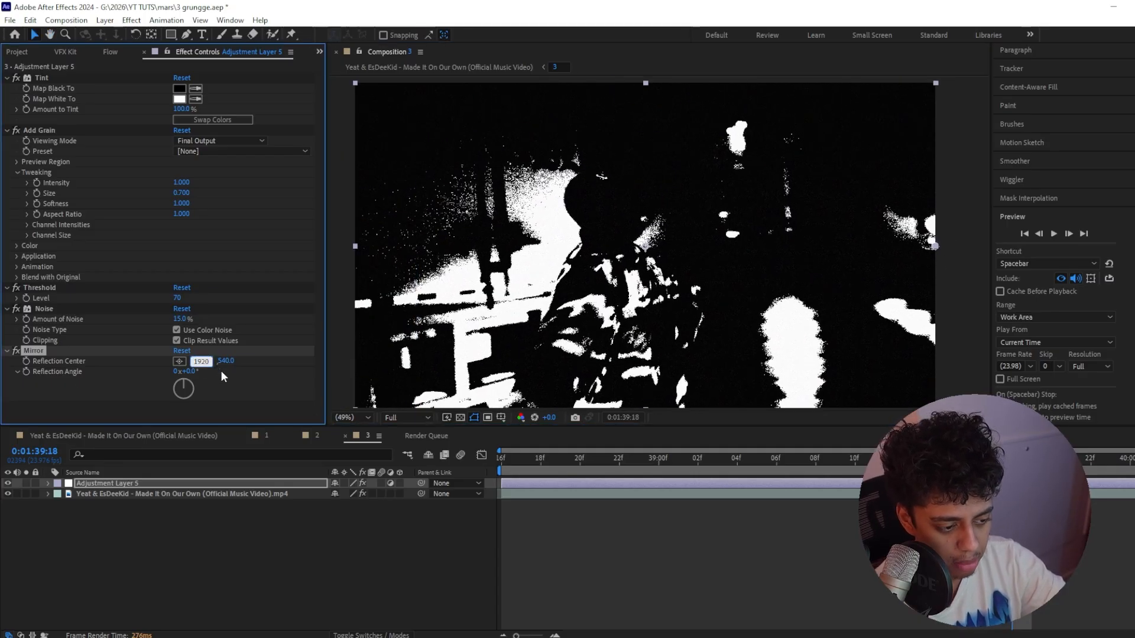
{"action": "type", "text": "/2"}
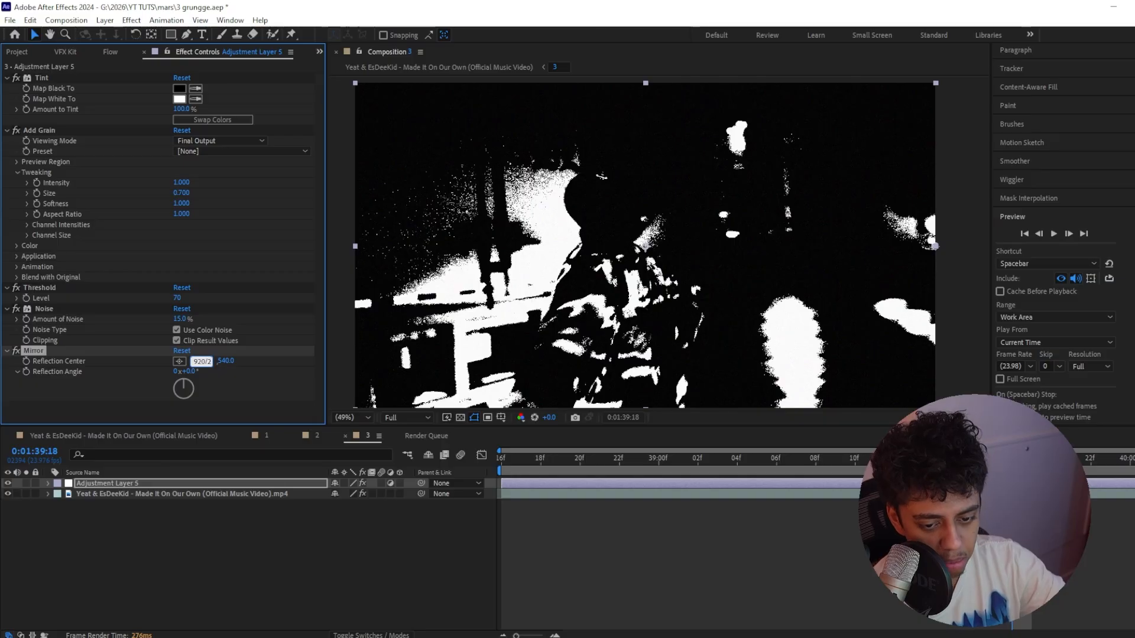
{"action": "key", "text": "Return"}
{"action": "left_click", "coordinate": [190, 427]}
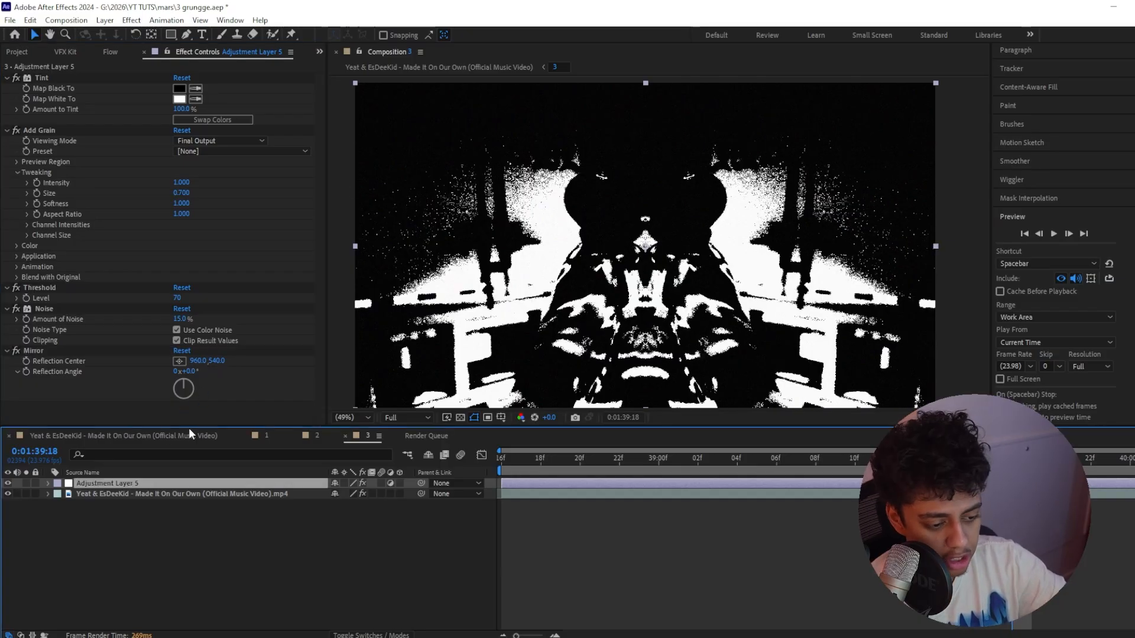
Apply the Circle effect to the adjustment layer with Radius 501 and Blending Mode set to Stencil Alpha
{"action": "key", "text": "ctrl+space"}
{"action": "type", "text": "circ"}
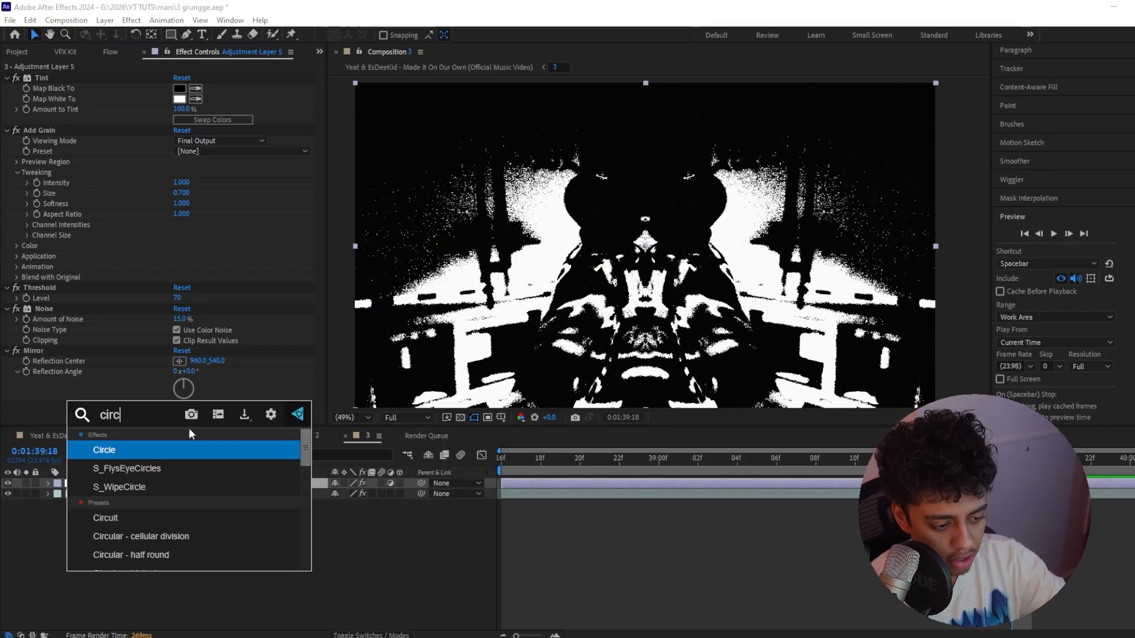
{"action": "key", "text": "Return"}
{"action": "left_click_drag", "start_coordinate": [192, 338], "coordinate": [418, 319]}
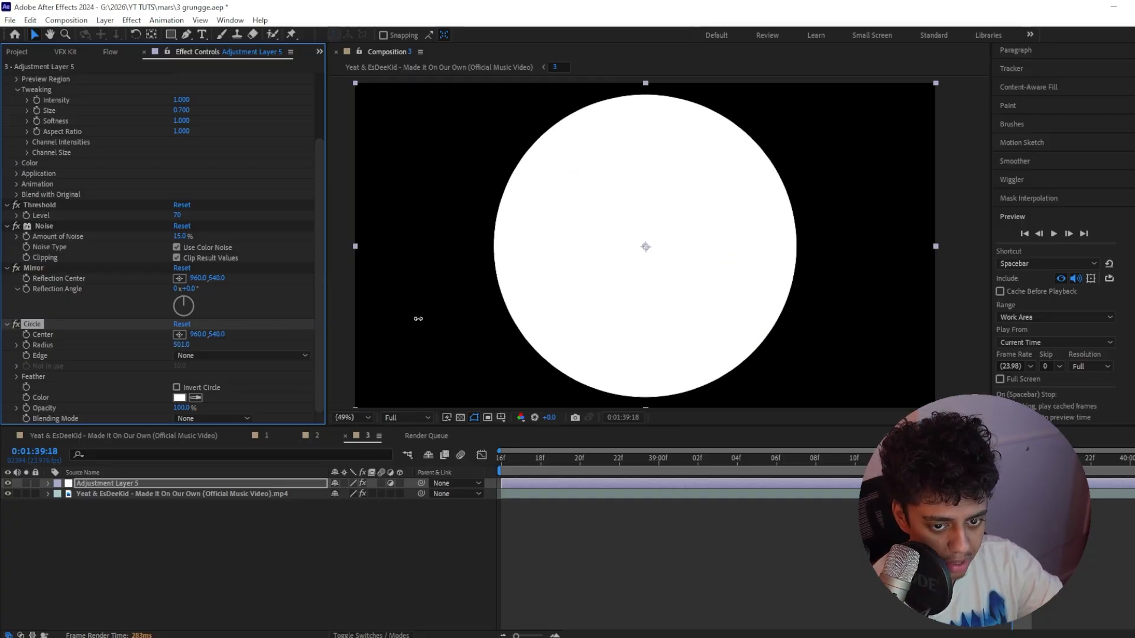
{"action": "left_click", "coordinate": [233, 419]}
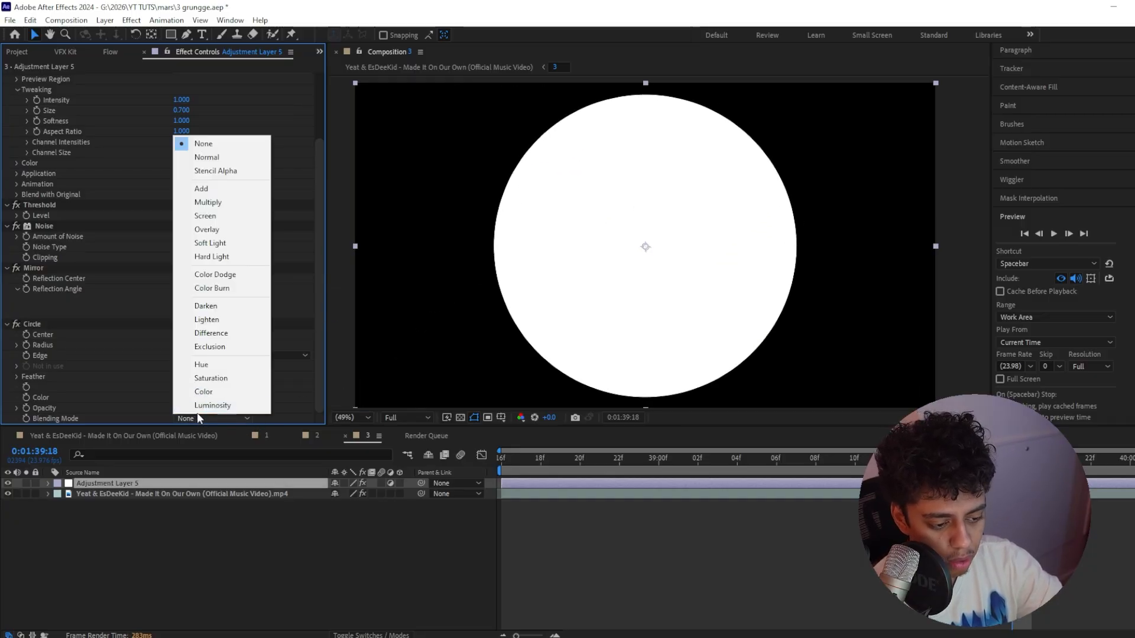
{"action": "left_click", "coordinate": [212, 171]}
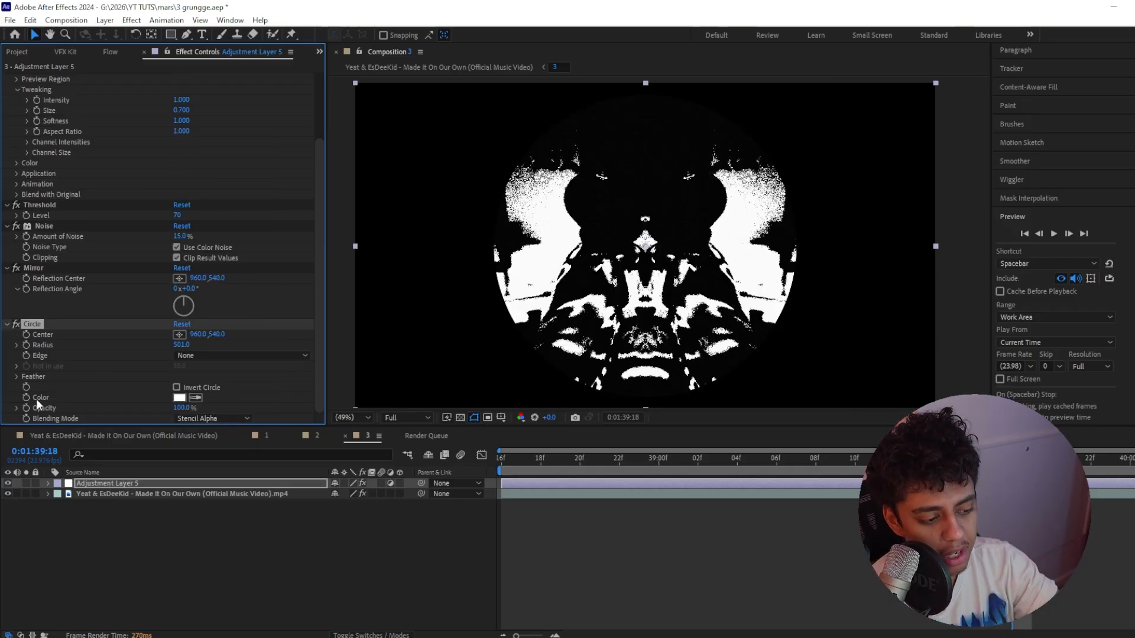
Try a Feather Outer Edge of 15 on the circle, check it over the transparency grid, and remove the feather again
{"action": "left_click", "coordinate": [16, 377]}
{"action": "left_click_drag", "start_coordinate": [178, 386], "coordinate": [300, 372]}
{"action": "key", "text": "ctrl+z"}
{"action": "left_click", "coordinate": [180, 387]}
{"action": "type", "text": "15"}
{"action": "key", "text": "Return"}
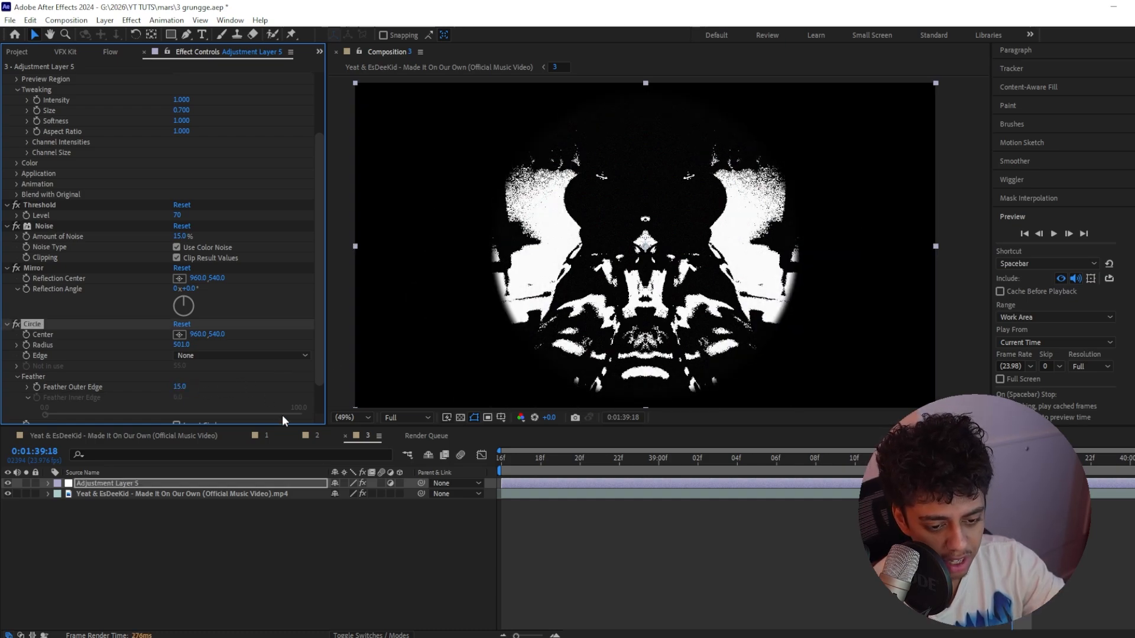
{"action": "left_click", "coordinate": [460, 416]}
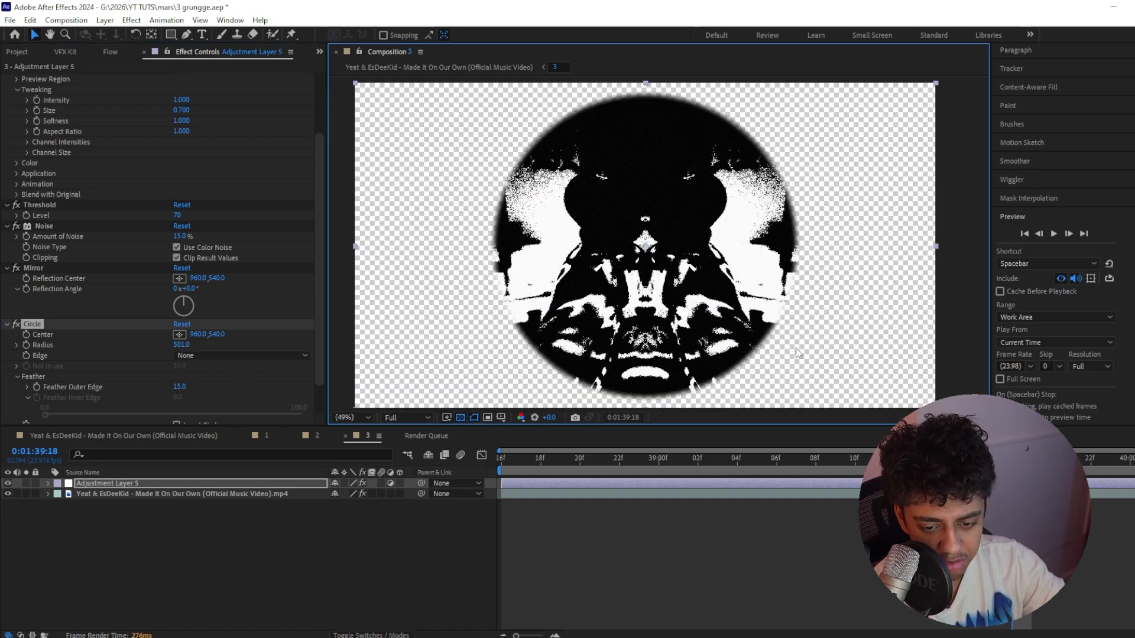
{"action": "left_click", "coordinate": [460, 418]}
{"action": "left_click", "coordinate": [179, 387]}
{"action": "type", "text": "0"}
{"action": "key", "text": "Return"}
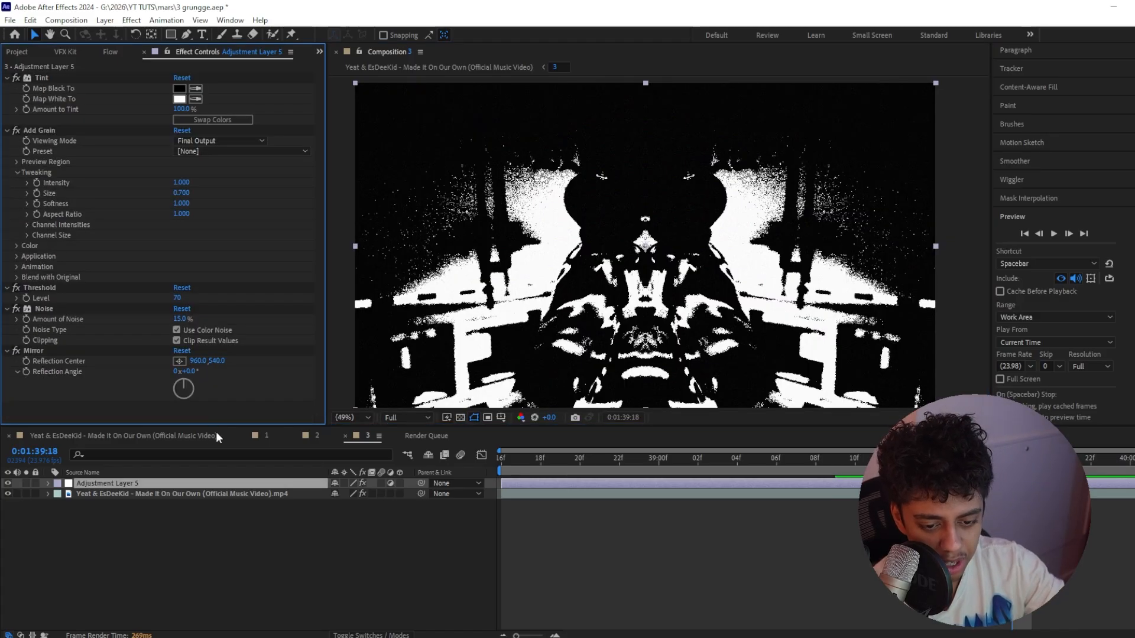
{"action": "key", "text": "ctrl+z"}
Apply Roughen Edges to the adjustment layer, show the transparency grid, and try Edge Type Rusty before choosing Spiky
{"action": "key", "text": "ctrl+space"}
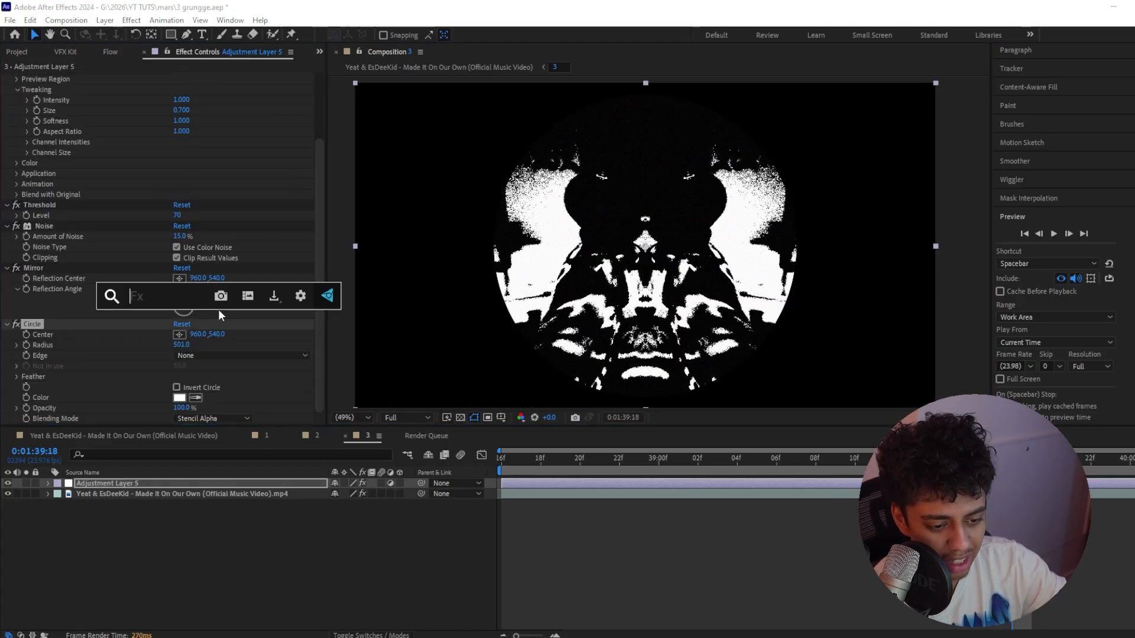
{"action": "type", "text": "roughe"}
{"action": "key", "text": "Return"}
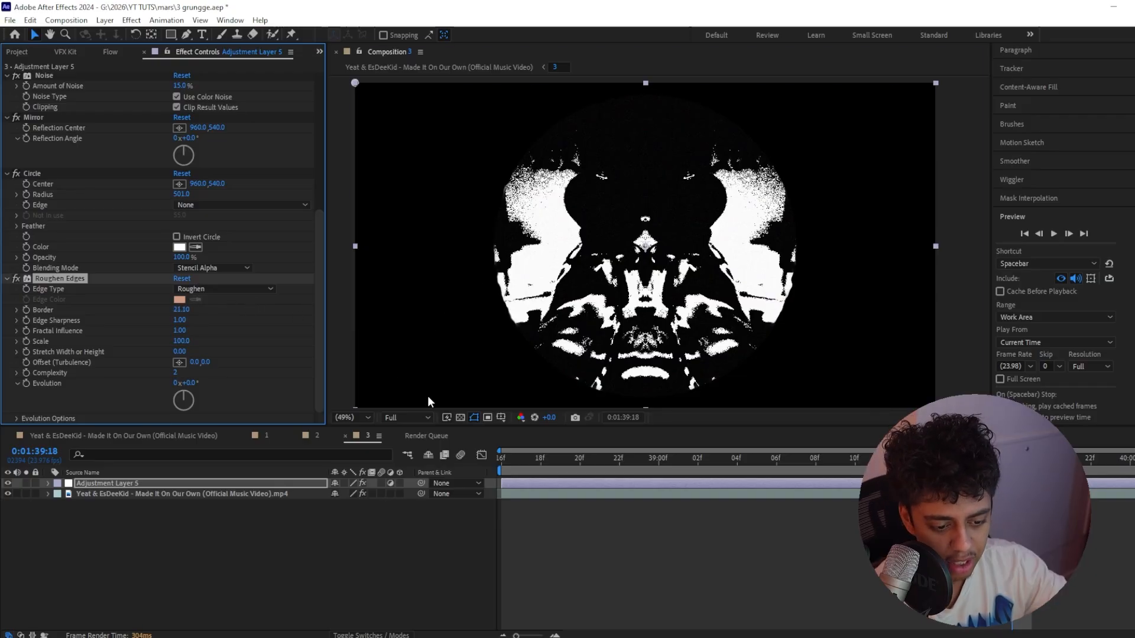
{"action": "left_click", "coordinate": [461, 418]}
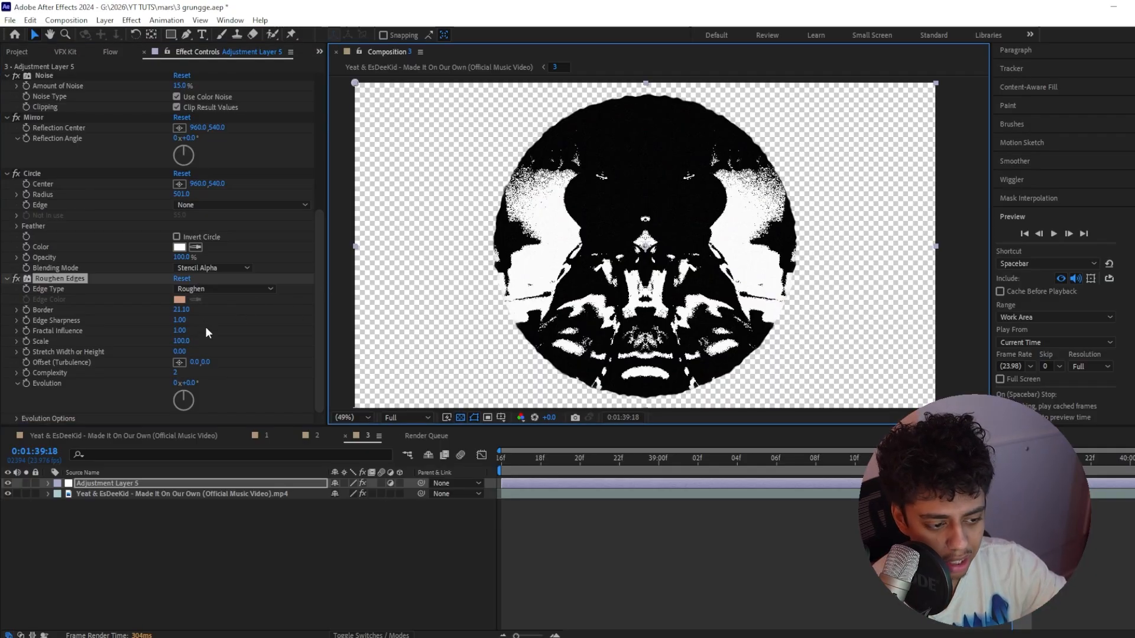
{"action": "left_click", "coordinate": [213, 289]}
{"action": "left_click", "coordinate": [213, 358]}
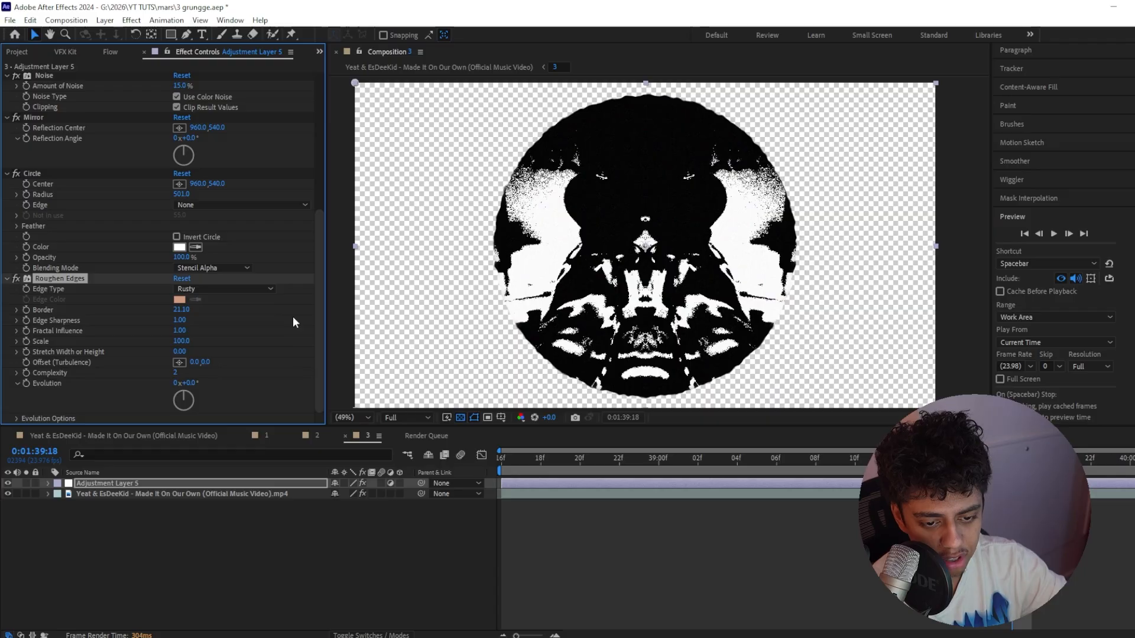
{"action": "left_click", "coordinate": [223, 289]}
{"action": "left_click", "coordinate": [226, 346]}
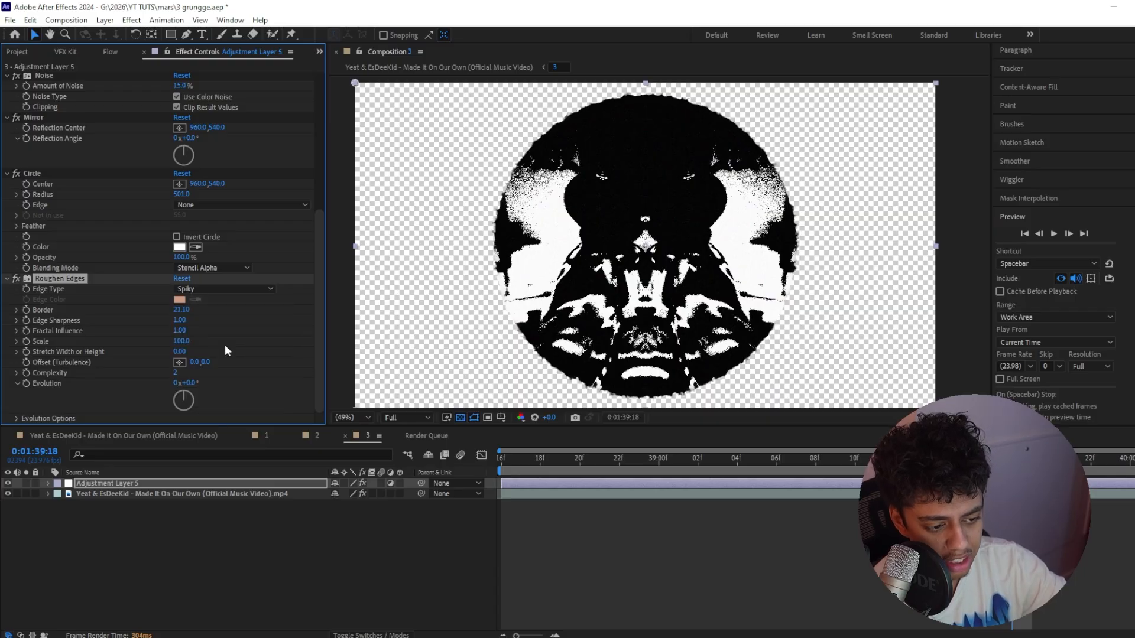
Set the Roughen Edges Border to 28.40, Edge Sharpness to 6.18 and Complexity to 3
{"action": "left_click_drag", "start_coordinate": [181, 310], "coordinate": [210, 307]}
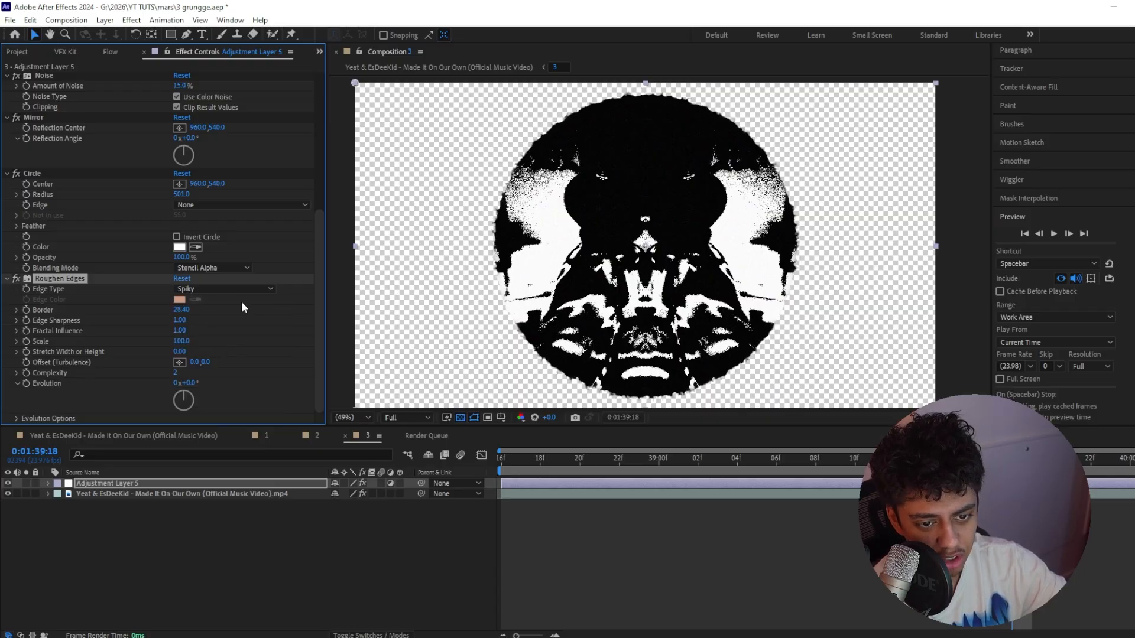
{"action": "left_click_drag", "start_coordinate": [179, 320], "coordinate": [374, 300]}
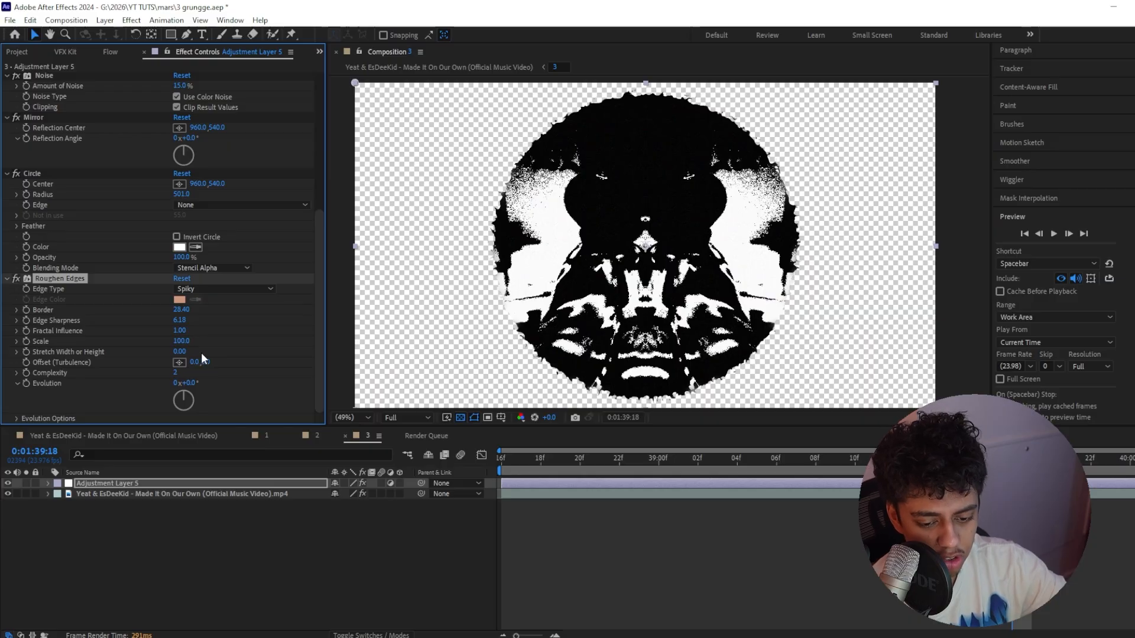
{"action": "left_click_drag", "start_coordinate": [176, 372], "coordinate": [199, 372]}
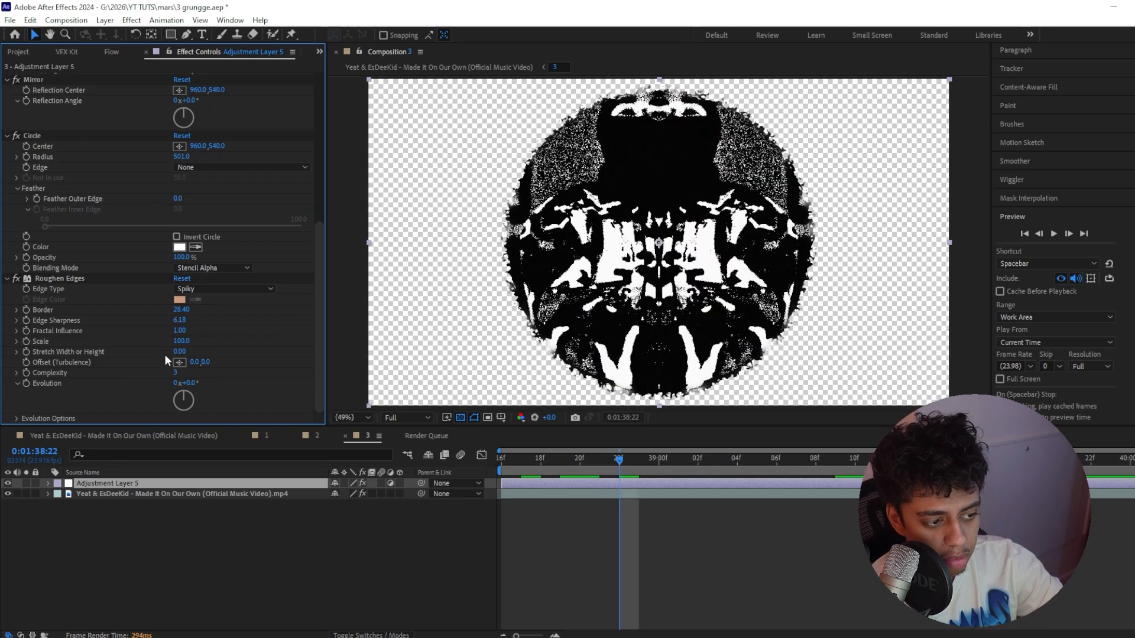
Try Feather Outer Edge values of 25 and 35 on the circle before settling on 15, and hide the transparency grid
{"action": "scroll", "coordinate": [164, 354], "scroll_direction": "up", "scroll_amount": 4}
{"action": "key", "text": "Return"}
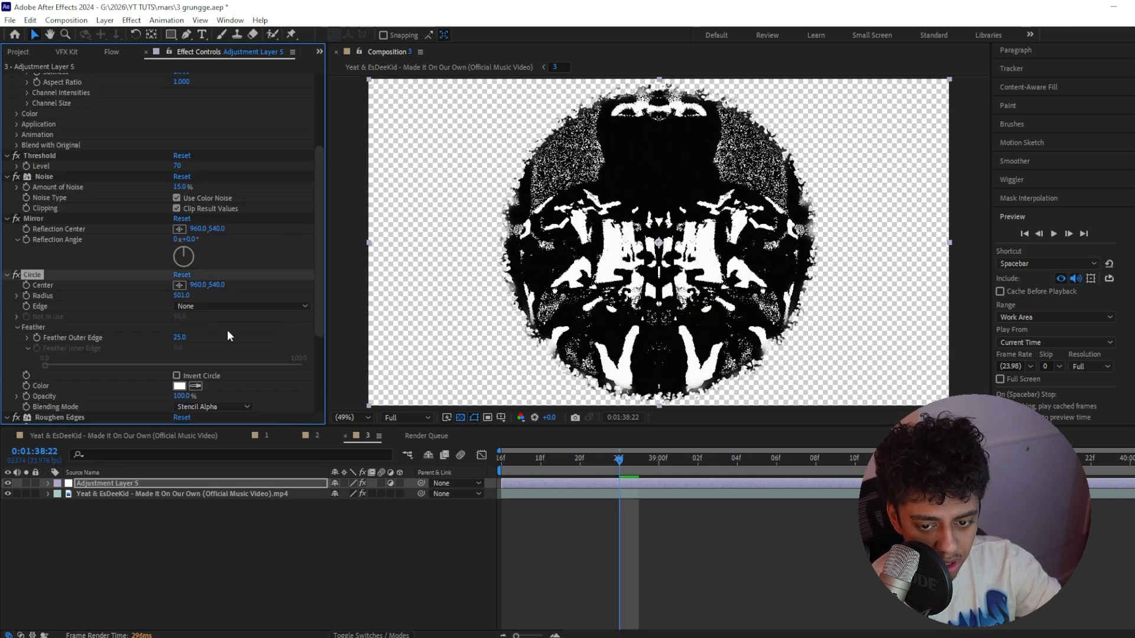
{"action": "left_click", "coordinate": [179, 337]}
{"action": "type", "text": "35"}
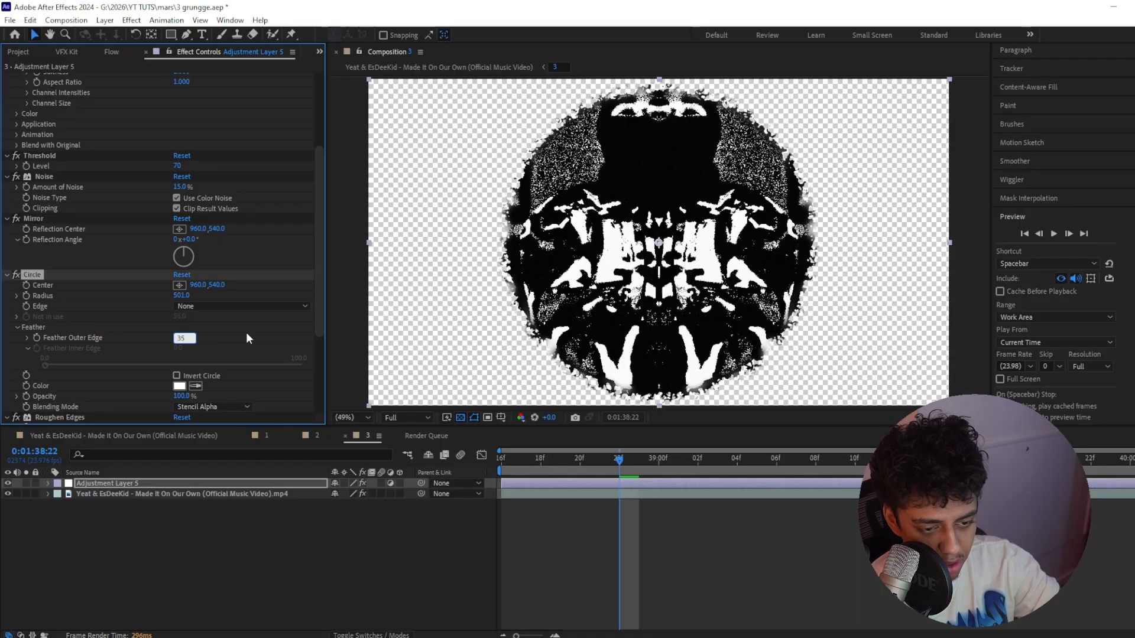
{"action": "key", "text": "Return"}
{"action": "left_click", "coordinate": [460, 417]}
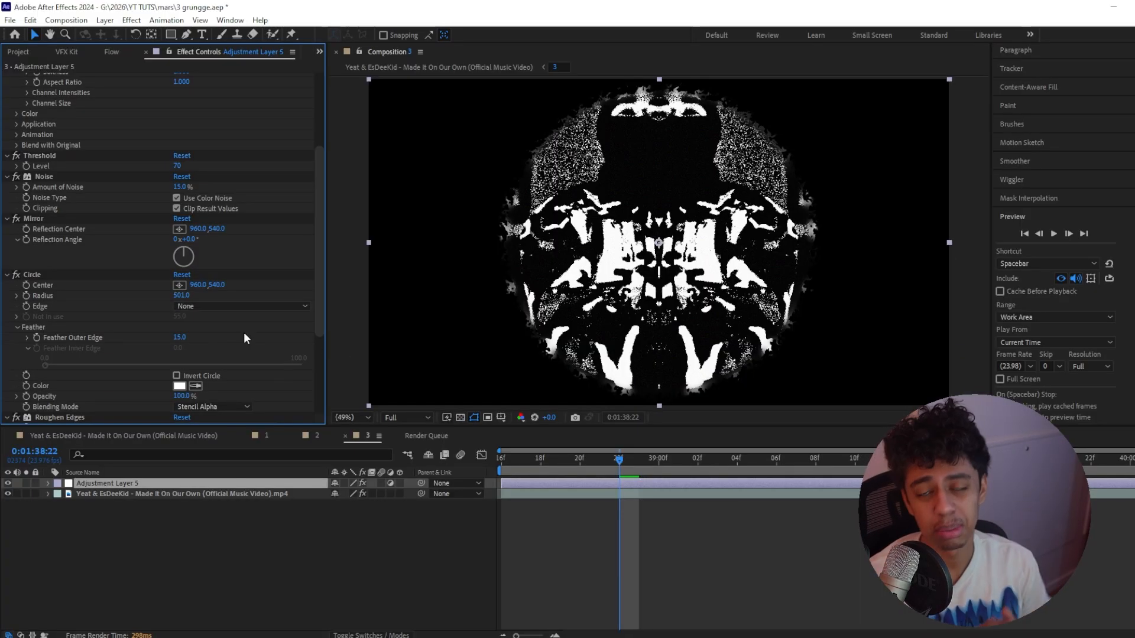